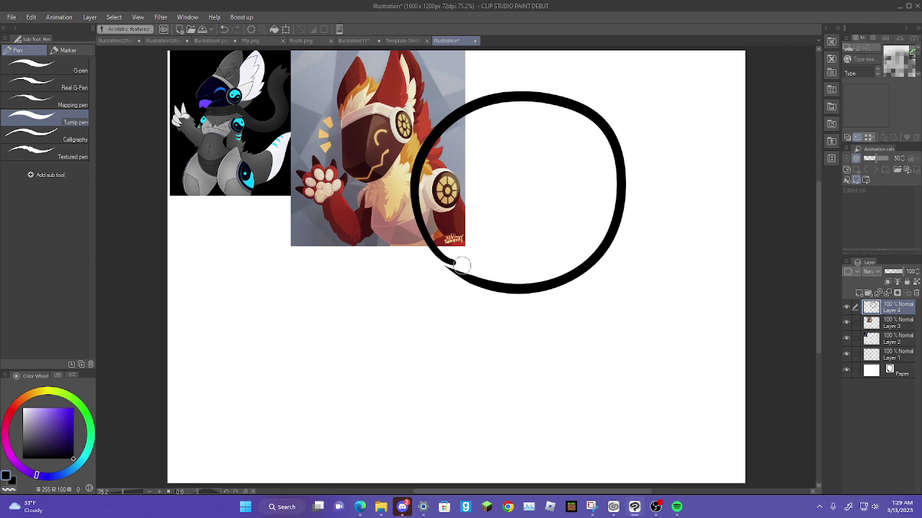
# - Undo the first head circle and the extra stroke beside it to clear the sketch from the canvas
pyautogui.moveTo(415, 162); pyautogui.dragTo(378, 235)
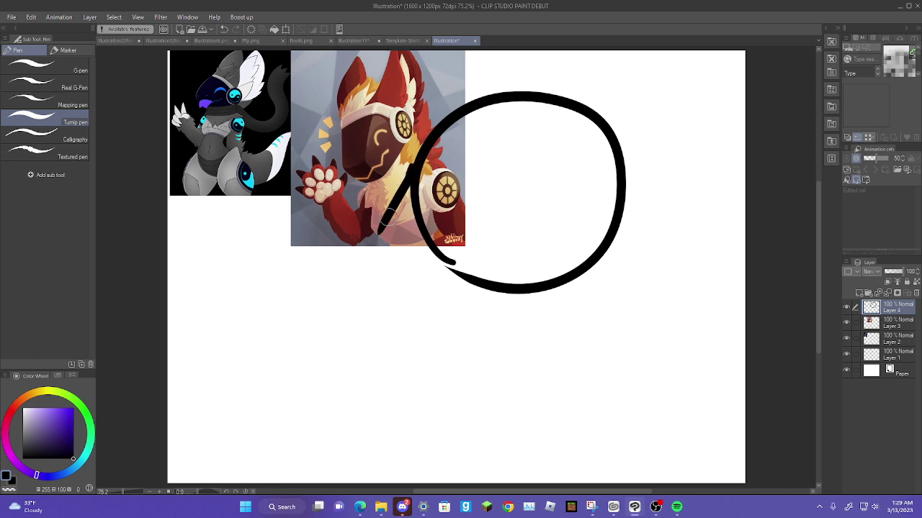
pyautogui.click(223, 30)
pyautogui.click(224, 30)
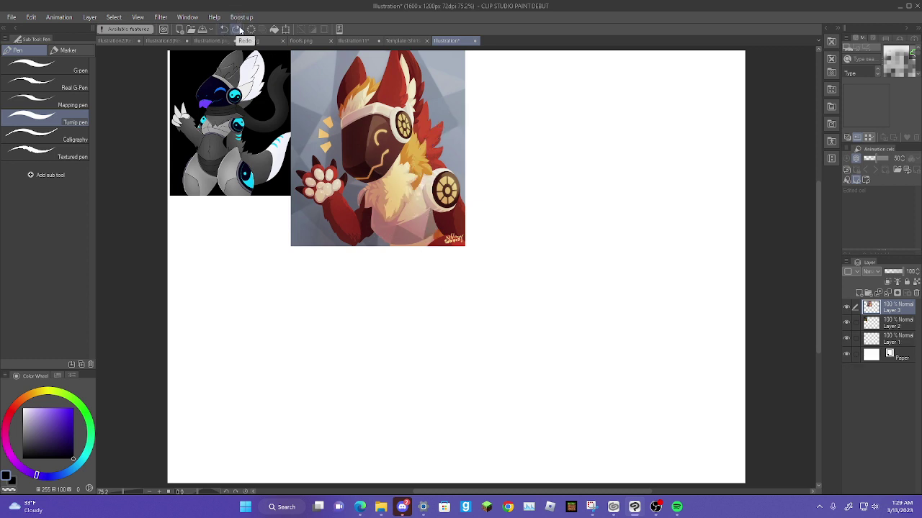
# - Sketch a large head circle overlapping the red reference image, with a diagonal guide line running across it
pyautogui.moveTo(399, 283)
pyautogui.mouseDown()
pyautogui.moveTo(570, 120)
pyautogui.moveTo(444, 349)
pyautogui.moveTo(376, 299)
pyautogui.moveTo(360, 202)
pyautogui.mouseUp()
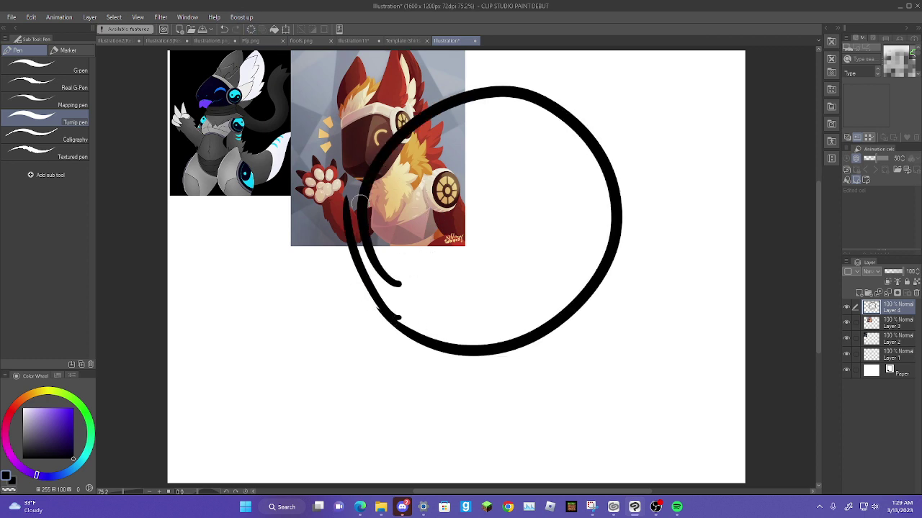
pyautogui.moveTo(388, 306); pyautogui.dragTo(378, 158)
pyautogui.moveTo(340, 263); pyautogui.dragTo(354, 256)
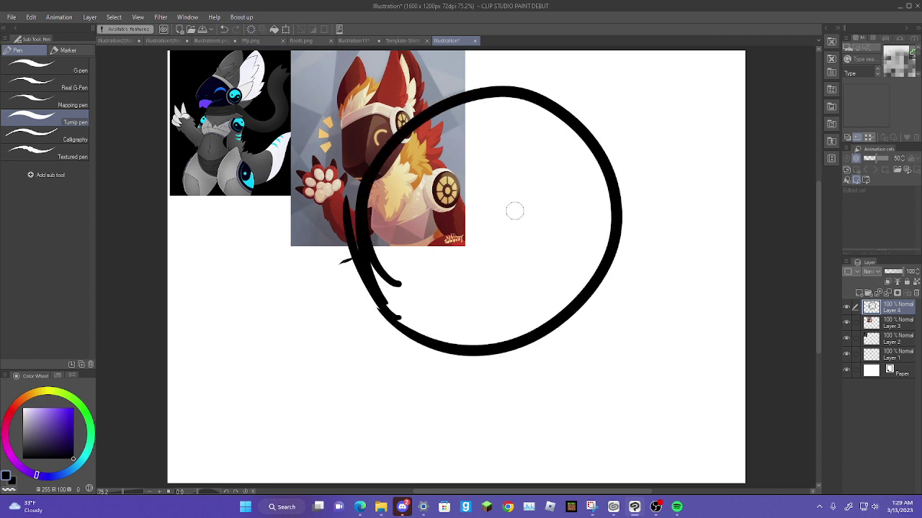
pyautogui.moveTo(617, 164); pyautogui.dragTo(384, 302)
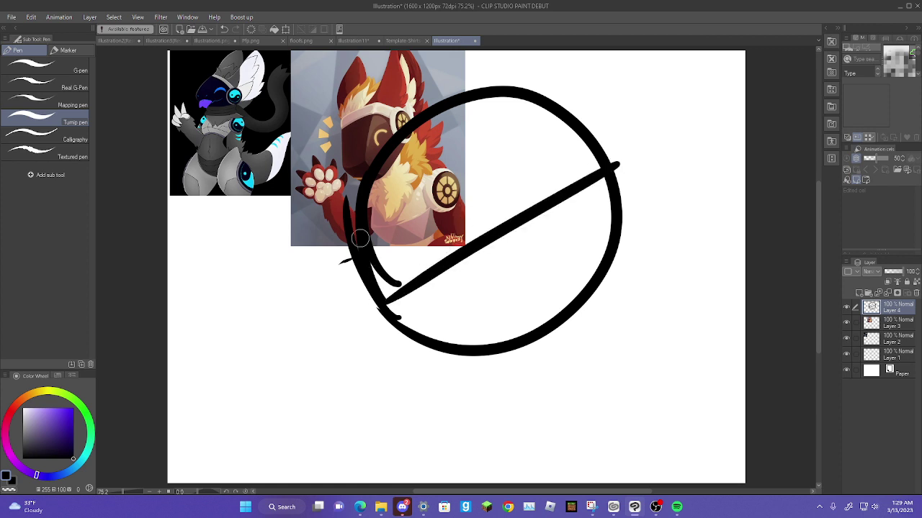
# - Sketch the angular muzzle outline extending below the head circle and a bent mouth line inside it
pyautogui.moveTo(353, 210)
pyautogui.mouseDown()
pyautogui.moveTo(329, 332)
pyautogui.moveTo(371, 395)
pyautogui.mouseUp()
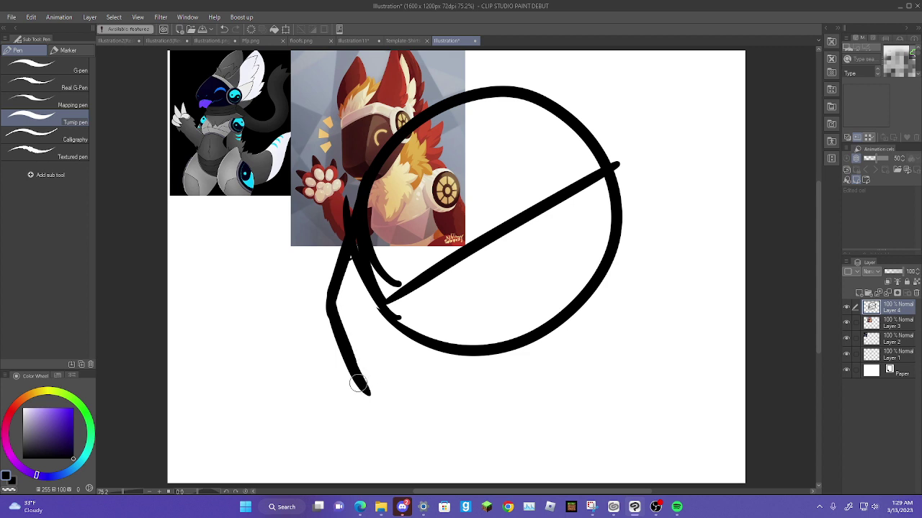
pyautogui.moveTo(341, 254)
pyautogui.mouseDown()
pyautogui.moveTo(332, 320)
pyautogui.moveTo(390, 370)
pyautogui.moveTo(391, 391)
pyautogui.moveTo(504, 345)
pyautogui.moveTo(403, 396)
pyautogui.moveTo(499, 362)
pyautogui.mouseUp()
pyautogui.hotkey('ctrl', 'z')
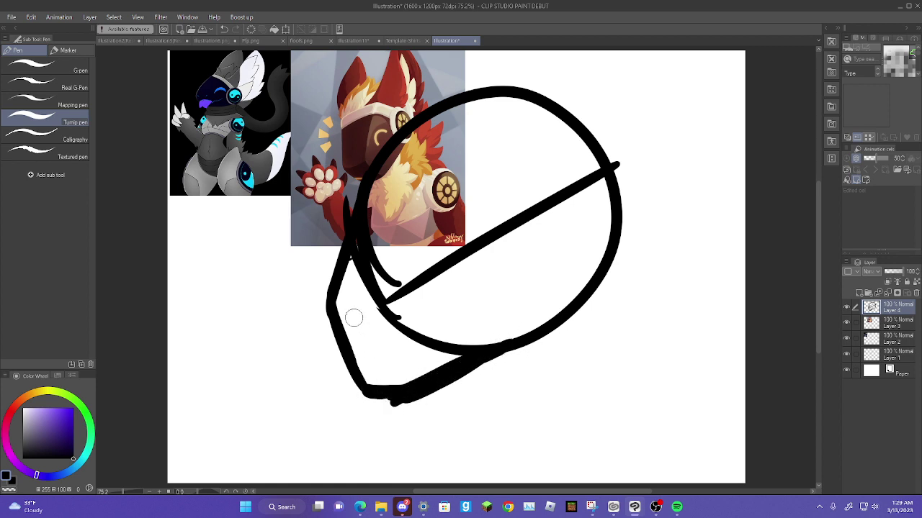
pyautogui.moveTo(365, 370)
pyautogui.mouseDown()
pyautogui.moveTo(409, 336)
pyautogui.moveTo(477, 314)
pyautogui.moveTo(495, 268)
pyautogui.mouseUp()
pyautogui.click(224, 29)
pyautogui.moveTo(356, 382)
pyautogui.mouseDown()
pyautogui.moveTo(379, 355)
pyautogui.moveTo(419, 346)
pyautogui.moveTo(430, 294)
pyautogui.moveTo(424, 319)
pyautogui.mouseUp()
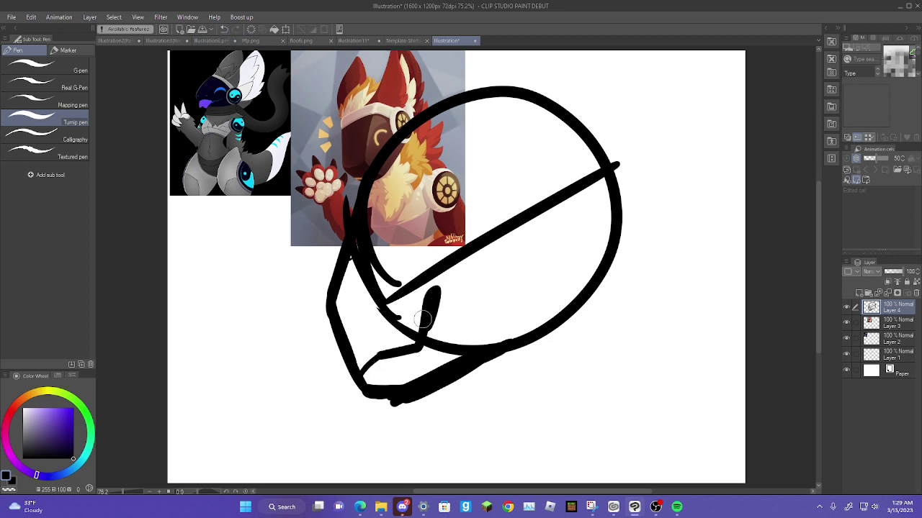
pyautogui.moveTo(395, 290)
pyautogui.mouseDown()
pyautogui.moveTo(490, 152)
pyautogui.moveTo(392, 281)
pyautogui.moveTo(393, 248)
pyautogui.mouseUp()
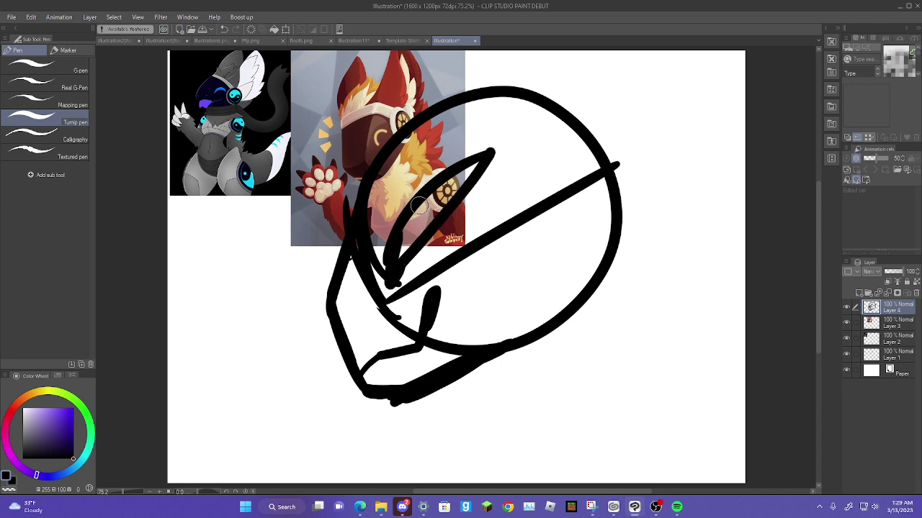
pyautogui.click(224, 28)
pyautogui.moveTo(508, 347)
pyautogui.mouseDown()
pyautogui.moveTo(513, 327)
pyautogui.moveTo(441, 190)
pyautogui.moveTo(371, 184)
pyautogui.moveTo(392, 129)
pyautogui.mouseUp()
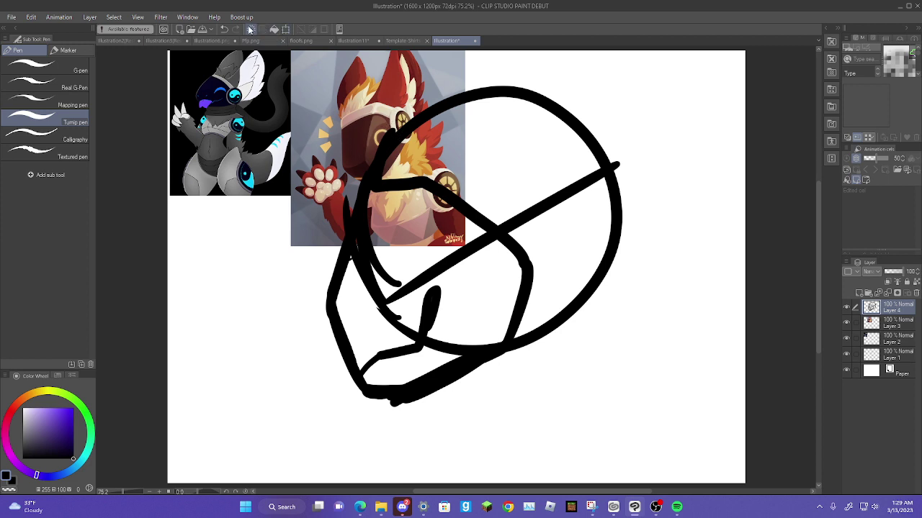
pyautogui.click(229, 29)
pyautogui.moveTo(353, 216); pyautogui.dragTo(369, 152)
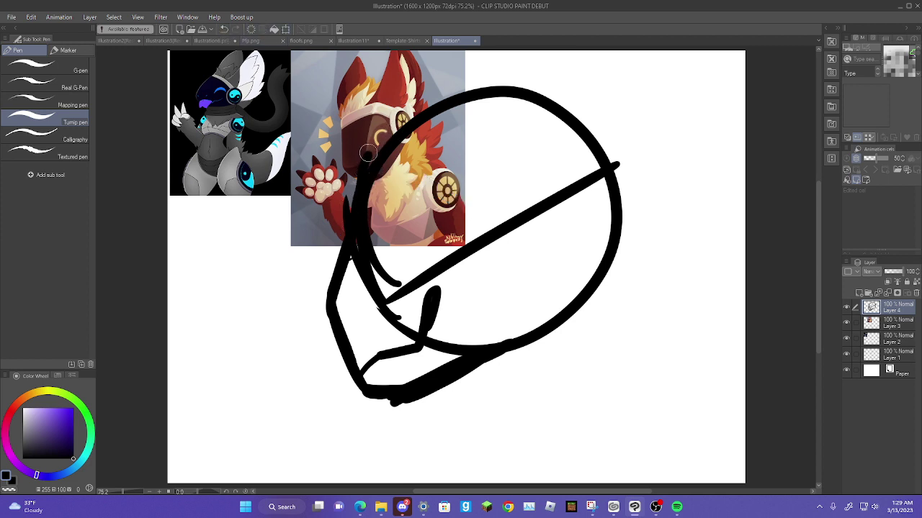
pyautogui.click(225, 29)
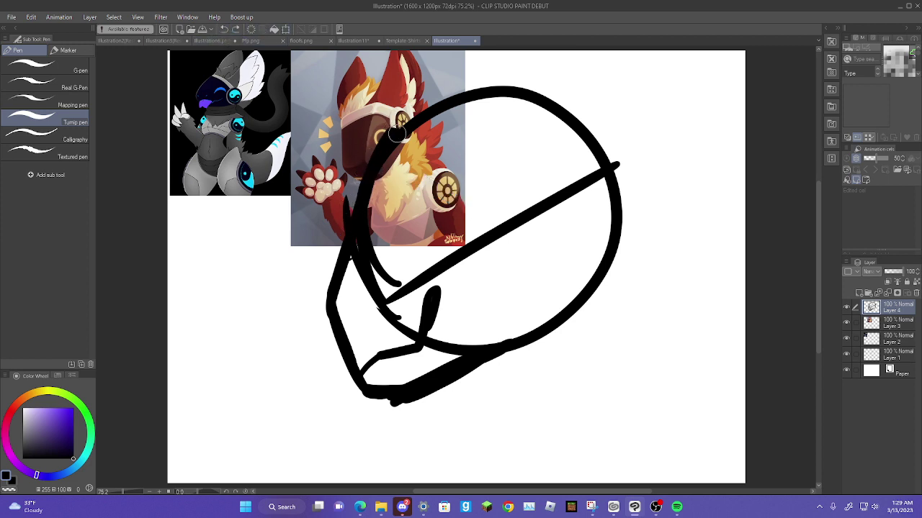
pyautogui.moveTo(391, 129)
pyautogui.mouseDown()
pyautogui.moveTo(441, 174)
pyautogui.moveTo(465, 233)
pyautogui.moveTo(409, 328)
pyautogui.mouseUp()
pyautogui.click(224, 30)
pyautogui.moveTo(441, 114)
pyautogui.mouseDown()
pyautogui.moveTo(473, 247)
pyautogui.moveTo(436, 324)
pyautogui.moveTo(479, 382)
pyautogui.mouseUp()
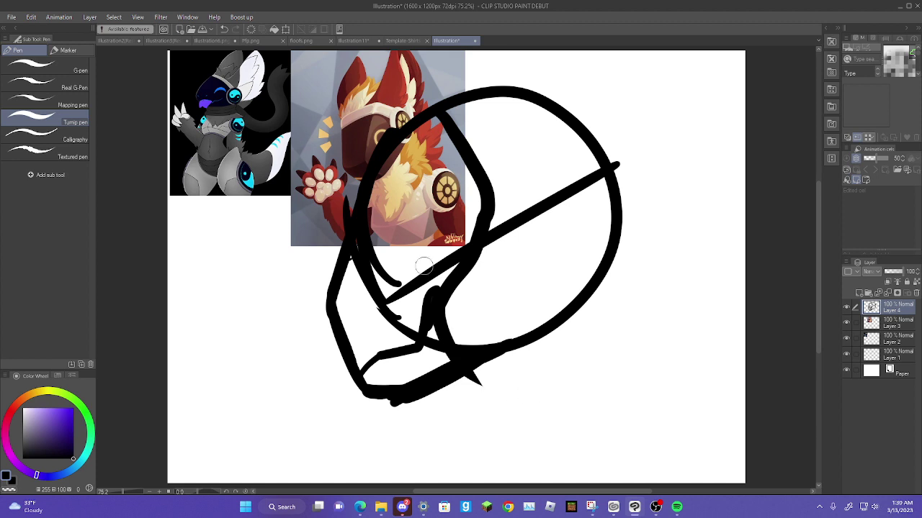
pyautogui.click(224, 29)
# - Sketch the visor's rear edge from the forehead down to the jaw and thicken its upper front edge
pyautogui.moveTo(437, 126)
pyautogui.mouseDown()
pyautogui.moveTo(488, 180)
pyautogui.moveTo(536, 321)
pyautogui.moveTo(452, 371)
pyautogui.mouseUp()
pyautogui.moveTo(429, 101); pyautogui.dragTo(398, 120)
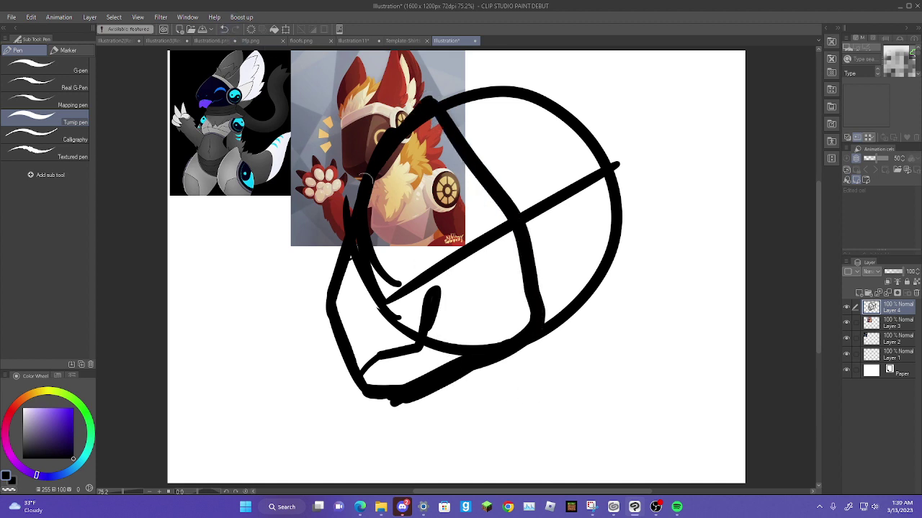
# - Sketch two pointed ears at the back of the head and two short slanted marks on the cheek
pyautogui.moveTo(558, 128)
pyautogui.mouseDown()
pyautogui.moveTo(600, 87)
pyautogui.moveTo(655, 233)
pyautogui.moveTo(596, 284)
pyautogui.mouseUp()
pyautogui.moveTo(575, 98)
pyautogui.mouseDown()
pyautogui.moveTo(394, 100)
pyautogui.moveTo(465, 79)
pyautogui.moveTo(656, 67)
pyautogui.moveTo(664, 79)
pyautogui.moveTo(621, 166)
pyautogui.mouseUp()
pyautogui.click(226, 30)
pyautogui.moveTo(638, 97); pyautogui.dragTo(628, 158)
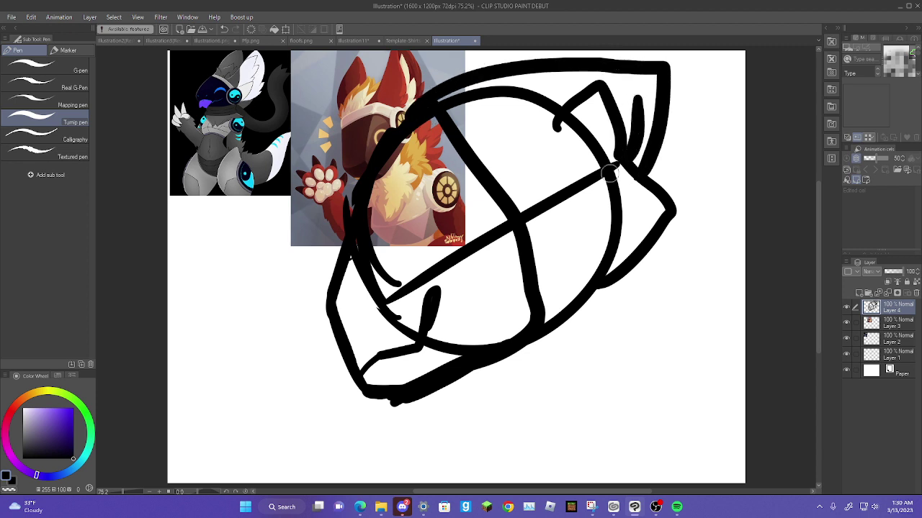
pyautogui.moveTo(516, 234); pyautogui.dragTo(498, 265)
pyautogui.moveTo(565, 211); pyautogui.dragTo(552, 237)
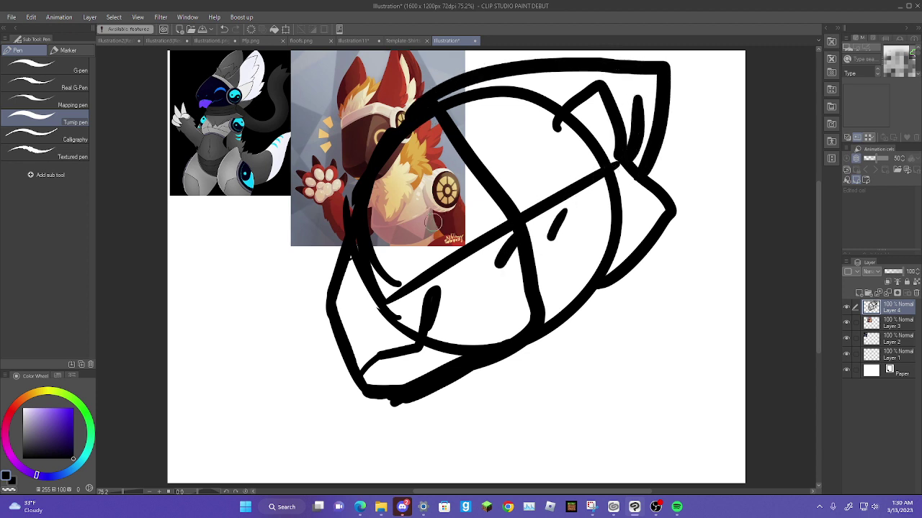
pyautogui.moveTo(368, 293)
pyautogui.mouseDown()
pyautogui.moveTo(455, 187)
pyautogui.moveTo(462, 192)
pyautogui.moveTo(371, 301)
pyautogui.mouseUp()
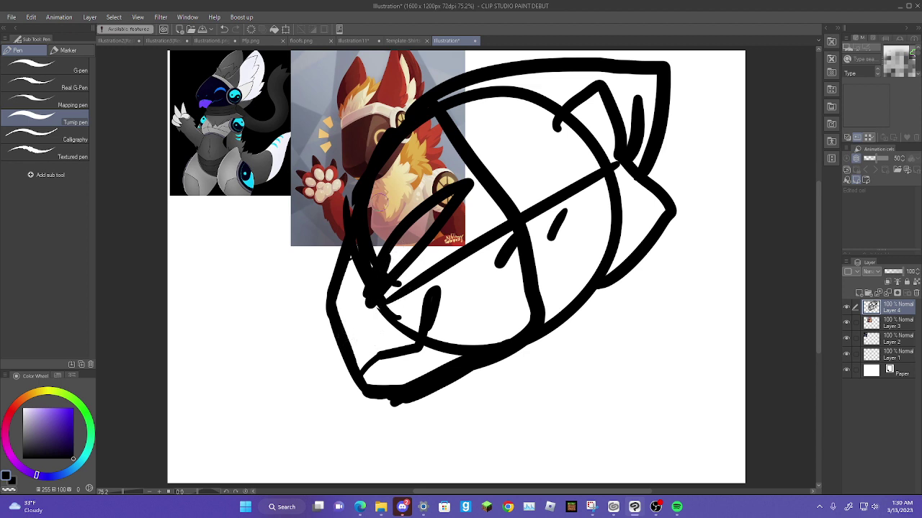
pyautogui.click(224, 28)
pyautogui.moveTo(485, 235)
pyautogui.mouseDown()
pyautogui.moveTo(409, 216)
pyautogui.moveTo(382, 268)
pyautogui.moveTo(379, 221)
pyautogui.mouseUp()
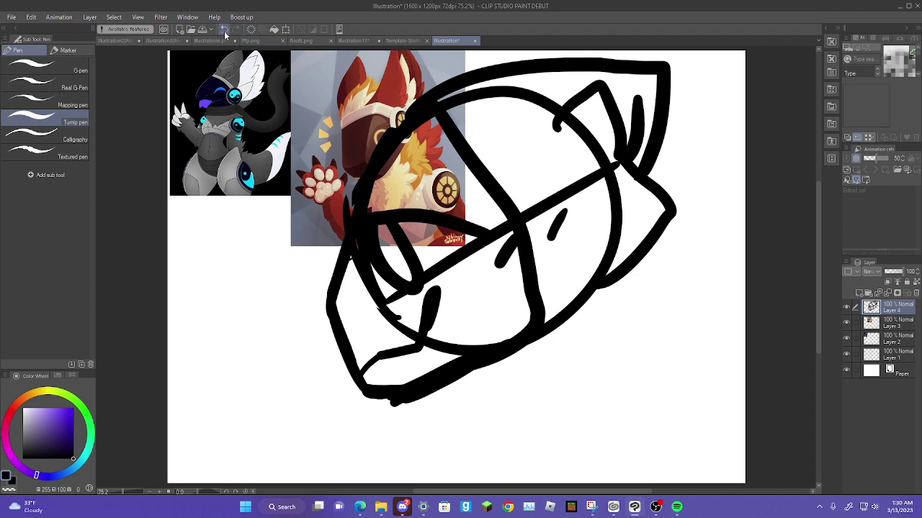
pyautogui.click(224, 29)
pyautogui.moveTo(388, 284)
pyautogui.mouseDown()
pyautogui.moveTo(428, 174)
pyautogui.moveTo(443, 176)
pyautogui.moveTo(470, 234)
pyautogui.moveTo(438, 216)
pyautogui.moveTo(410, 229)
pyautogui.moveTo(392, 284)
pyautogui.mouseUp()
pyautogui.click(224, 29)
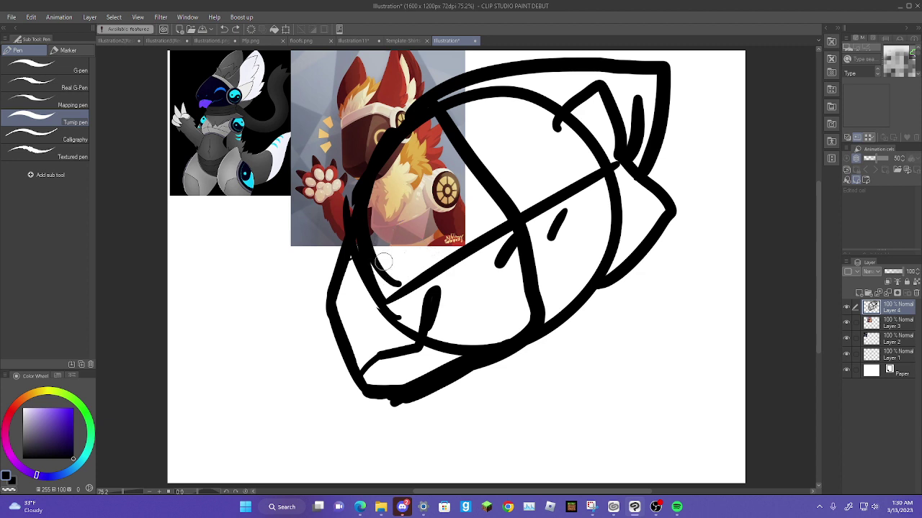
# - Sketch a slanted pointed eye on the visor and a wavy neck line with two short body strokes below the head
pyautogui.moveTo(383, 262)
pyautogui.mouseDown()
pyautogui.moveTo(404, 234)
pyautogui.moveTo(483, 186)
pyautogui.moveTo(378, 304)
pyautogui.mouseUp()
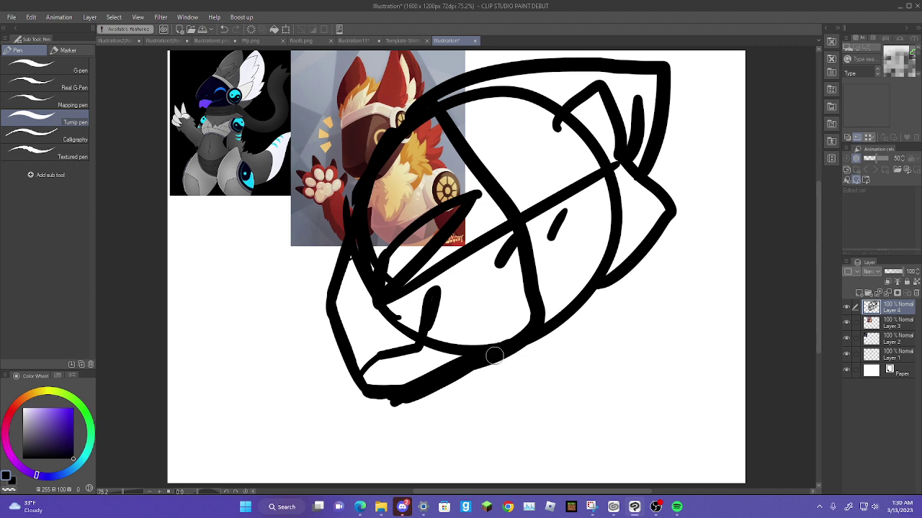
pyautogui.moveTo(494, 355)
pyautogui.mouseDown()
pyautogui.moveTo(504, 399)
pyautogui.moveTo(472, 450)
pyautogui.moveTo(504, 479)
pyautogui.mouseUp()
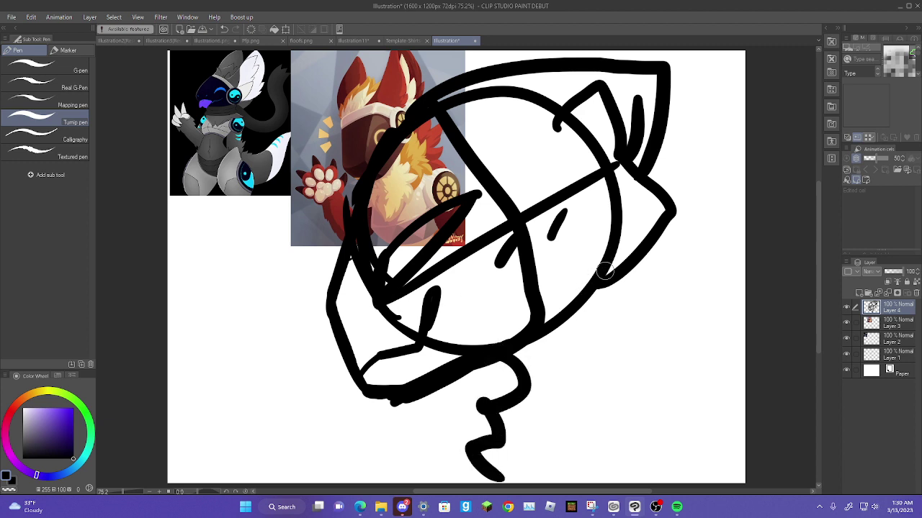
pyautogui.moveTo(605, 270)
pyautogui.mouseDown()
pyautogui.moveTo(613, 303)
pyautogui.moveTo(668, 313)
pyautogui.moveTo(678, 382)
pyautogui.mouseUp()
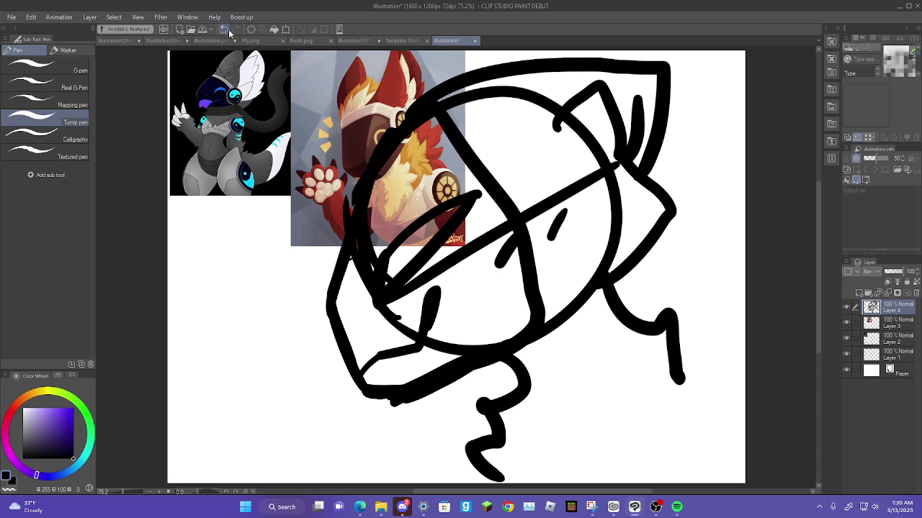
pyautogui.hotkey('ctrl', 'z')
pyautogui.moveTo(557, 433); pyautogui.dragTo(498, 479)
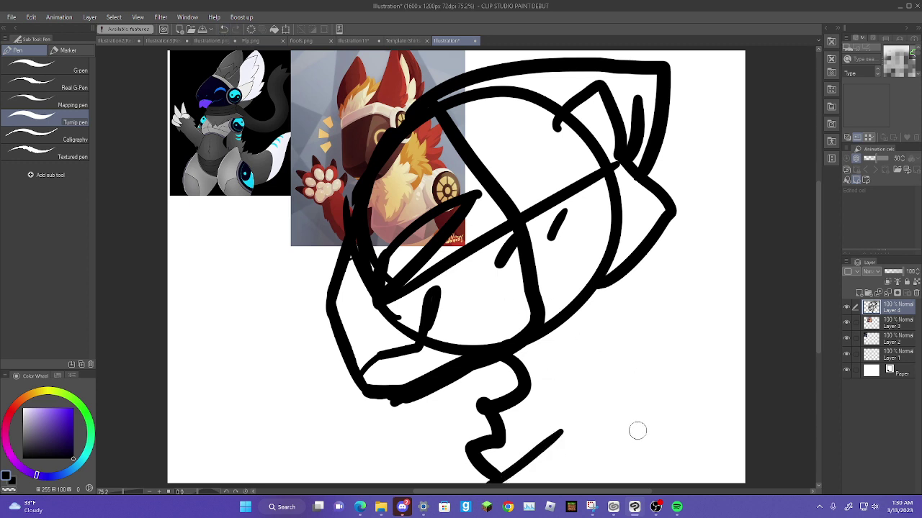
pyautogui.moveTo(635, 439); pyautogui.dragTo(583, 481)
# - Lower the sketch layer's opacity to 41% and add a new layer above it
pyautogui.click(893, 273)
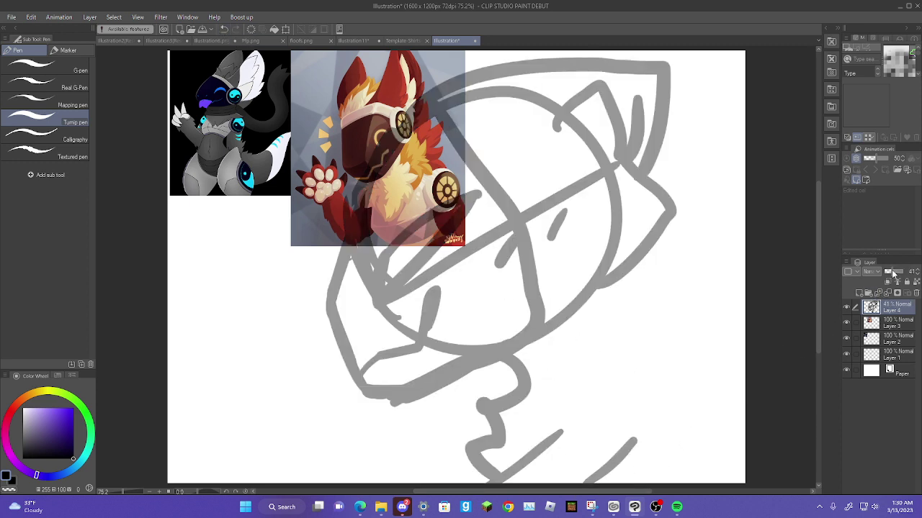
pyautogui.click(859, 294)
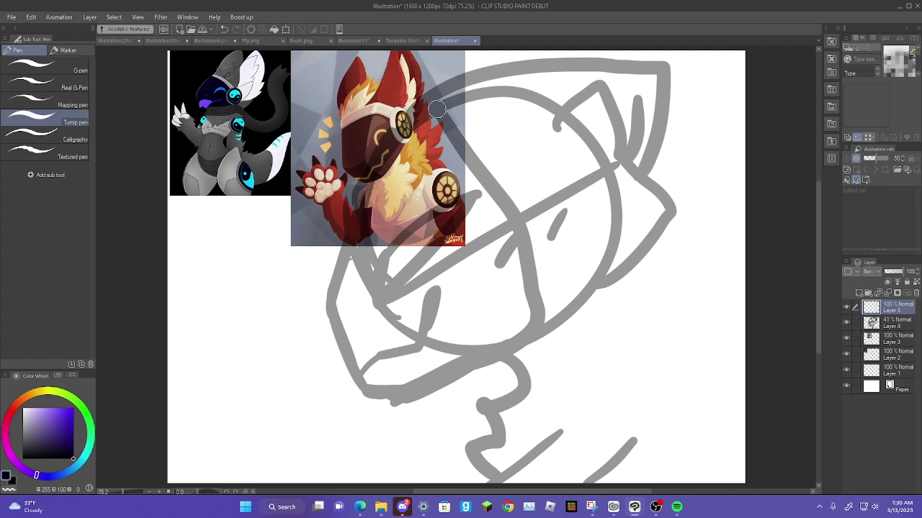
# - Ink the visor outline and the pointed ears in black over the faded sketch with the Turnip pen
pyautogui.moveTo(430, 93)
pyautogui.mouseDown()
pyautogui.moveTo(481, 129)
pyautogui.moveTo(524, 283)
pyautogui.moveTo(524, 321)
pyautogui.moveTo(518, 358)
pyautogui.moveTo(392, 420)
pyautogui.moveTo(328, 316)
pyautogui.moveTo(330, 245)
pyautogui.moveTo(355, 165)
pyautogui.moveTo(352, 188)
pyautogui.moveTo(433, 87)
pyautogui.moveTo(403, 118)
pyautogui.moveTo(460, 82)
pyautogui.moveTo(458, 134)
pyautogui.moveTo(445, 72)
pyautogui.moveTo(646, 52)
pyautogui.moveTo(658, 167)
pyautogui.mouseUp()
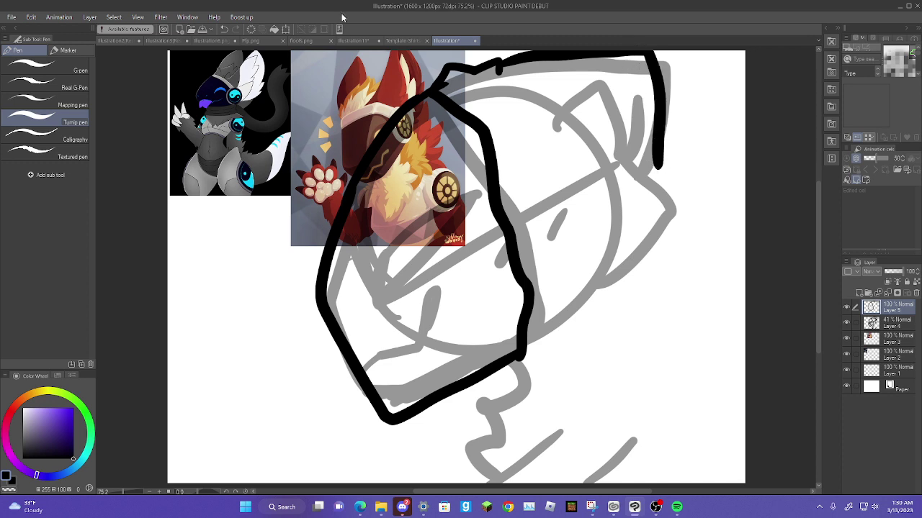
pyautogui.click(224, 29)
pyautogui.moveTo(497, 66)
pyautogui.mouseDown()
pyautogui.moveTo(668, 72)
pyautogui.moveTo(654, 173)
pyautogui.mouseUp()
pyautogui.moveTo(648, 94); pyautogui.dragTo(624, 173)
pyautogui.moveTo(560, 128)
pyautogui.mouseDown()
pyautogui.moveTo(688, 209)
pyautogui.moveTo(620, 259)
pyautogui.moveTo(648, 256)
pyautogui.moveTo(540, 314)
pyautogui.mouseUp()
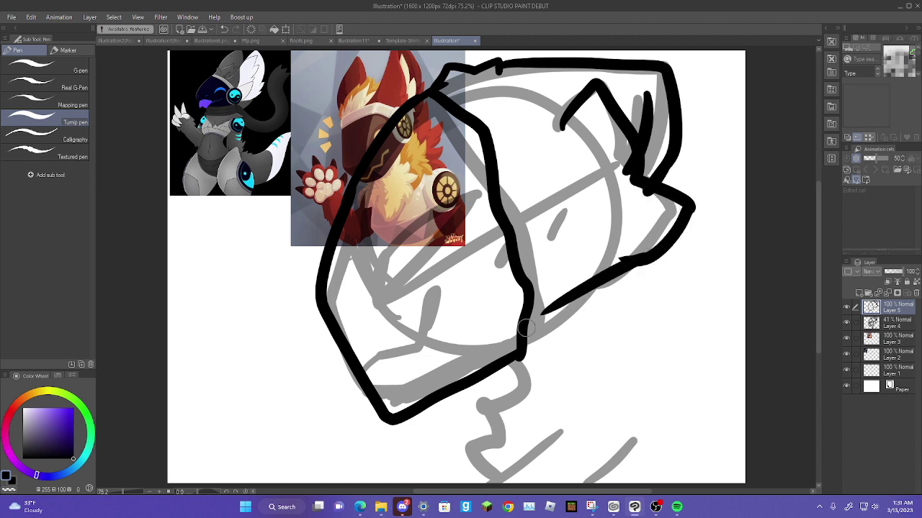
pyautogui.click(224, 29)
pyautogui.moveTo(648, 258); pyautogui.dragTo(615, 281)
# - Draw two narrow upright ovals side by side inside the visor near its rear edge
pyautogui.moveTo(528, 236)
pyautogui.mouseDown()
pyautogui.moveTo(520, 257)
pyautogui.moveTo(566, 214)
pyautogui.mouseUp()
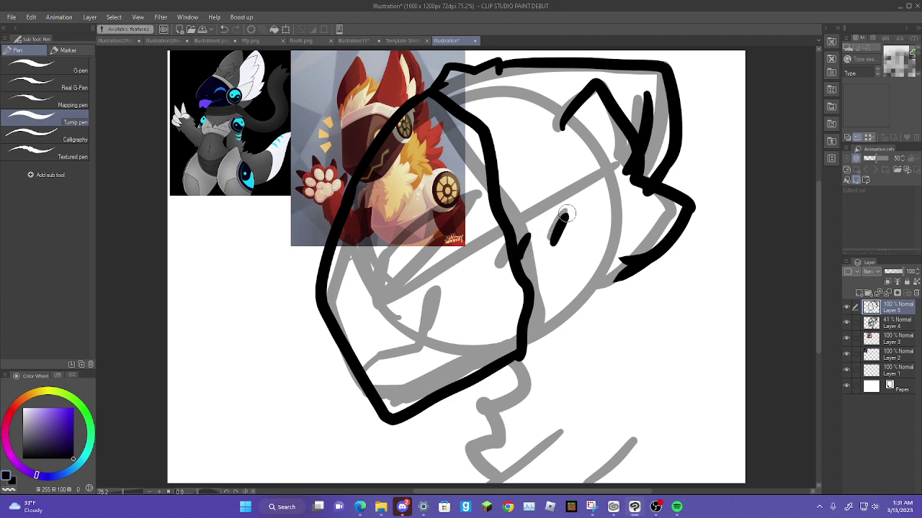
pyautogui.doubleClick(224, 29)
pyautogui.moveTo(475, 246); pyautogui.dragTo(473, 252)
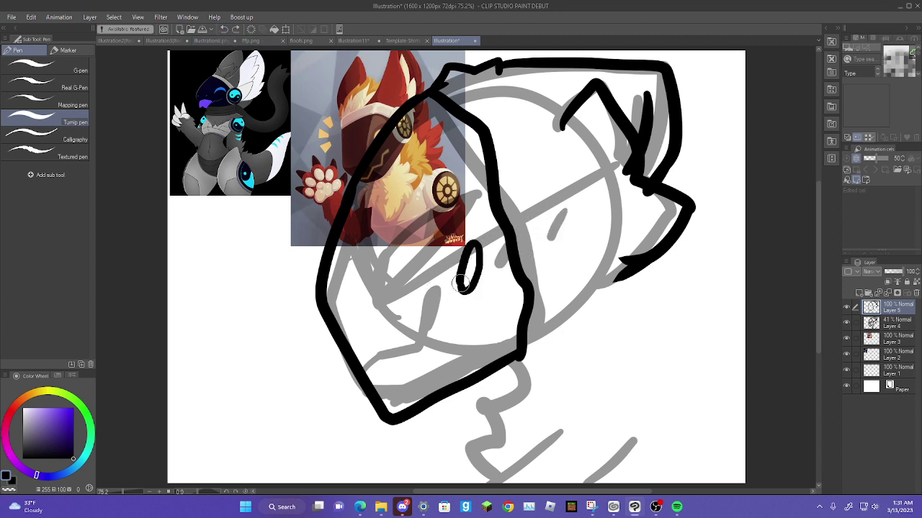
pyautogui.moveTo(487, 282)
pyautogui.mouseDown()
pyautogui.moveTo(506, 256)
pyautogui.moveTo(491, 260)
pyautogui.mouseUp()
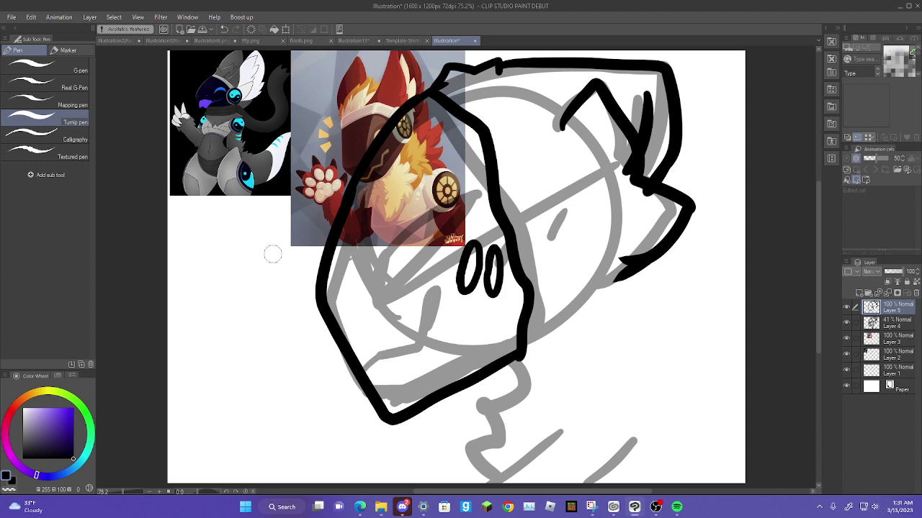
pyautogui.moveTo(364, 383)
pyautogui.mouseDown()
pyautogui.moveTo(400, 377)
pyautogui.moveTo(420, 330)
pyautogui.moveTo(457, 330)
pyautogui.moveTo(450, 295)
pyautogui.mouseUp()
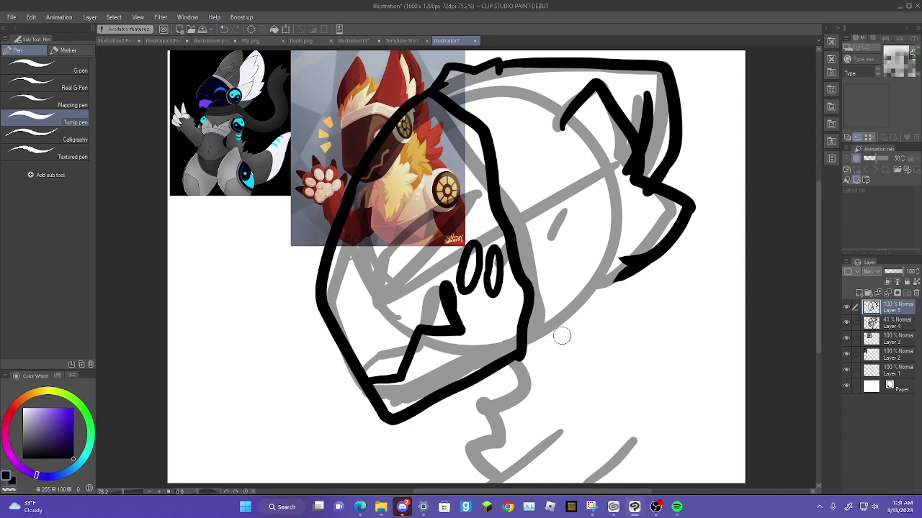
pyautogui.click(223, 29)
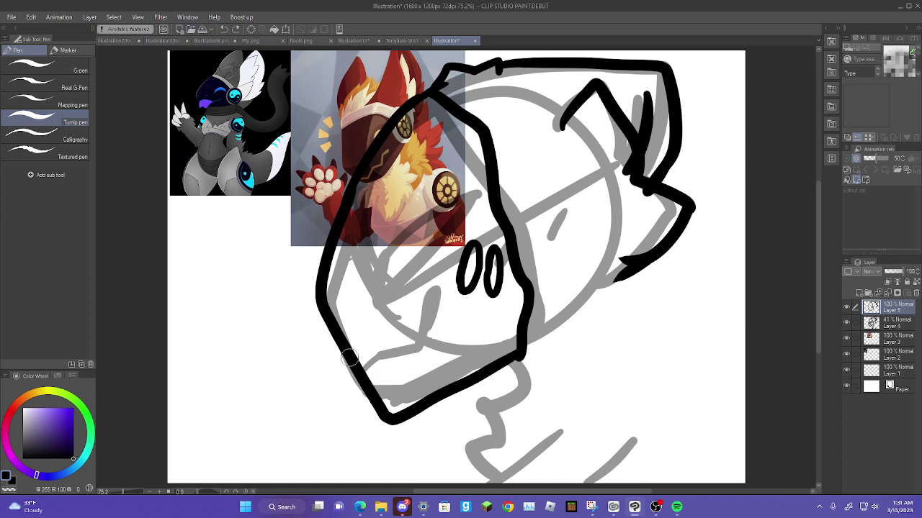
pyautogui.moveTo(365, 380)
pyautogui.mouseDown()
pyautogui.moveTo(450, 350)
pyautogui.moveTo(432, 293)
pyautogui.moveTo(436, 330)
pyautogui.mouseUp()
pyautogui.click(225, 30)
pyautogui.click(236, 28)
pyautogui.click(223, 29)
pyautogui.moveTo(364, 375)
pyautogui.mouseDown()
pyautogui.moveTo(383, 351)
pyautogui.moveTo(430, 340)
pyautogui.moveTo(430, 274)
pyautogui.moveTo(437, 309)
pyautogui.mouseUp()
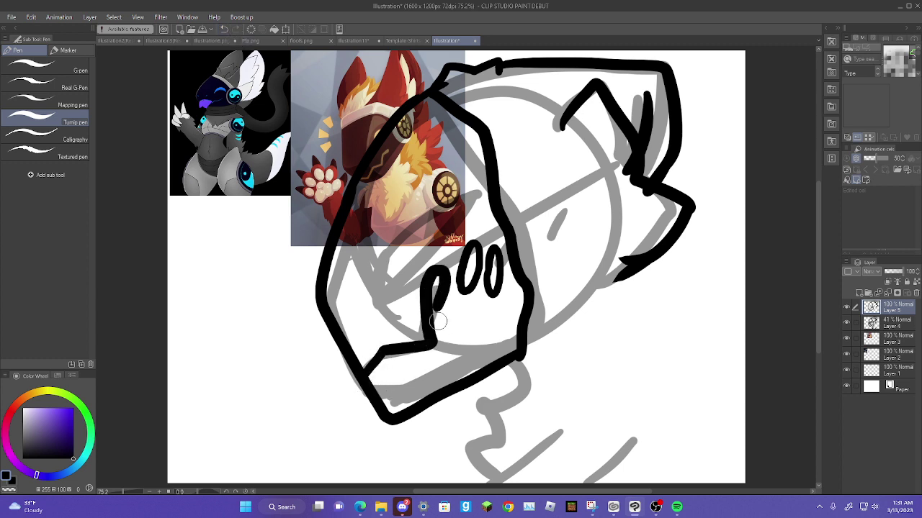
pyautogui.click(227, 41)
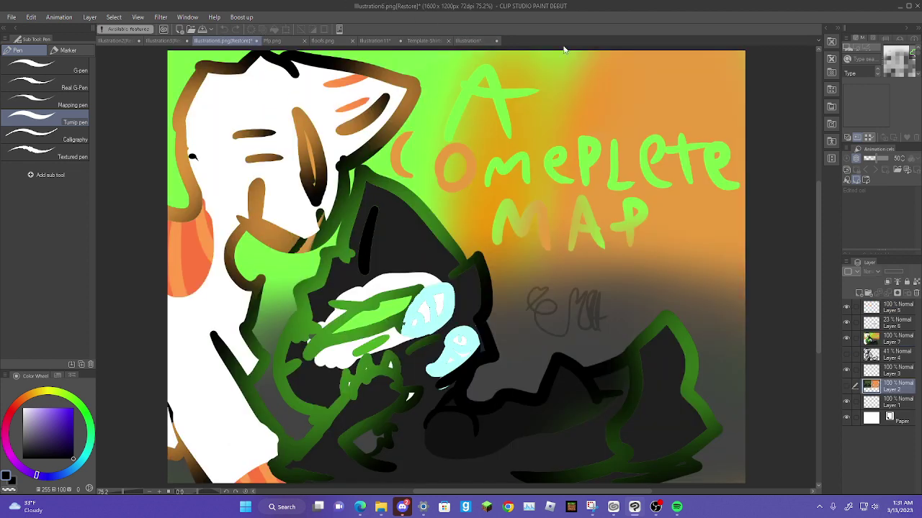
pyautogui.click(468, 40)
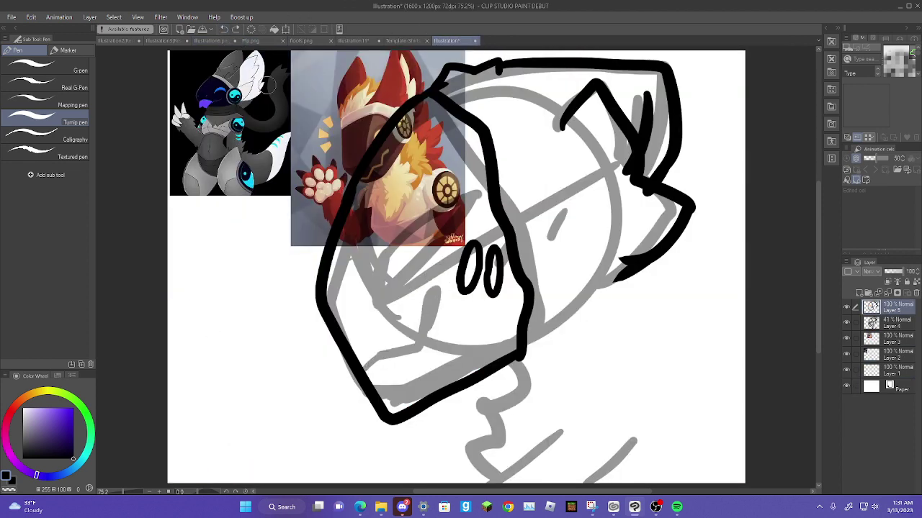
# - Ink the jagged mouth and slanted pointed eye on the visor, plus two short marks on the head just behind it
pyautogui.moveTo(378, 396)
pyautogui.mouseDown()
pyautogui.moveTo(410, 382)
pyautogui.moveTo(419, 347)
pyautogui.moveTo(454, 336)
pyautogui.moveTo(441, 282)
pyautogui.mouseUp()
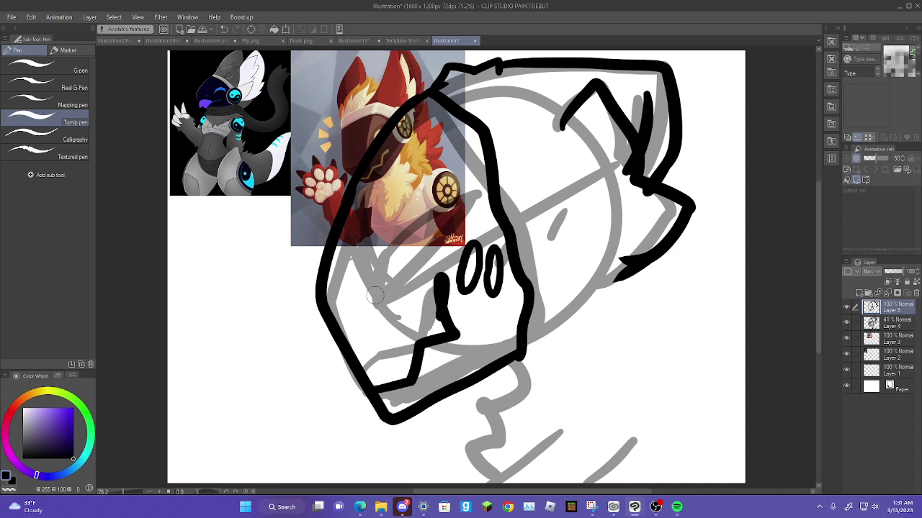
pyautogui.moveTo(375, 296)
pyautogui.mouseDown()
pyautogui.moveTo(457, 198)
pyautogui.moveTo(369, 306)
pyautogui.mouseUp()
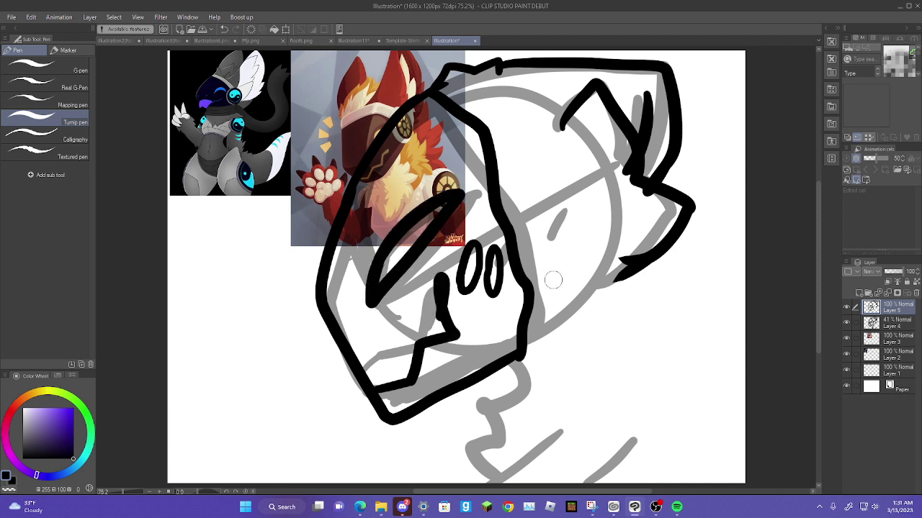
pyautogui.moveTo(537, 227); pyautogui.dragTo(529, 246)
pyautogui.moveTo(557, 211); pyautogui.dragTo(549, 231)
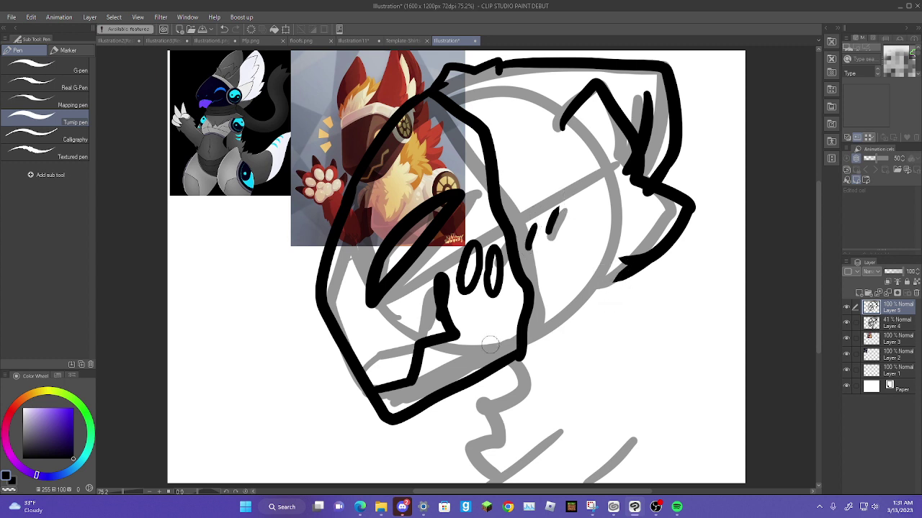
# - Ink the wavy neck line and the two diagonal body strokes below the head, redoing the outer stroke
pyautogui.moveTo(506, 354)
pyautogui.mouseDown()
pyautogui.moveTo(475, 450)
pyautogui.moveTo(511, 472)
pyautogui.mouseUp()
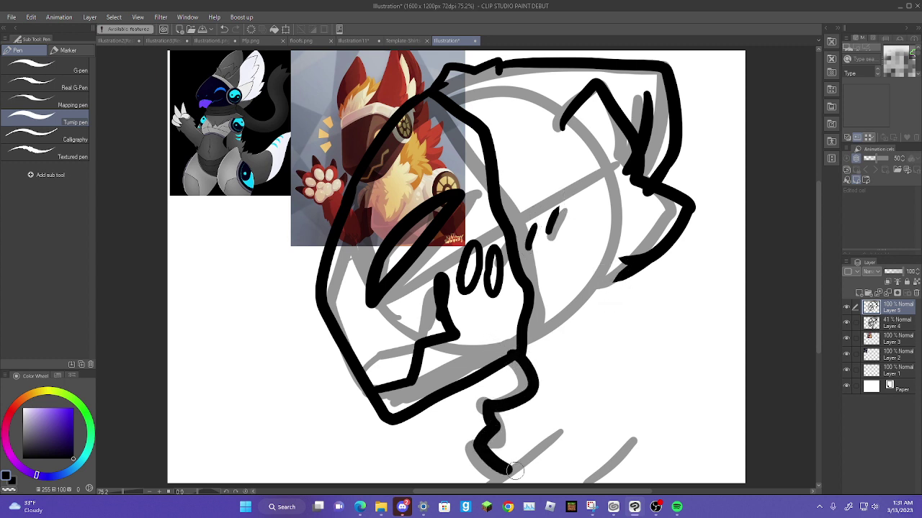
pyautogui.moveTo(553, 424); pyautogui.dragTo(483, 481)
pyautogui.moveTo(641, 434); pyautogui.dragTo(580, 476)
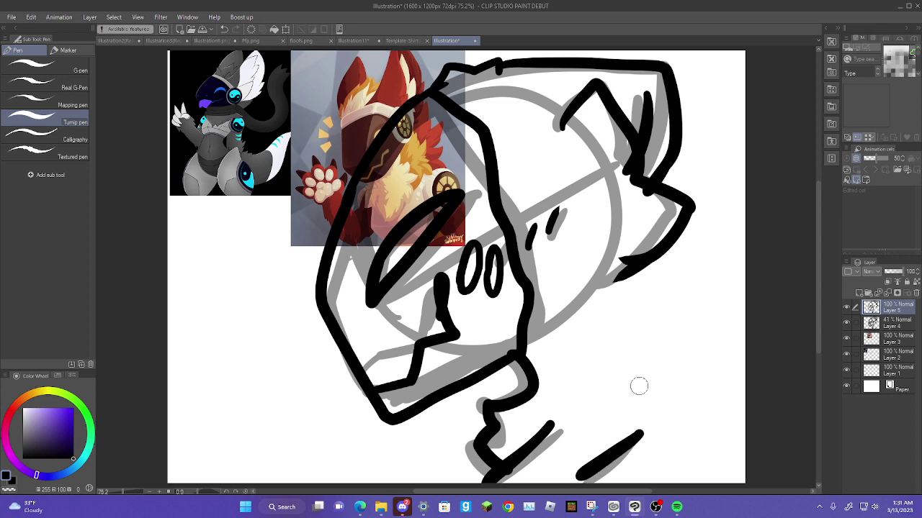
pyautogui.click(224, 28)
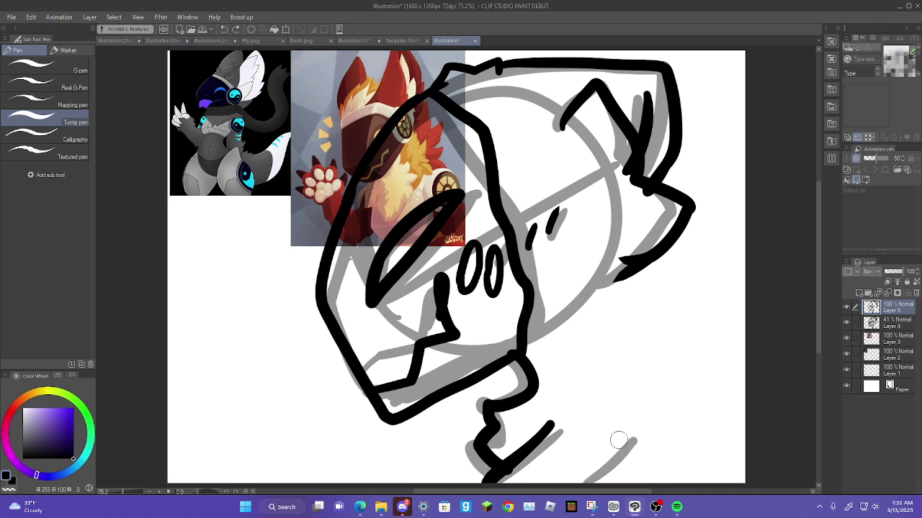
pyautogui.moveTo(638, 431); pyautogui.dragTo(582, 481)
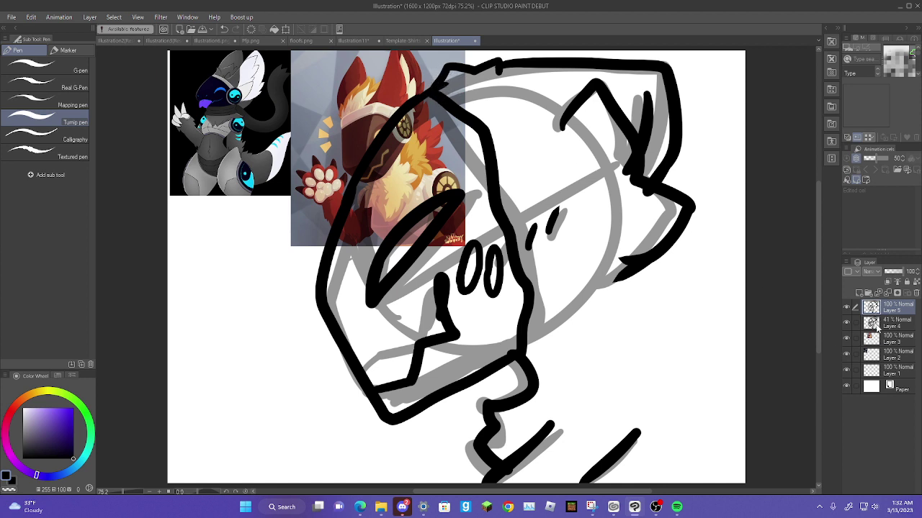
# - Sketch a band along the visor's rear edge on the faded sketch layer and ink it in black on Layer 5
pyautogui.click(876, 327)
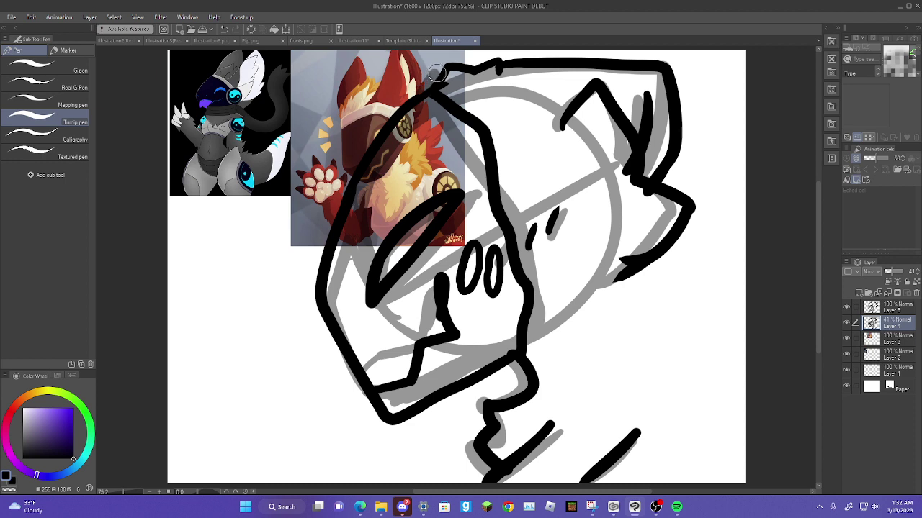
pyautogui.moveTo(438, 73)
pyautogui.mouseDown()
pyautogui.moveTo(491, 109)
pyautogui.moveTo(541, 262)
pyautogui.moveTo(555, 318)
pyautogui.moveTo(518, 357)
pyautogui.mouseUp()
pyautogui.click(877, 310)
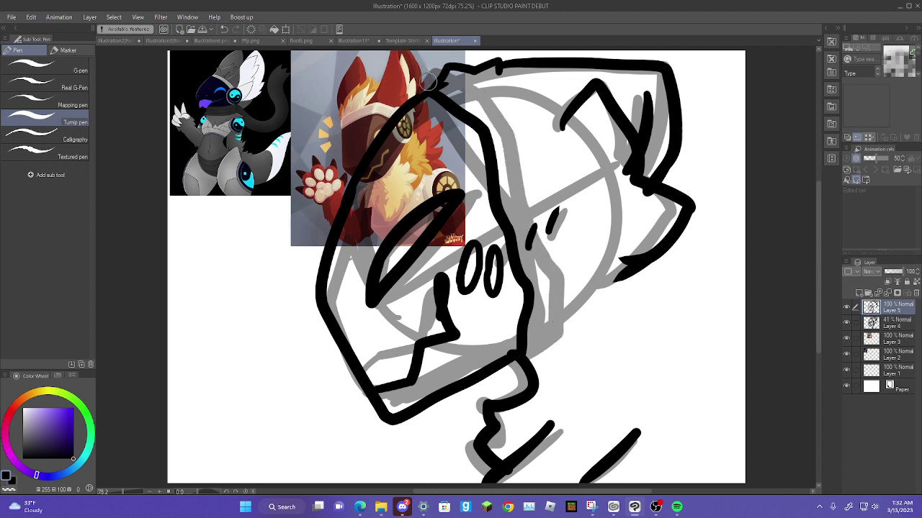
pyautogui.moveTo(424, 93)
pyautogui.mouseDown()
pyautogui.moveTo(434, 70)
pyautogui.moveTo(494, 115)
pyautogui.moveTo(556, 292)
pyautogui.moveTo(553, 335)
pyautogui.moveTo(526, 351)
pyautogui.mouseUp()
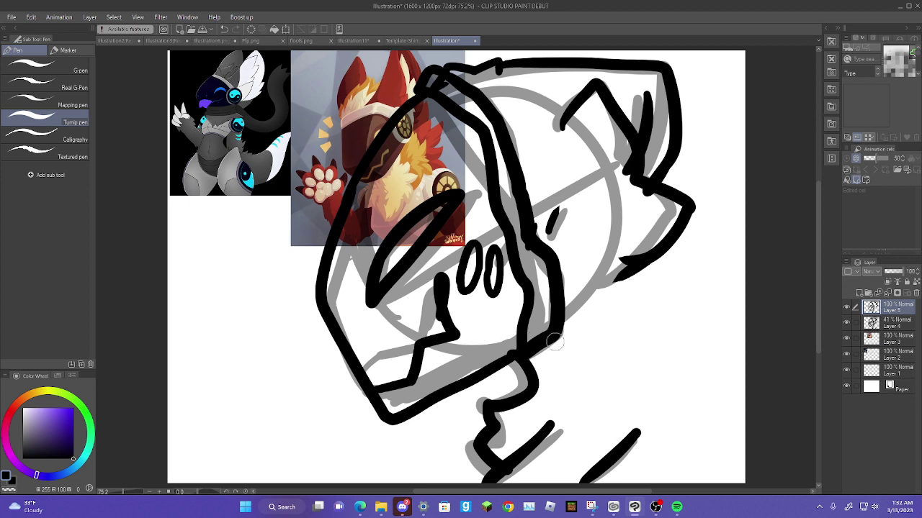
# - Sketch a round earpiece at the visor's lower rear corner on Layer 4 and erase the overlapping inked band on Layer 5
pyautogui.click(877, 322)
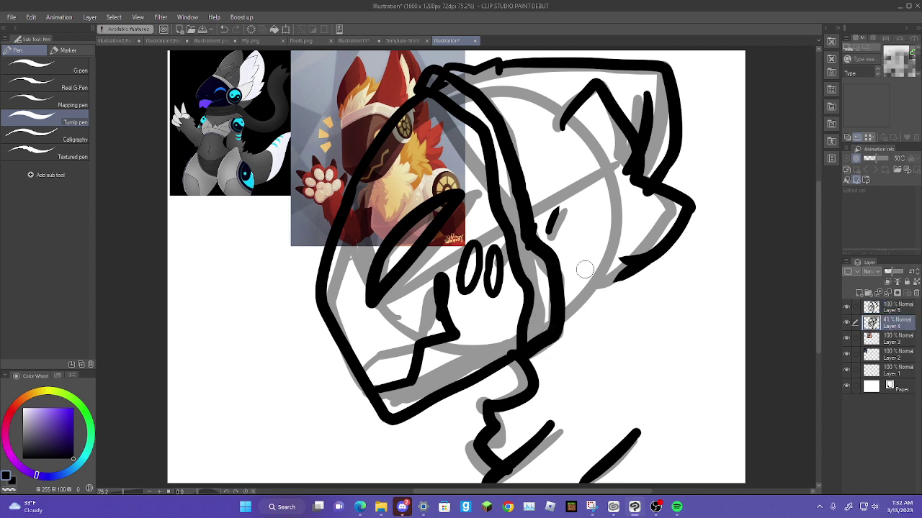
pyautogui.moveTo(534, 346)
pyautogui.mouseDown()
pyautogui.moveTo(597, 319)
pyautogui.moveTo(523, 315)
pyautogui.moveTo(593, 317)
pyautogui.moveTo(560, 345)
pyautogui.mouseUp()
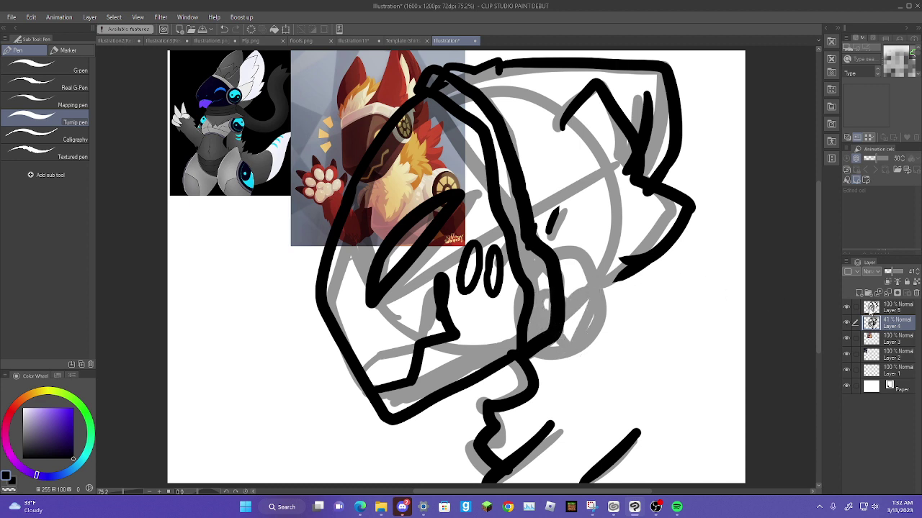
pyautogui.hotkey('alt', ']')
pyautogui.press('e')
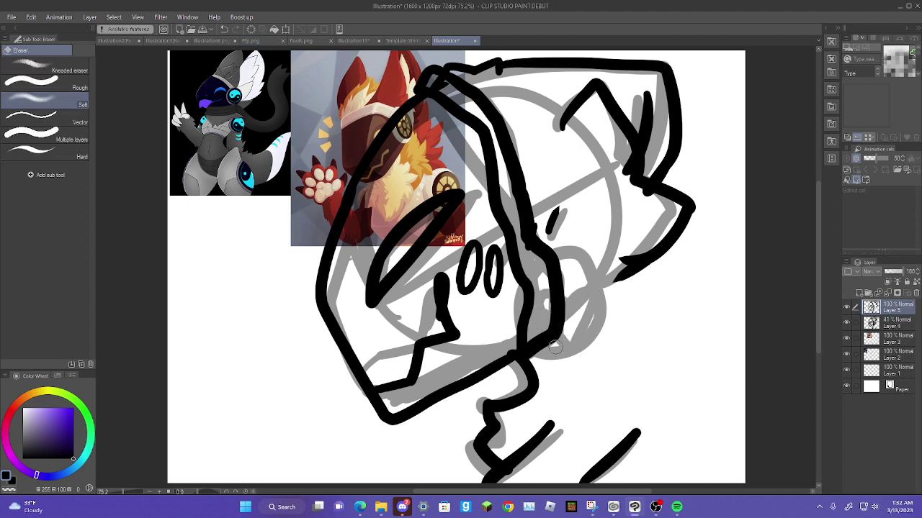
pyautogui.moveTo(554, 347)
pyautogui.mouseDown()
pyautogui.moveTo(550, 321)
pyautogui.moveTo(551, 339)
pyautogui.moveTo(540, 340)
pyautogui.moveTo(536, 355)
pyautogui.moveTo(557, 306)
pyautogui.moveTo(553, 272)
pyautogui.mouseUp()
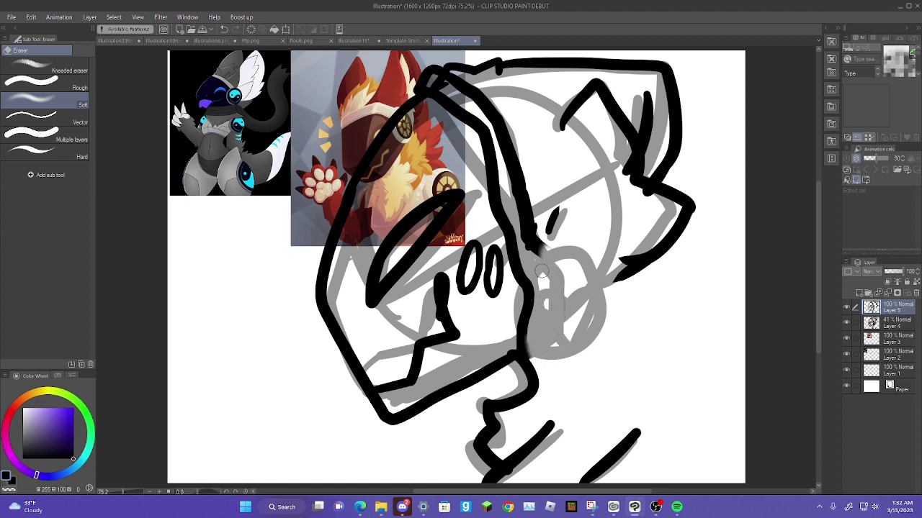
# - Ink the round earpiece with a heart inside and erase the crossing lines at the top of the visor band
pyautogui.press('p')
pyautogui.moveTo(536, 245)
pyautogui.mouseDown()
pyautogui.moveTo(588, 260)
pyautogui.moveTo(601, 283)
pyautogui.moveTo(605, 338)
pyautogui.moveTo(562, 366)
pyautogui.moveTo(534, 339)
pyautogui.moveTo(553, 338)
pyautogui.moveTo(547, 305)
pyautogui.moveTo(575, 293)
pyautogui.moveTo(587, 307)
pyautogui.moveTo(568, 351)
pyautogui.mouseUp()
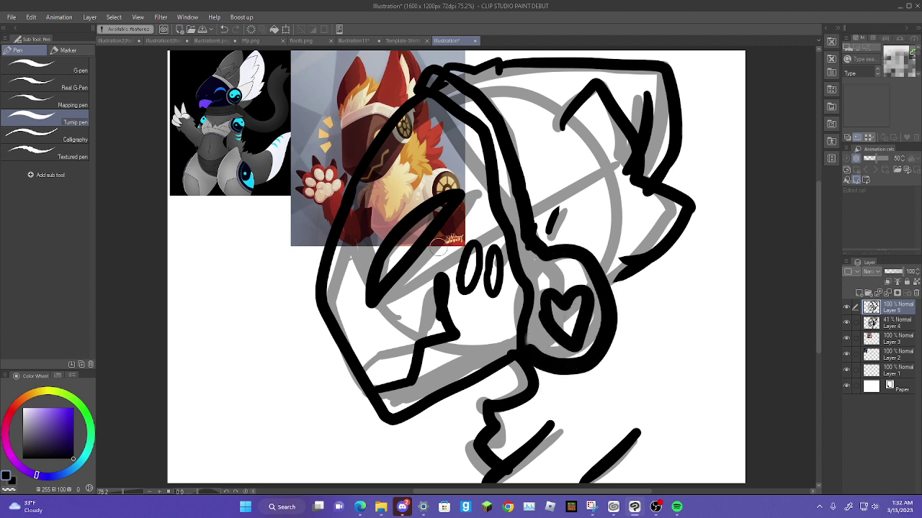
pyautogui.press('e')
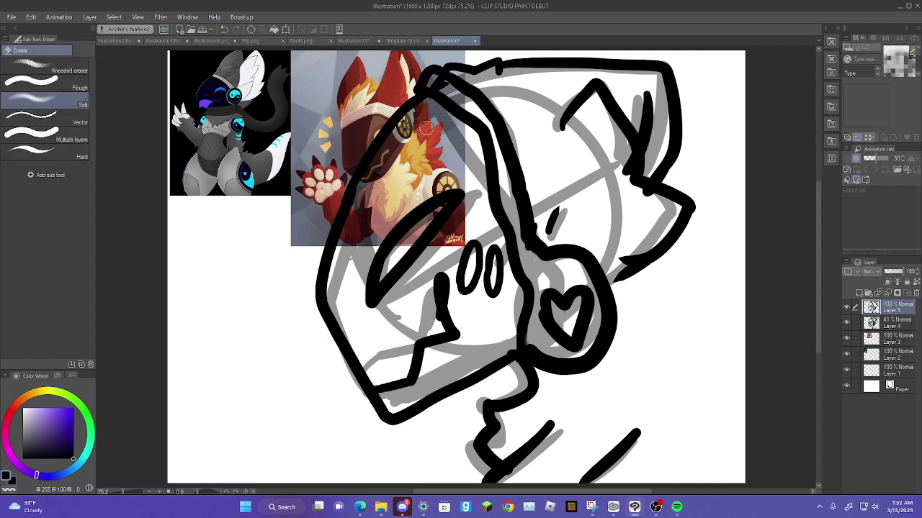
pyautogui.moveTo(432, 81); pyautogui.dragTo(437, 82)
pyautogui.press('p')
pyautogui.moveTo(353, 247)
pyautogui.mouseDown()
pyautogui.moveTo(338, 266)
pyautogui.moveTo(354, 252)
pyautogui.mouseUp()
pyautogui.moveTo(354, 287)
pyautogui.mouseDown()
pyautogui.moveTo(339, 303)
pyautogui.moveTo(357, 288)
pyautogui.mouseUp()
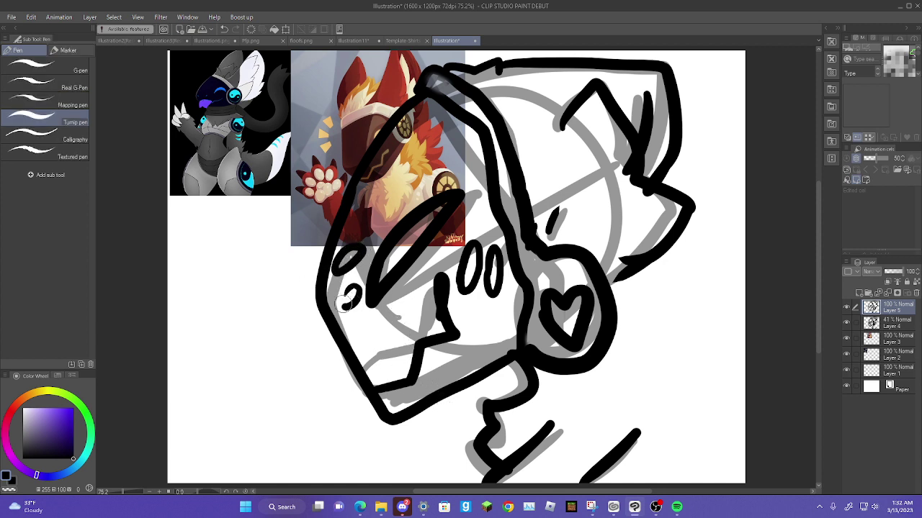
pyautogui.hotkey('ctrl', 'z')
pyautogui.hotkey('ctrl', 'z')
# - Draw two small slanted ovals inside the visor near its front edge and add a short fur stroke below the cheek tuft
pyautogui.moveTo(342, 255)
pyautogui.mouseDown()
pyautogui.moveTo(362, 226)
pyautogui.moveTo(337, 267)
pyautogui.moveTo(346, 256)
pyautogui.moveTo(360, 264)
pyautogui.mouseUp()
pyautogui.click(224, 30)
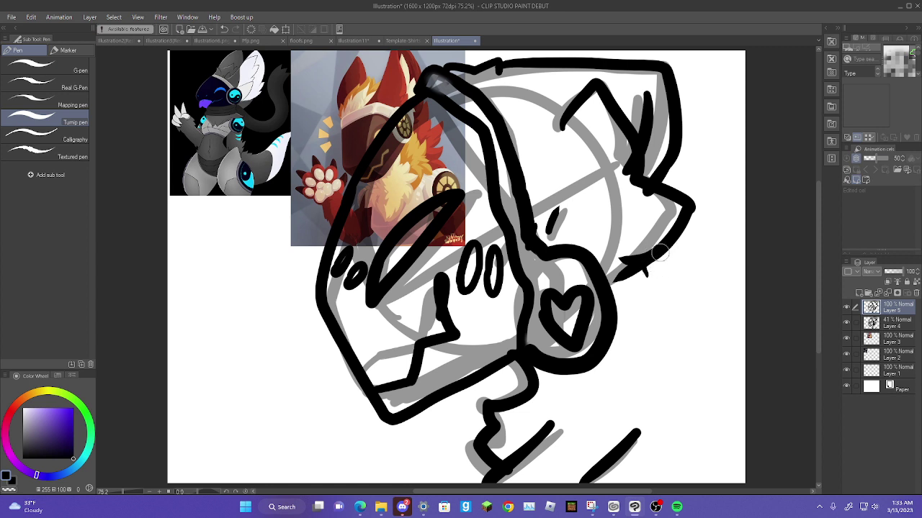
pyautogui.moveTo(652, 256); pyautogui.dragTo(640, 301)
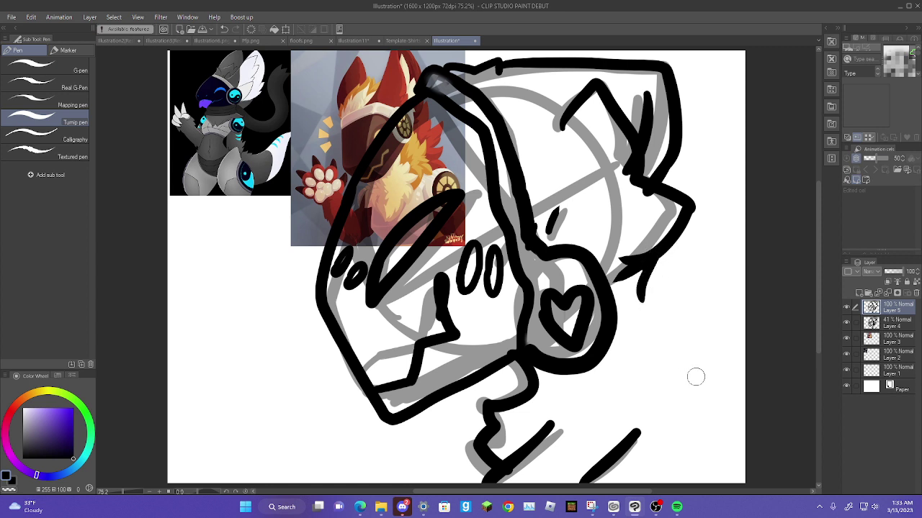
# - Scale down the inked head on Layer 5 and move it clear of the canvas's lower edge and toward its right side
pyautogui.click(286, 29)
pyautogui.moveTo(693, 483)
pyautogui.mouseDown()
pyautogui.moveTo(535, 302)
pyautogui.moveTo(578, 353)
pyautogui.moveTo(536, 315)
pyautogui.moveTo(553, 334)
pyautogui.mouseUp()
pyautogui.moveTo(490, 298)
pyautogui.mouseDown()
pyautogui.moveTo(592, 352)
pyautogui.moveTo(575, 378)
pyautogui.mouseUp()
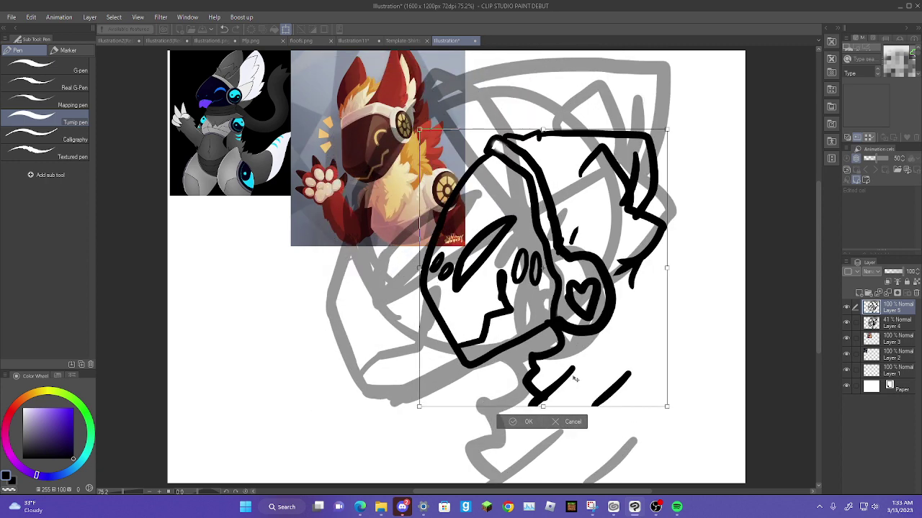
pyautogui.click(525, 422)
# - Copy the line art of Layer 5 and paste it as a duplicate layer
pyautogui.click(33, 18)
pyautogui.click(43, 67)
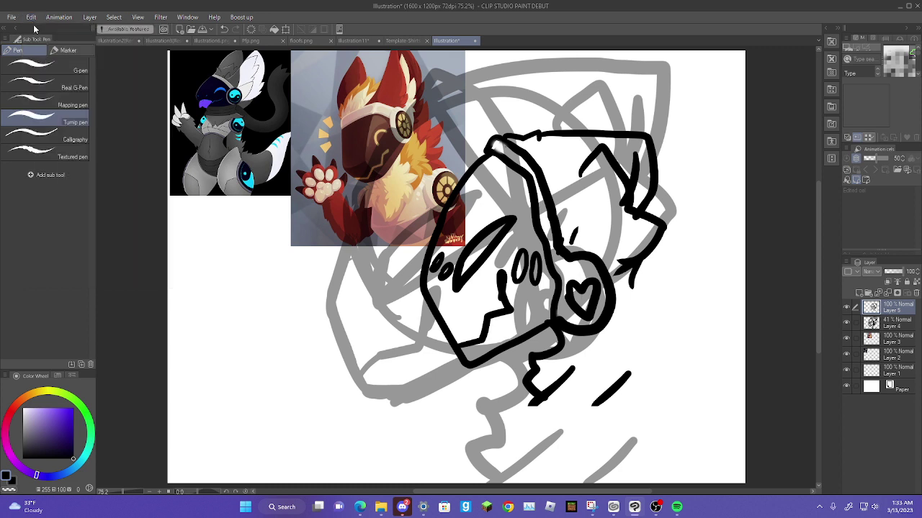
pyautogui.click(32, 17)
pyautogui.click(50, 78)
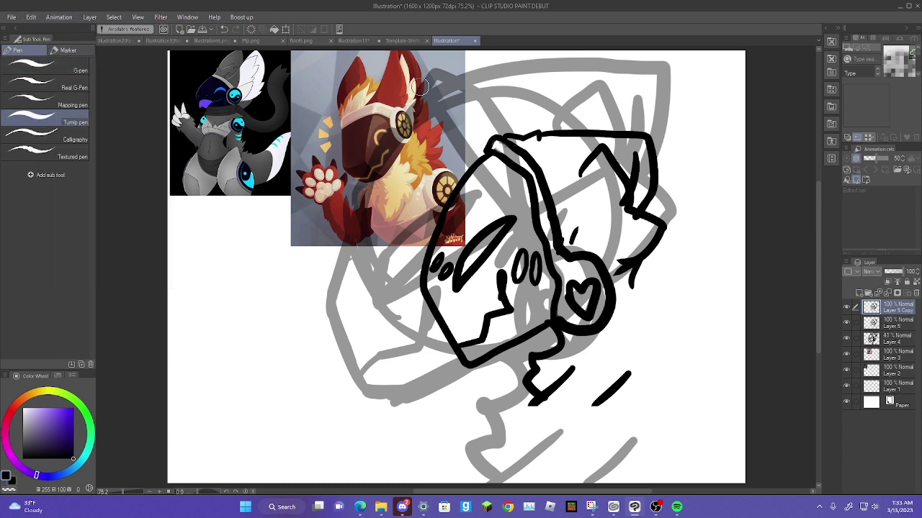
# - Mirror the pasted head horizontally and resize it on the canvas's left half so that it faces the original head
pyautogui.click(285, 32)
pyautogui.moveTo(664, 267); pyautogui.dragTo(220, 268)
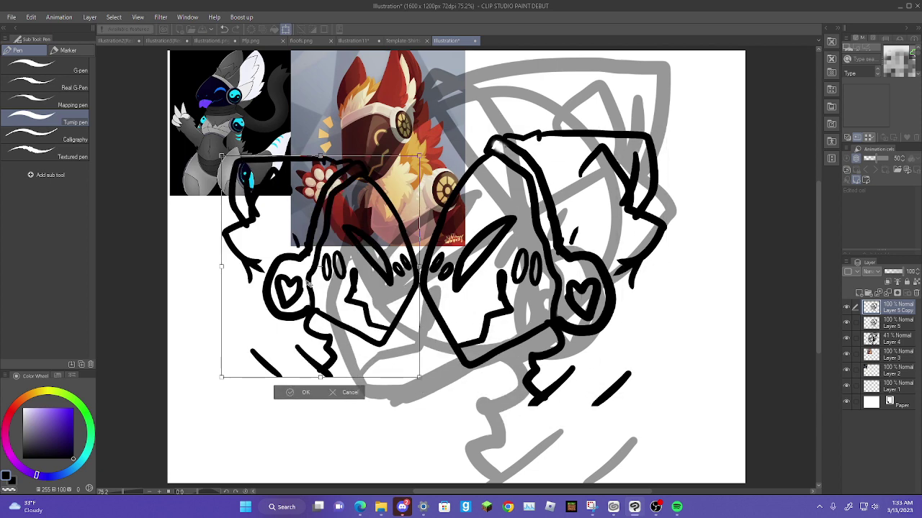
pyautogui.moveTo(297, 255); pyautogui.dragTo(277, 260)
pyautogui.moveTo(201, 271); pyautogui.dragTo(174, 271)
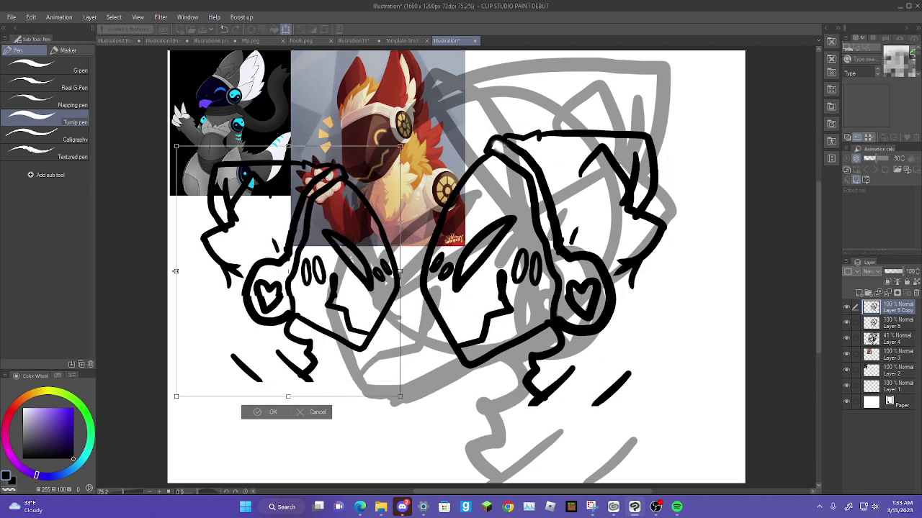
pyautogui.moveTo(252, 288); pyautogui.dragTo(255, 292)
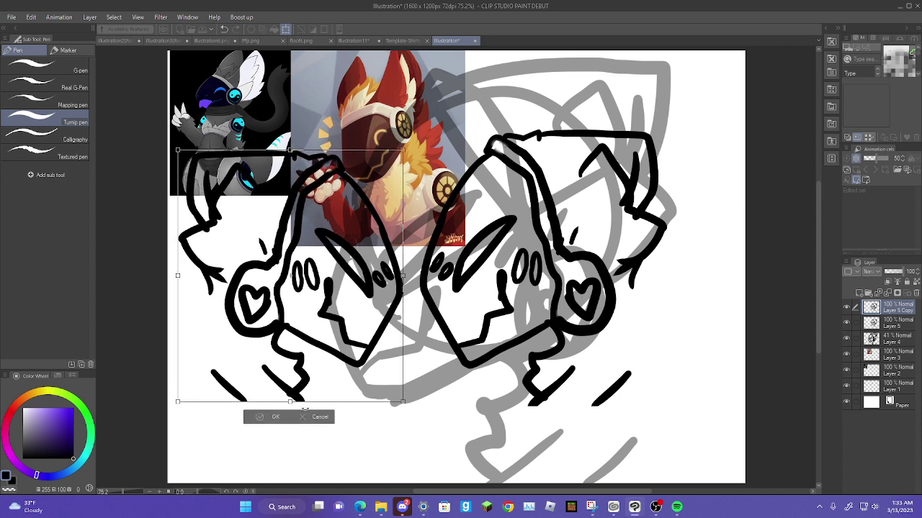
pyautogui.click(283, 421)
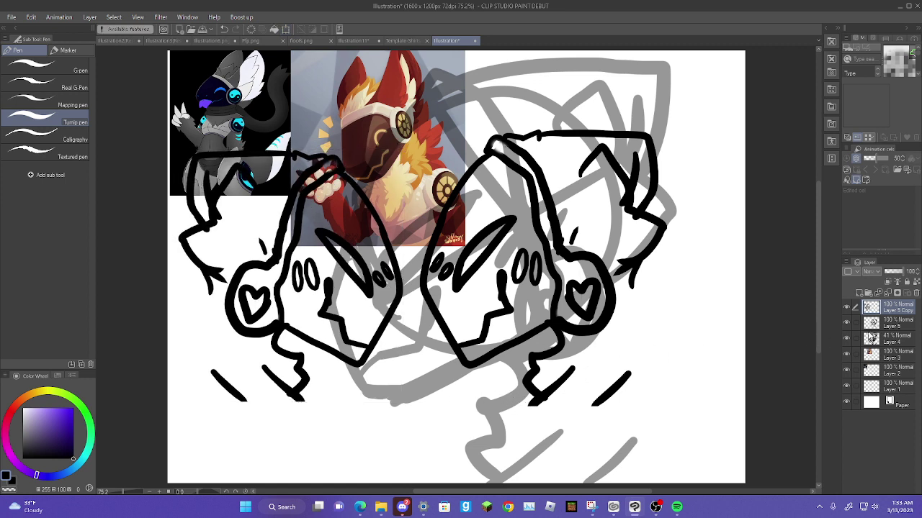
# - Hide the faded sketch layer and auto-select the open area around the line art on Layer 5
pyautogui.click(875, 323)
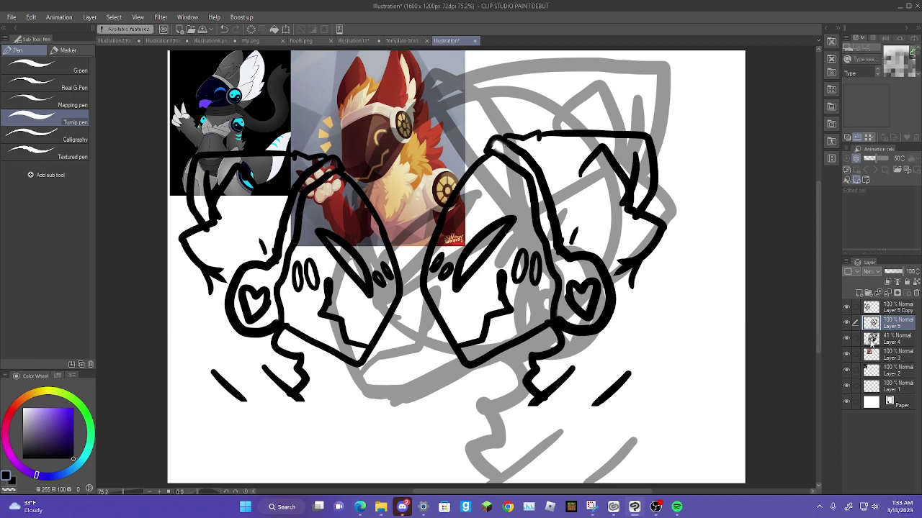
pyautogui.click(847, 339)
pyautogui.press('w')
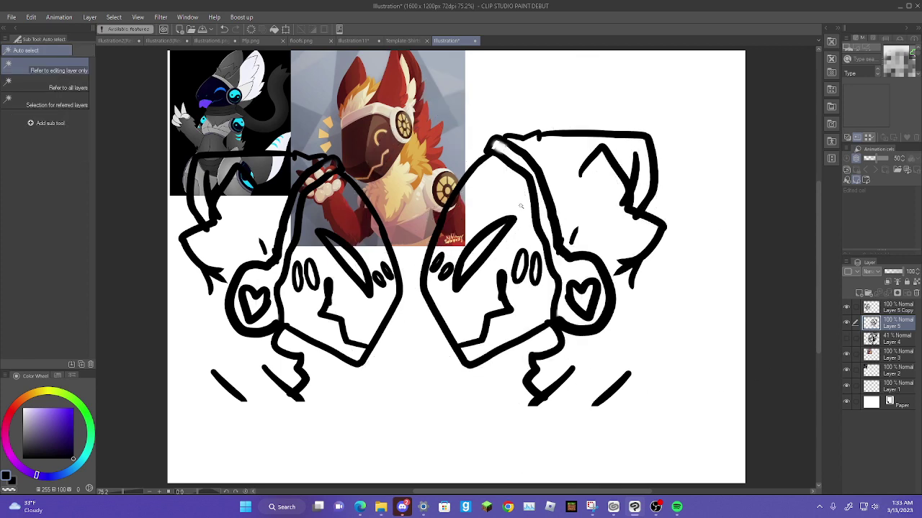
pyautogui.click(563, 235)
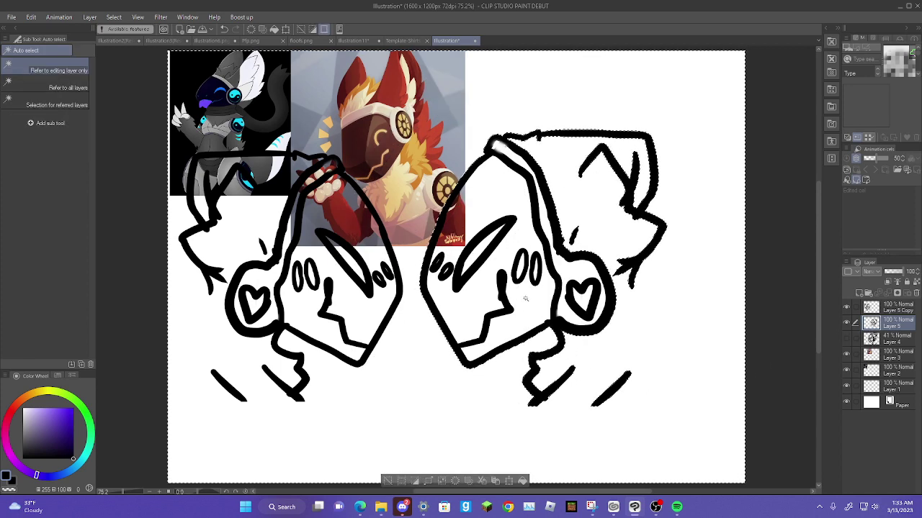
# - Close off the original head's open back and neck with a bright purple (264, 100, 100) outline and fill the fur area behind the visor
pyautogui.click(35, 448)
pyautogui.click(41, 447)
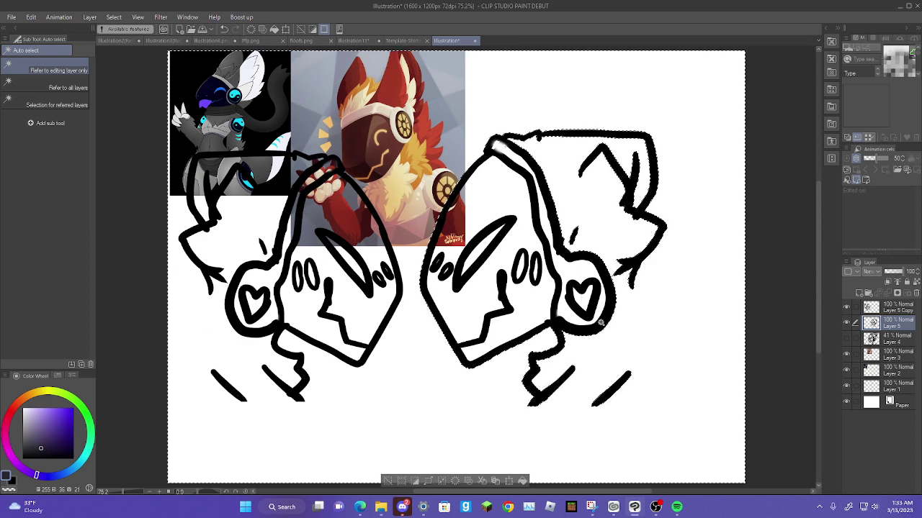
pyautogui.press('p')
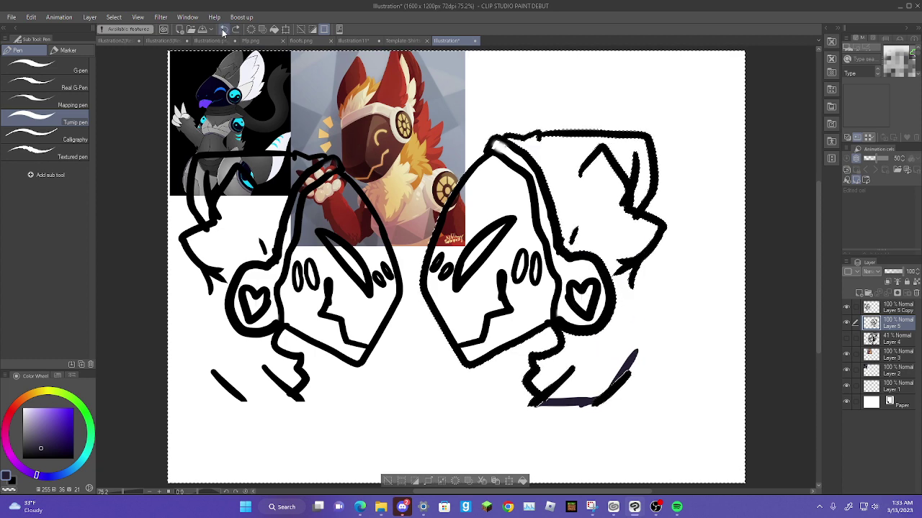
pyautogui.moveTo(50, 419); pyautogui.dragTo(85, 412)
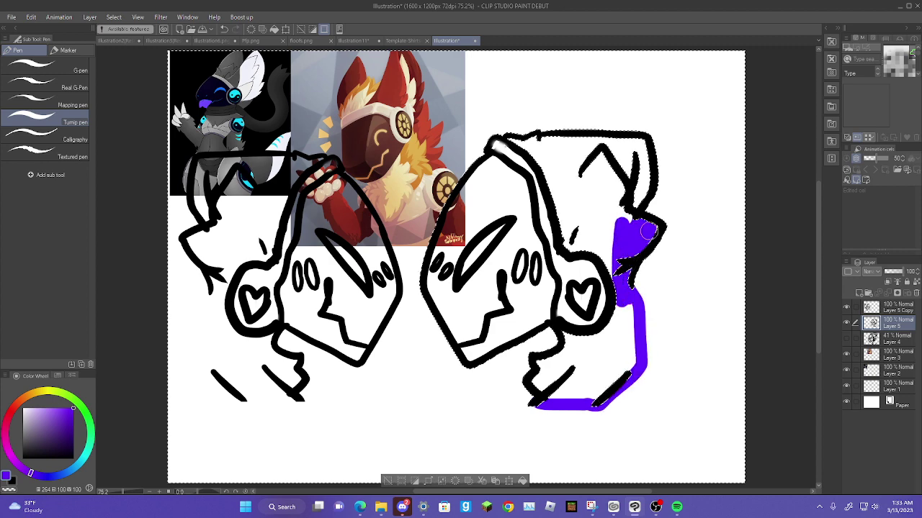
pyautogui.press('g')
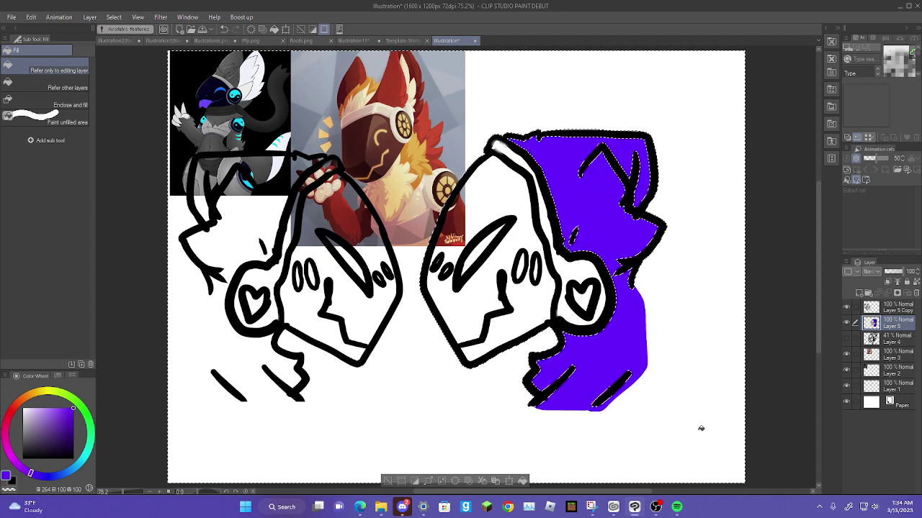
# - Refill the fur area behind the visor with dark purple (264, 100, 36)
pyautogui.moveTo(58, 425)
pyautogui.mouseDown()
pyautogui.moveTo(63, 419)
pyautogui.moveTo(93, 447)
pyautogui.moveTo(63, 445)
pyautogui.moveTo(94, 430)
pyautogui.mouseUp()
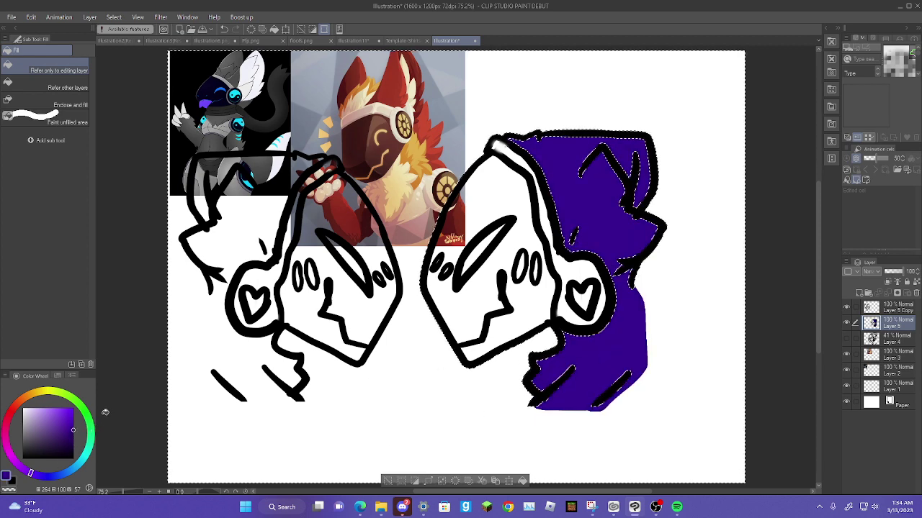
pyautogui.click(626, 374)
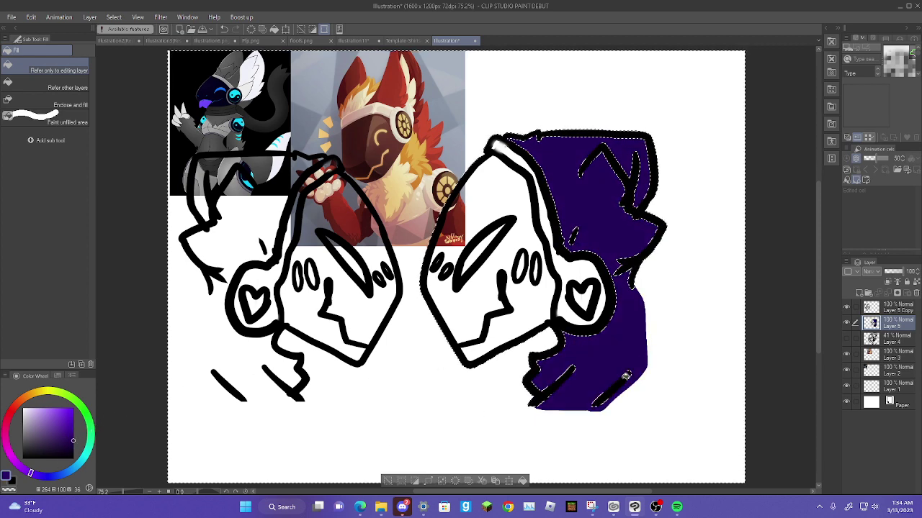
# - Fill the original head's visor with near-black purple (264, 100, 10) and clear the selection
pyautogui.moveTo(57, 453); pyautogui.dragTo(74, 455)
pyautogui.press('w')
pyautogui.click(462, 320)
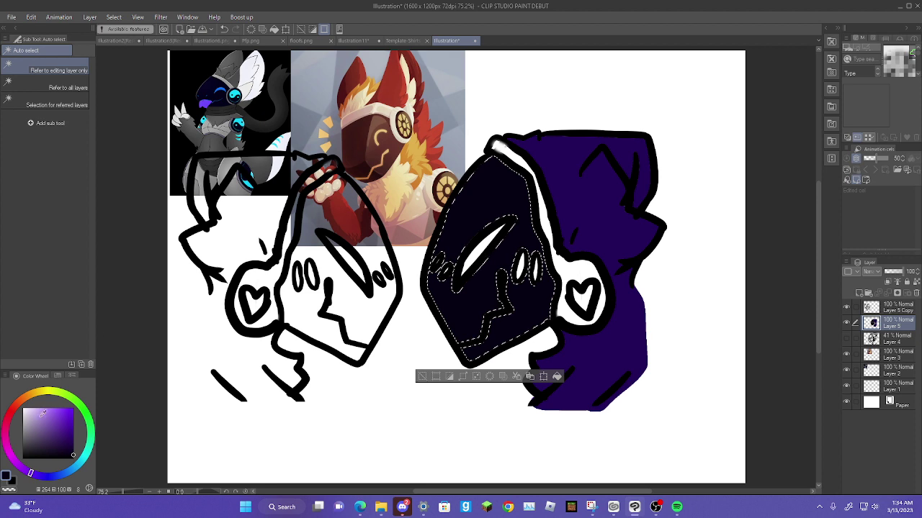
pyautogui.moveTo(71, 438); pyautogui.dragTo(73, 454)
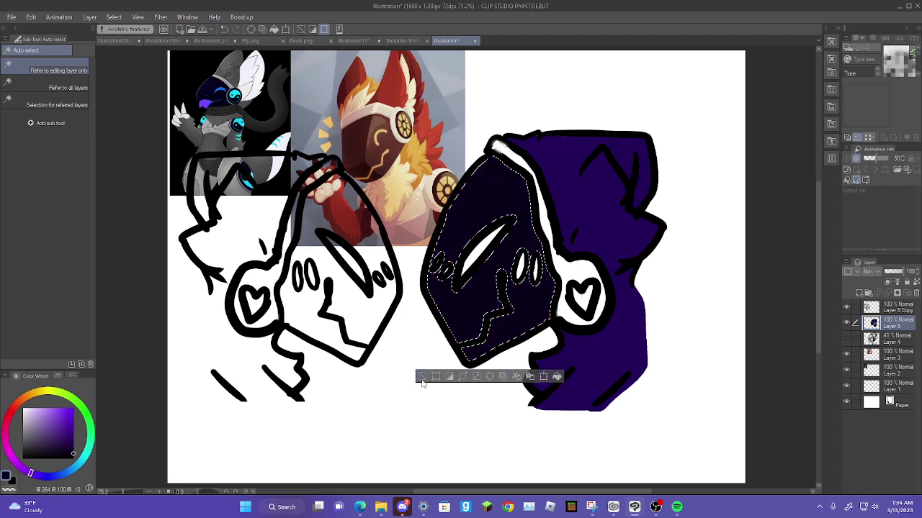
pyautogui.click(422, 377)
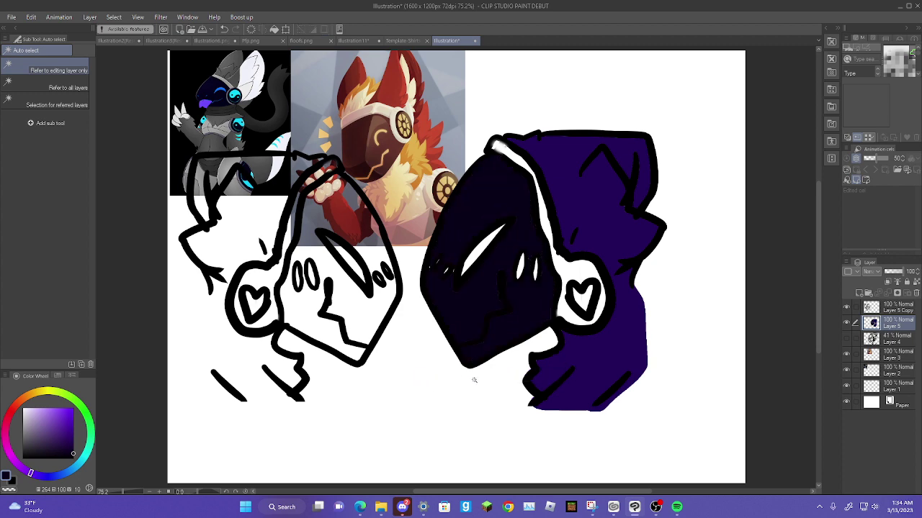
# - Try painting the auto-selected line art bright purple (264, 100, 100) with the Turnip pen, and undo back to the lighter visor fill
pyautogui.click(427, 263)
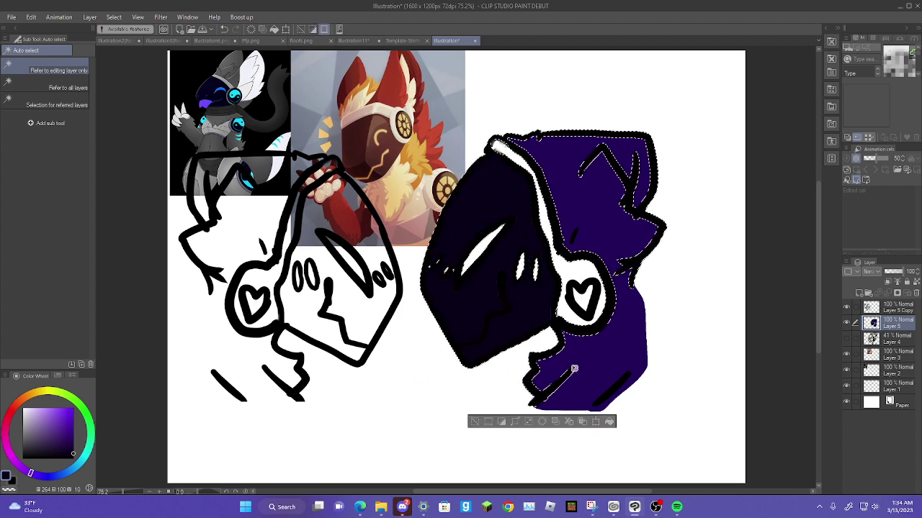
pyautogui.press('p')
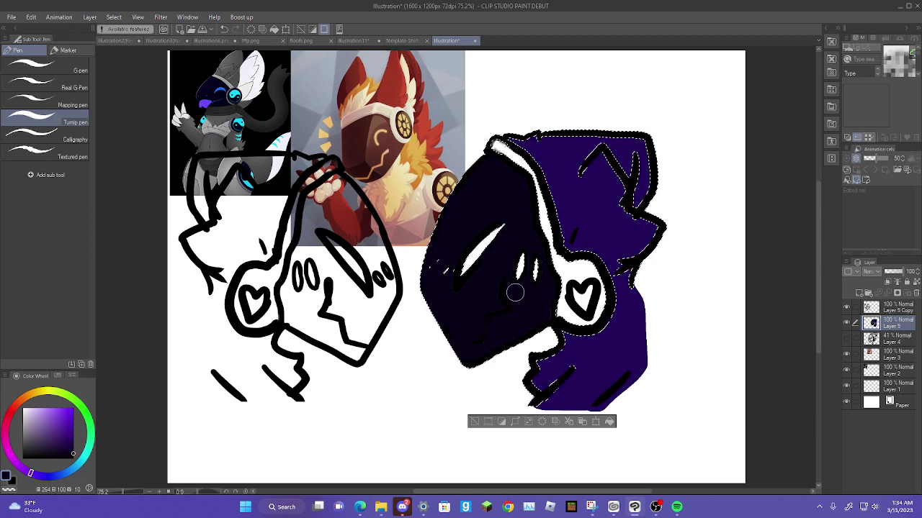
pyautogui.click(72, 408)
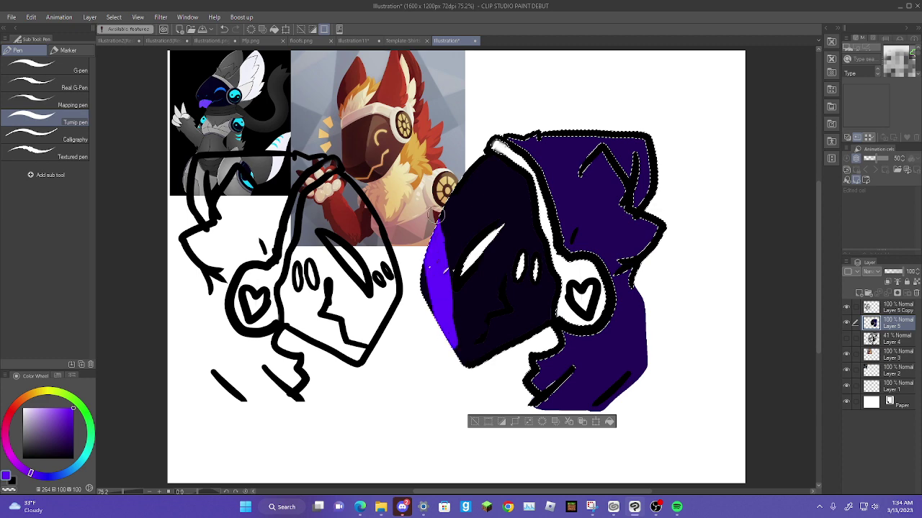
pyautogui.click(224, 30)
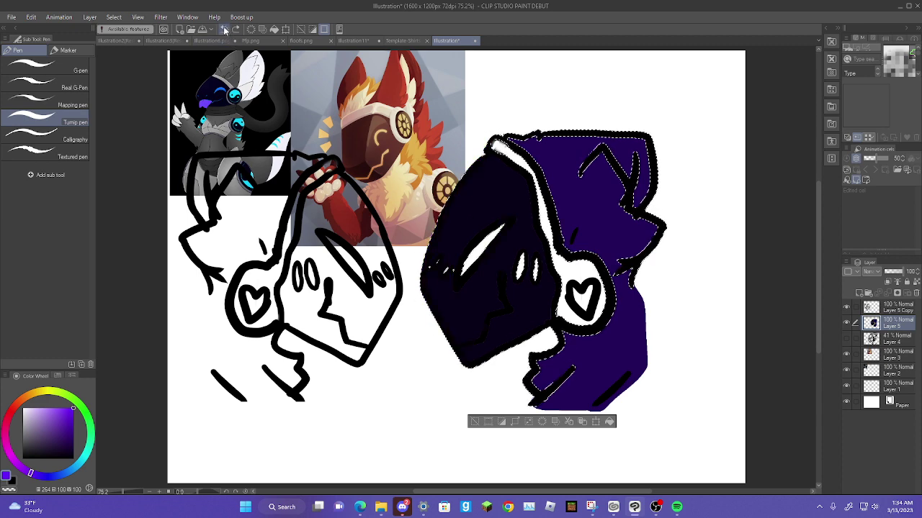
pyautogui.click(225, 30)
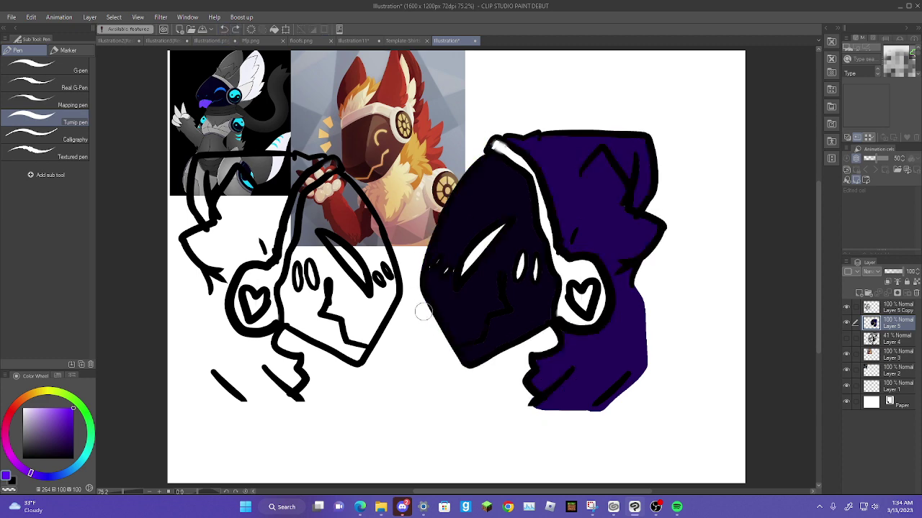
pyautogui.click(224, 30)
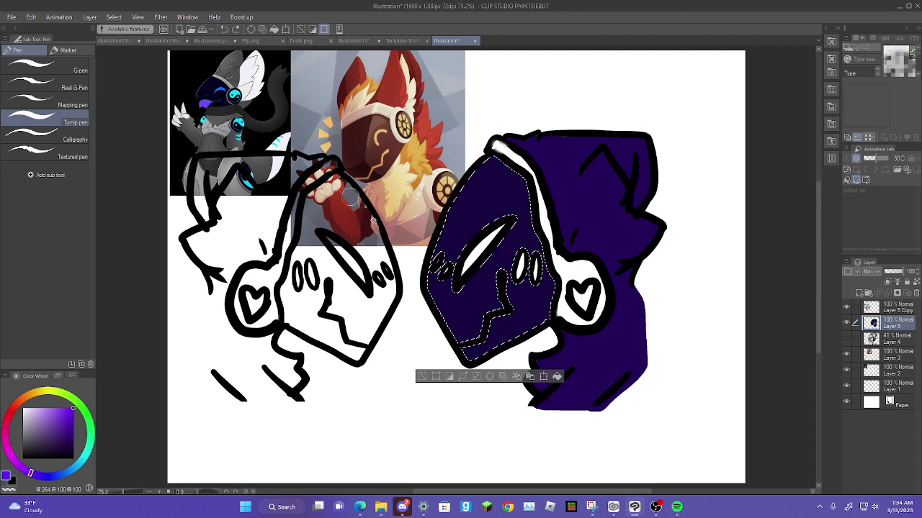
# - Auto-select the original head's connected black line art, fill it with bright purple (264, 100, 100) and clear the selection
pyautogui.press('w')
pyautogui.click(492, 304)
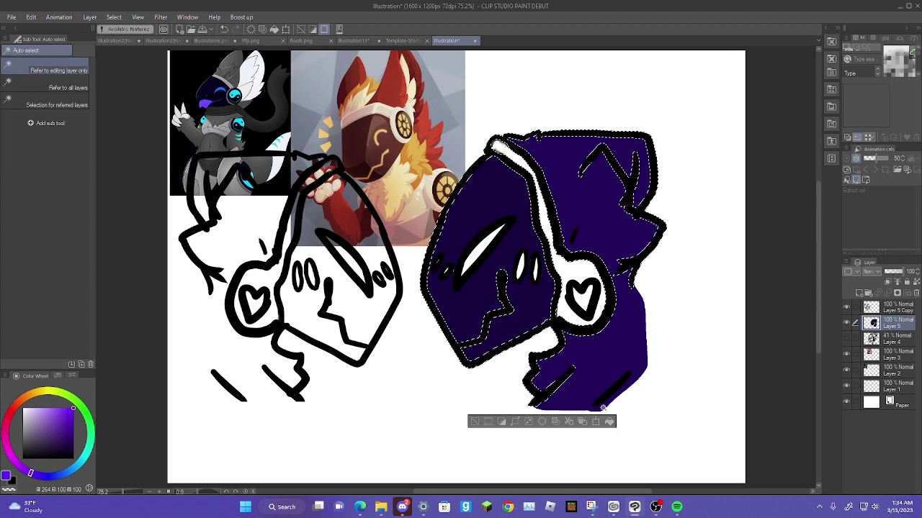
pyautogui.click(609, 421)
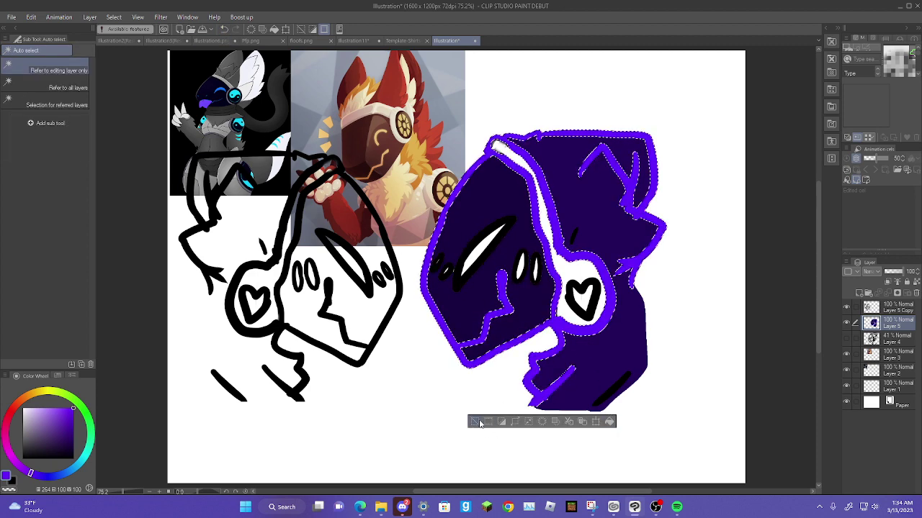
pyautogui.click(475, 421)
# - Refill the visor interior with near-black purple (264, 100, 9) and clear the selection
pyautogui.click(488, 294)
pyautogui.moveTo(74, 417); pyautogui.dragTo(76, 449)
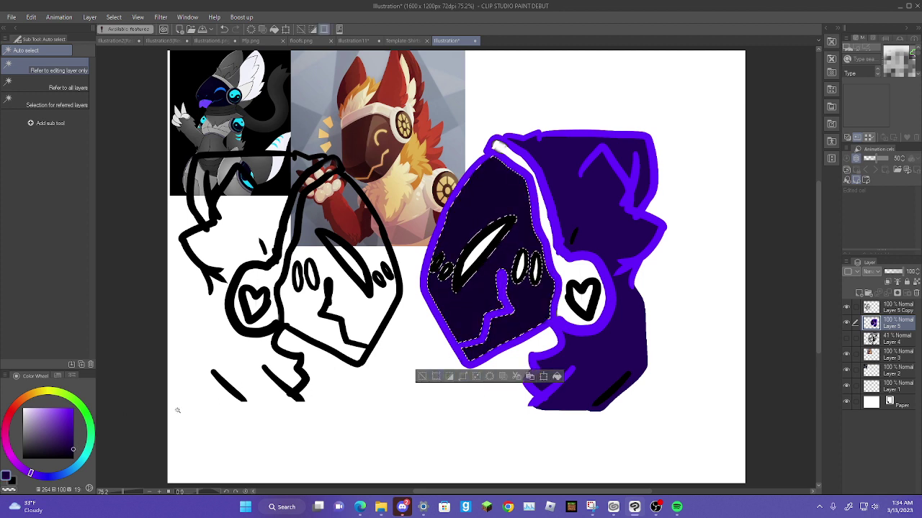
pyautogui.click(72, 454)
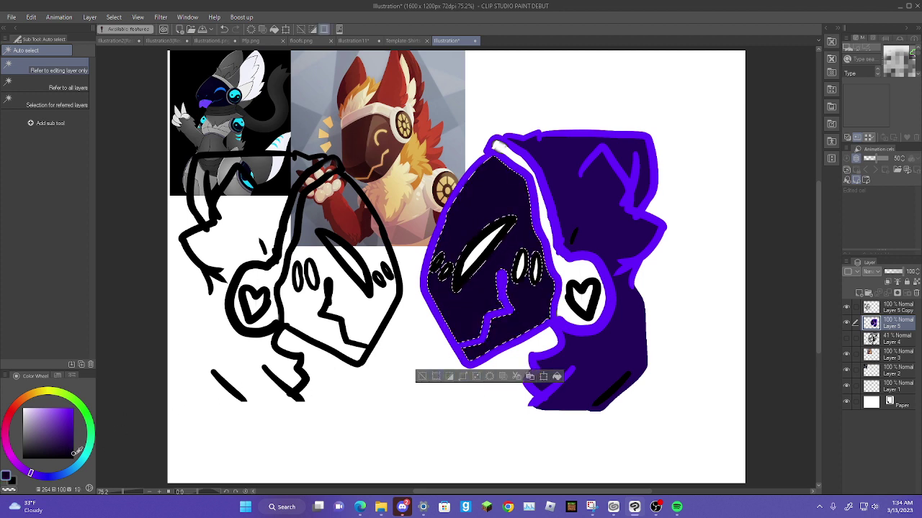
pyautogui.click(556, 377)
pyautogui.hotkey('ctrl', 'd')
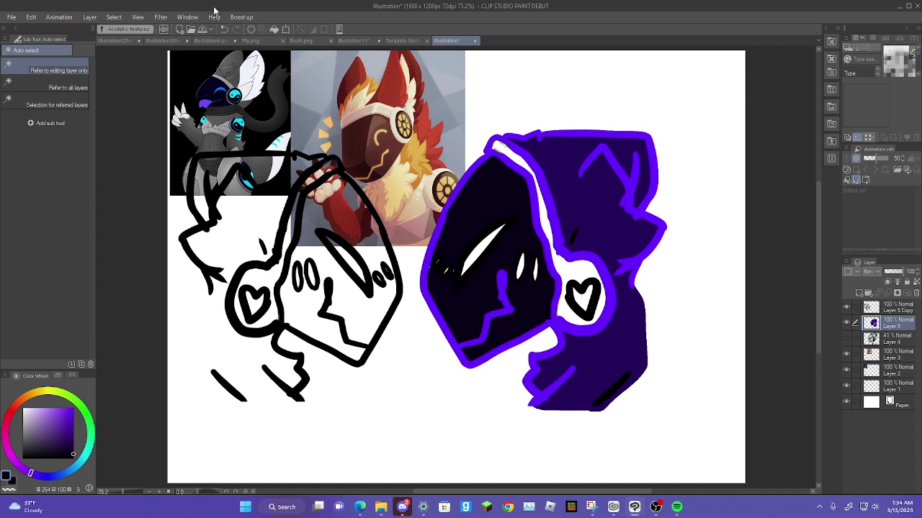
# - Select the visor interior and erase around the large eye's black outline with the Hard eraser
pyautogui.click(445, 297)
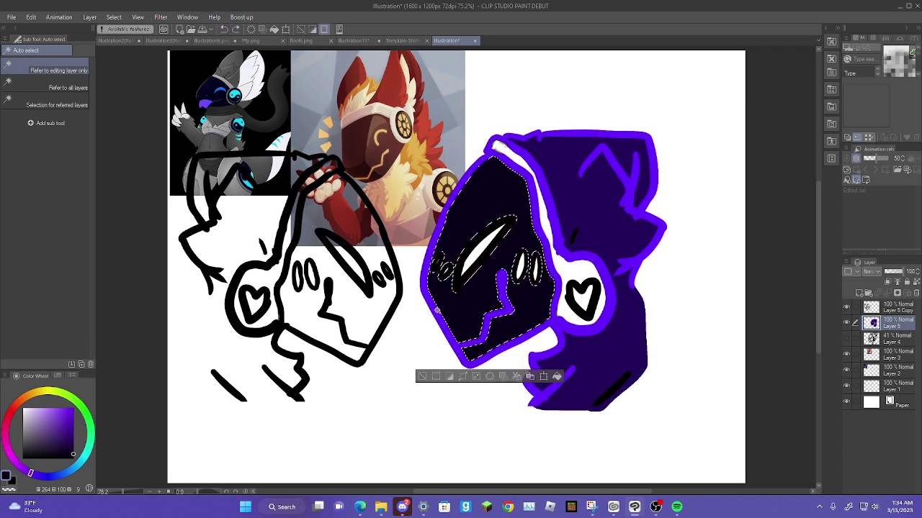
pyautogui.keyDown('alt'); pyautogui.click(435, 313); pyautogui.keyUp('alt')
pyautogui.press('p')
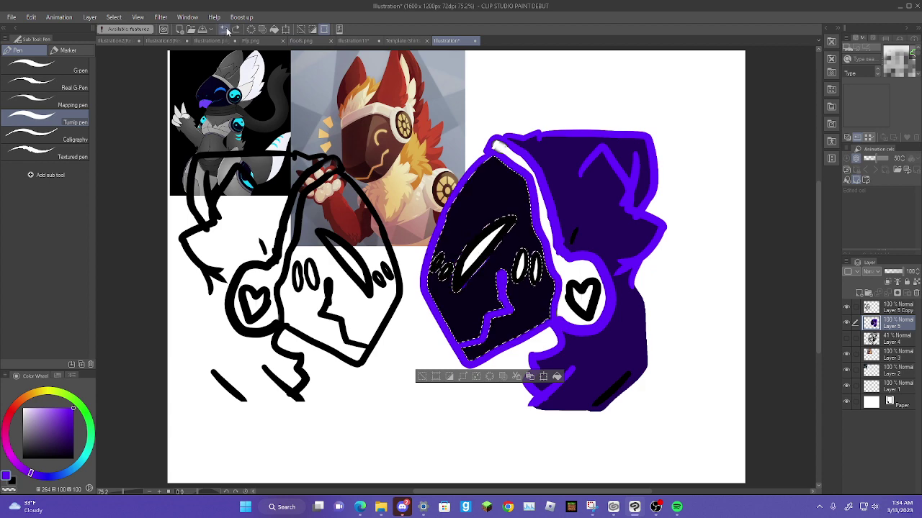
pyautogui.press('e')
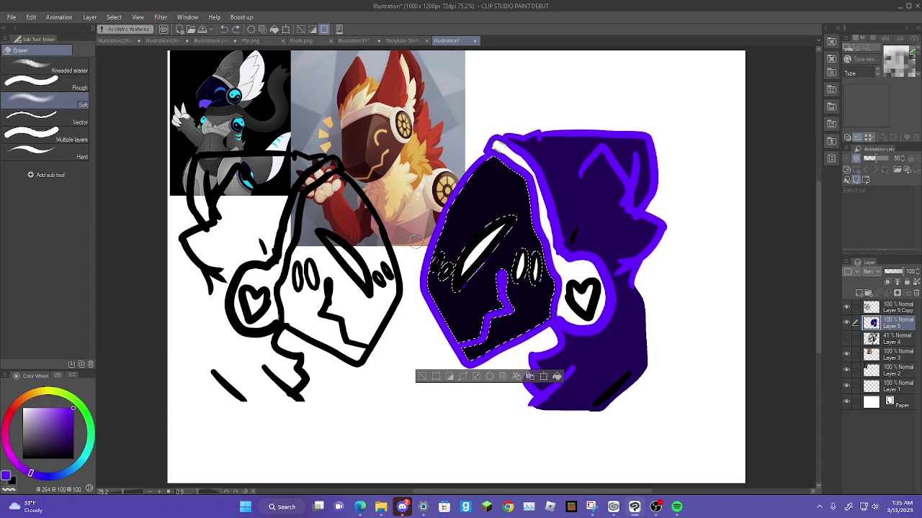
pyautogui.click(224, 29)
pyautogui.click(76, 150)
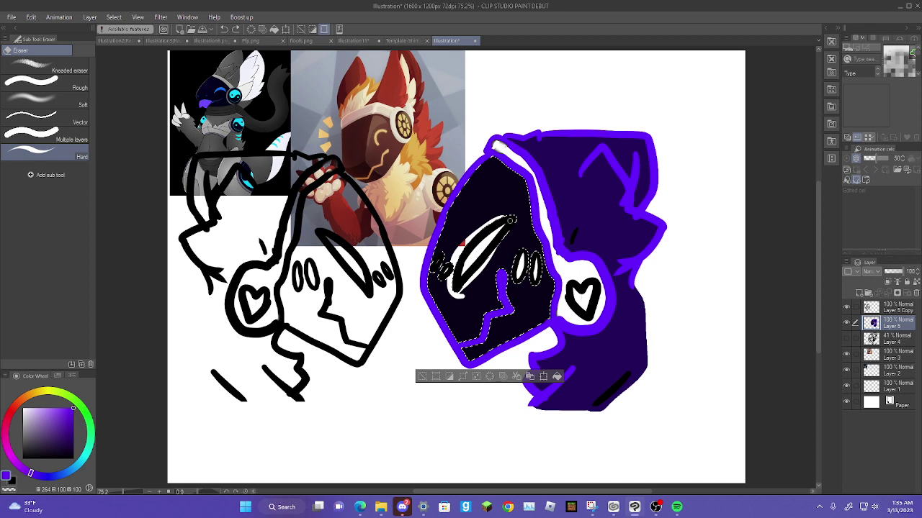
# - Try filling the auto-selected area of the visor with bright purple, and undo the fill
pyautogui.press('w')
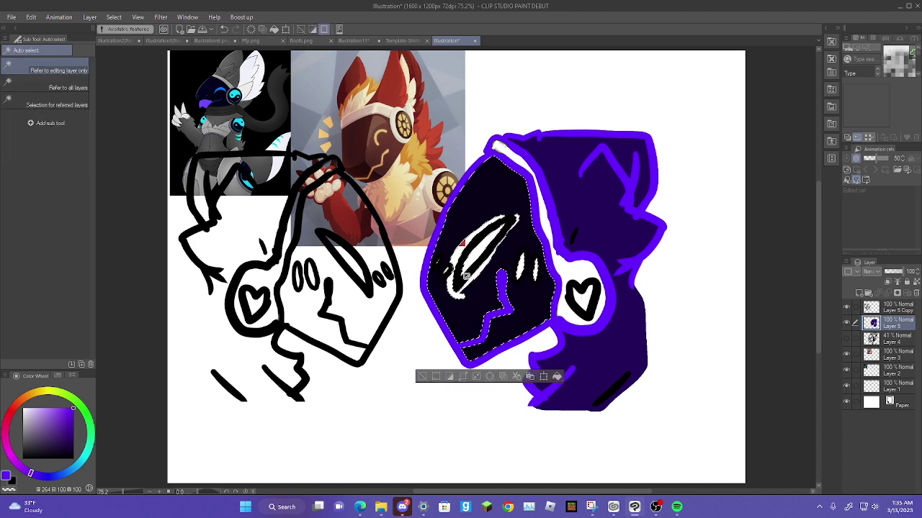
pyautogui.click(483, 364)
pyautogui.click(479, 304)
pyautogui.click(557, 376)
pyautogui.hotkey('ctrl', 'z')
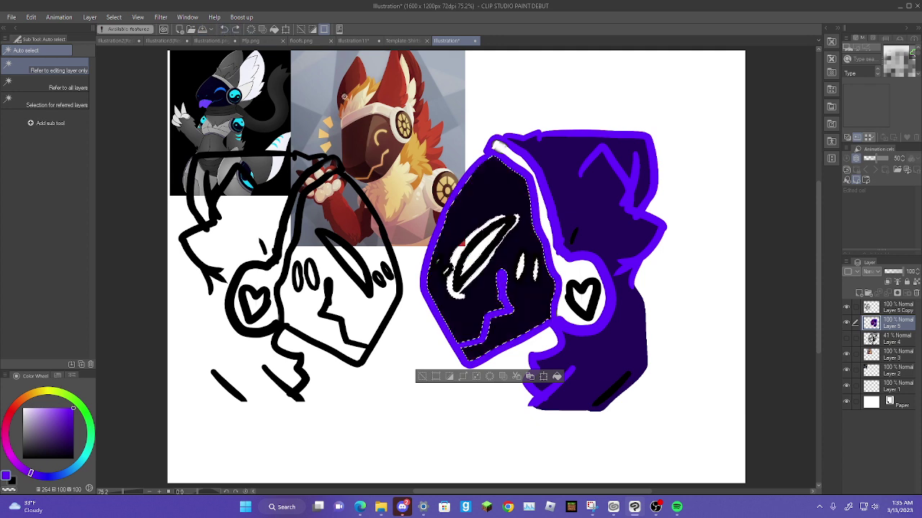
# - Repaint the large eye's outline in bright purple with the Turnip pen, tidy its edge with near-black (262, 100, 9) and deselect
pyautogui.press('p')
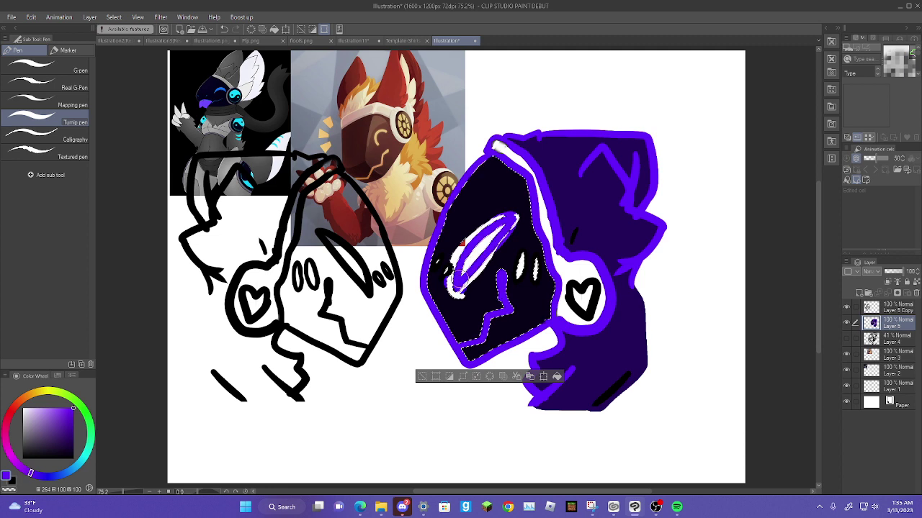
pyautogui.keyDown('alt'); pyautogui.click(497, 203); pyautogui.keyUp('alt')
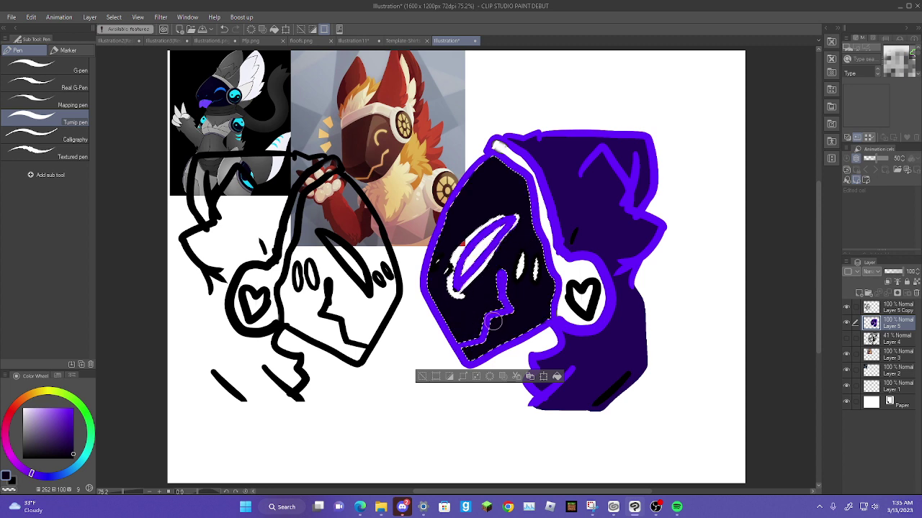
pyautogui.hotkey('ctrl', 'd')
# - Fill the erased gaps around the large eye with the visor's near-black (262, 100, 9) and clear the selection
pyautogui.press('w')
pyautogui.click(460, 294)
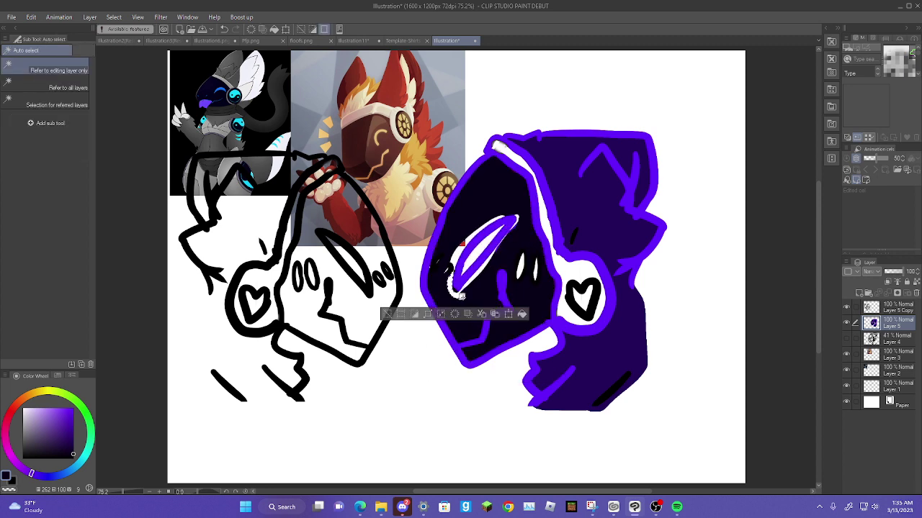
pyautogui.click(521, 314)
pyautogui.click(478, 278)
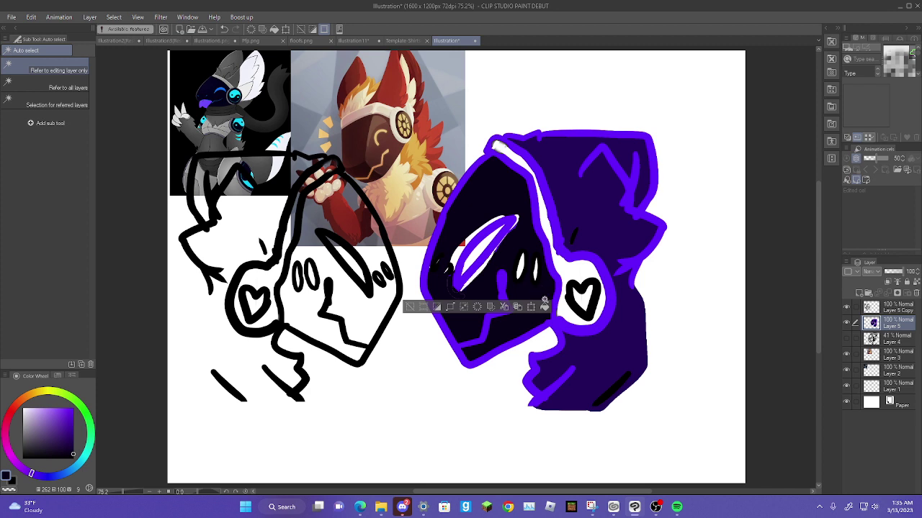
pyautogui.click(544, 305)
pyautogui.click(462, 244)
pyautogui.click(542, 283)
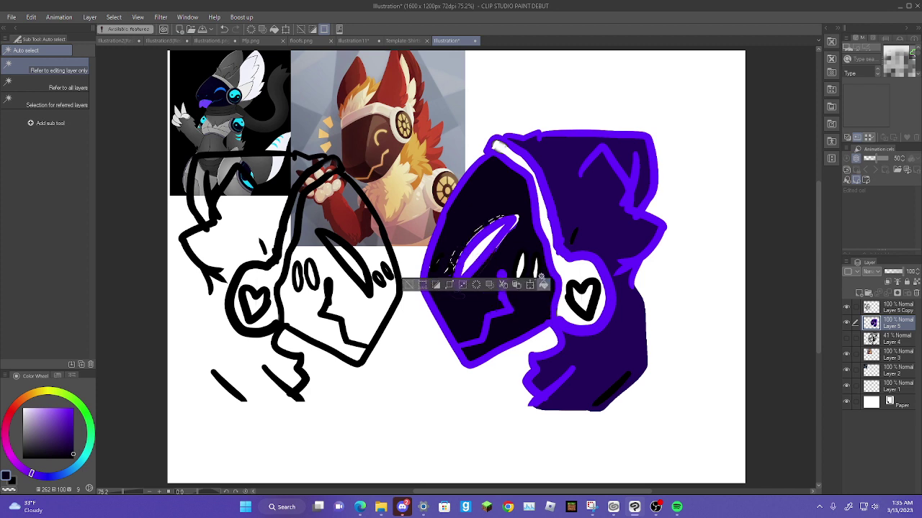
pyautogui.click(516, 223)
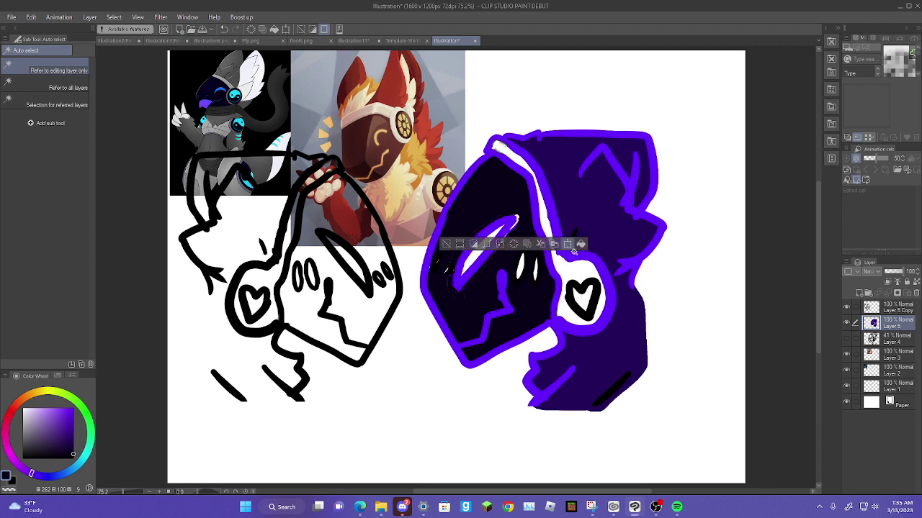
pyautogui.click(446, 245)
# - Sample the bright purple line colour and fill the black heart outline on the ear disc with it
pyautogui.click(543, 216)
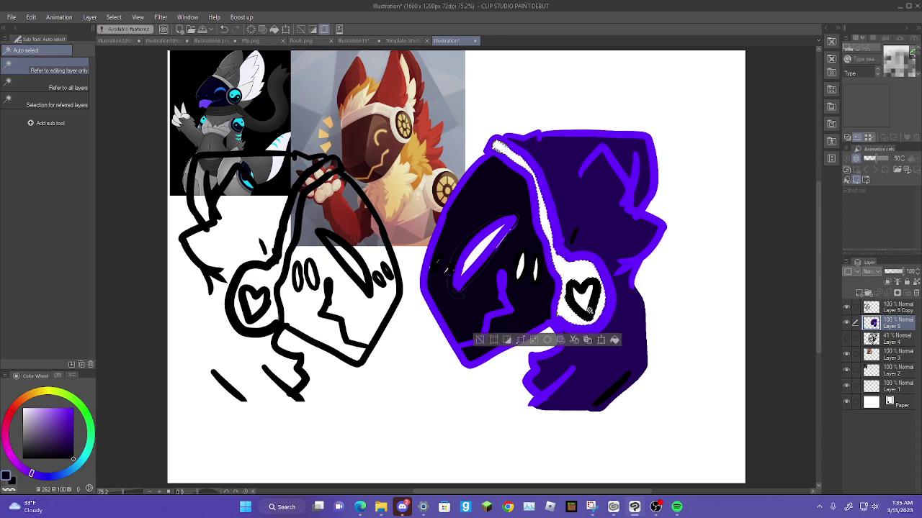
pyautogui.click(603, 286)
pyautogui.click(611, 283)
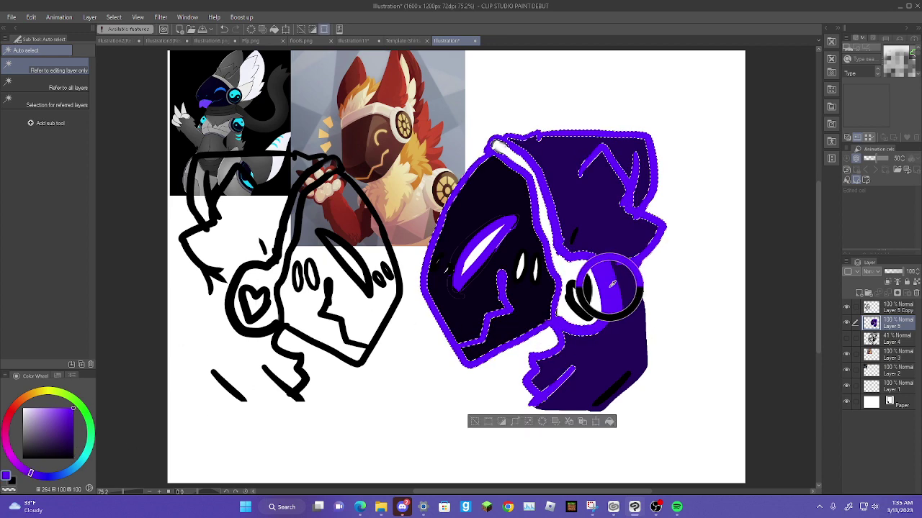
pyautogui.click(592, 303)
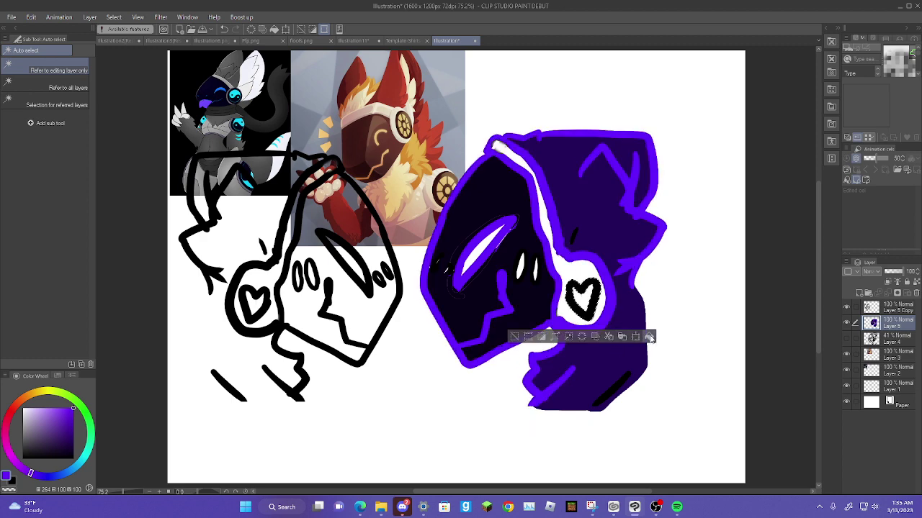
pyautogui.click(648, 336)
# - Fill the white headband and the ear disc around the heart with near-black, and clear the selection
pyautogui.click(602, 309)
pyautogui.moveTo(72, 436); pyautogui.dragTo(90, 459)
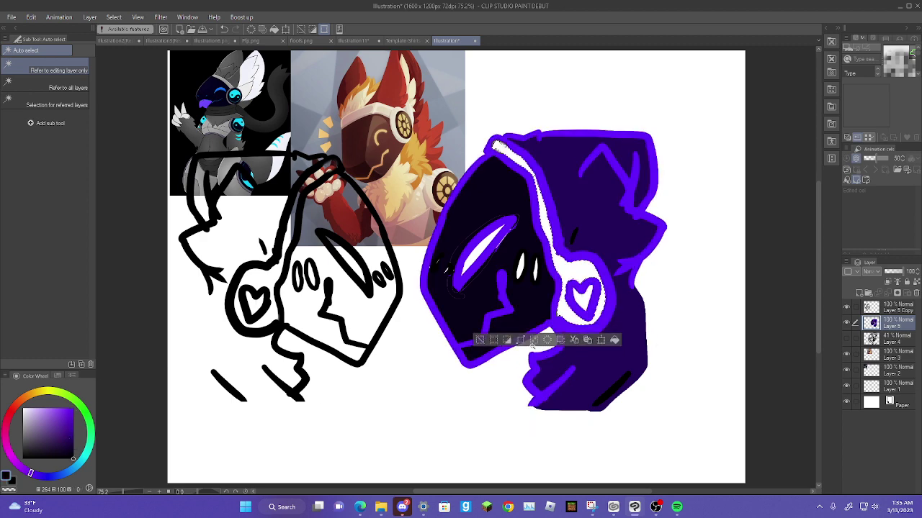
pyautogui.click(486, 340)
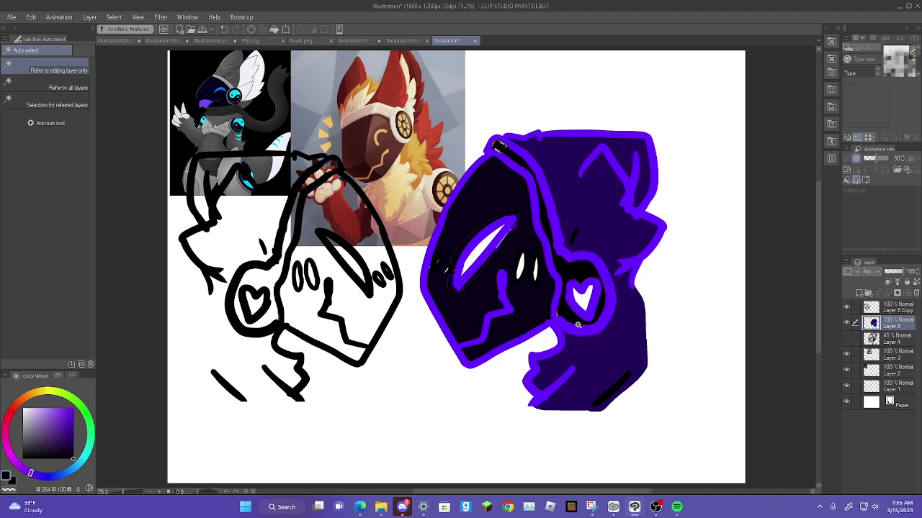
# - Fill the heart's interior with the sampled bright purple and clear the selection
pyautogui.click(585, 298)
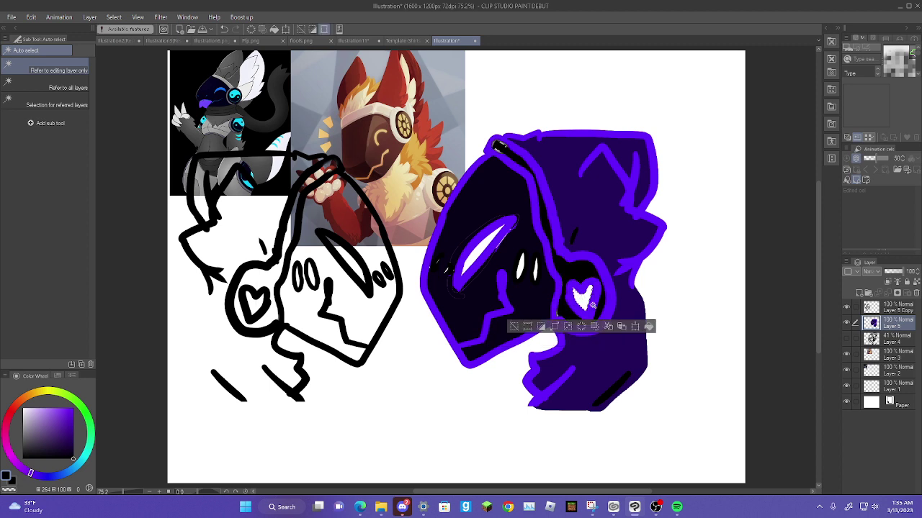
pyautogui.keyDown('alt'); pyautogui.click(610, 317); pyautogui.keyUp('alt')
pyautogui.click(650, 326)
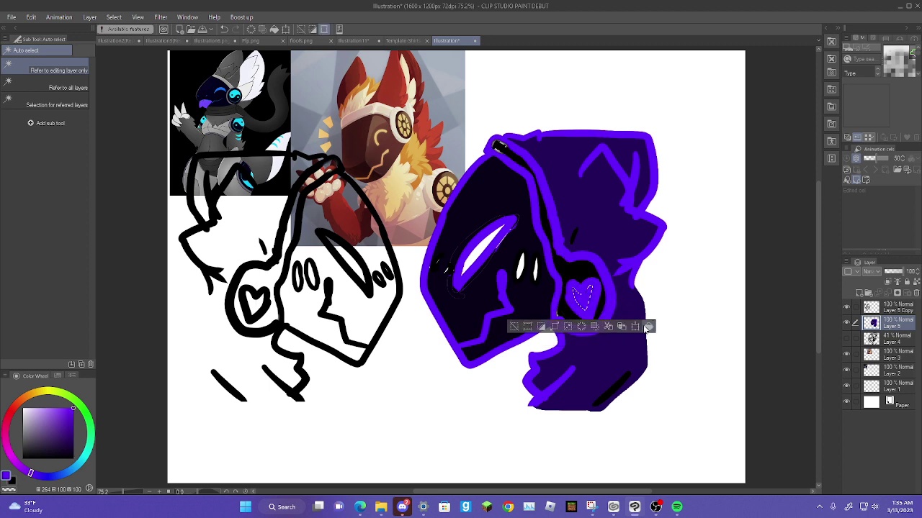
pyautogui.click(514, 326)
# - Fill the white interiors of the right head's large eye and two cheek marks with bright purple
pyautogui.click(484, 248)
pyautogui.click(554, 292)
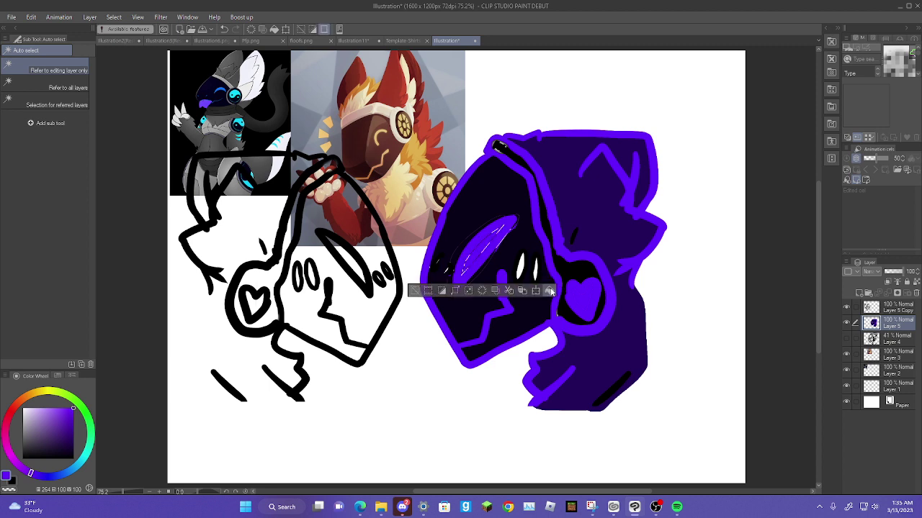
pyautogui.click(416, 293)
pyautogui.click(521, 271)
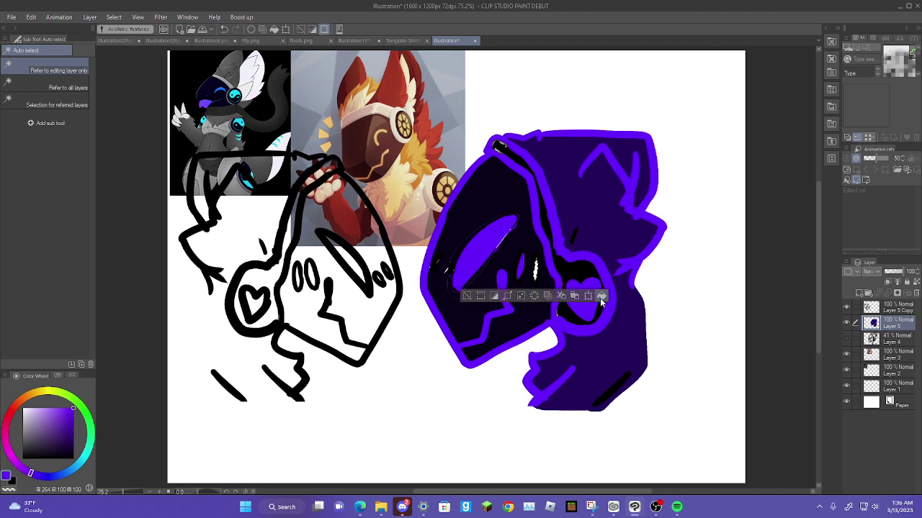
pyautogui.click(602, 297)
# - Recolour the black fur stroke above the right head's ear disc and the black stroke on its lower neck bright purple
pyautogui.click(576, 237)
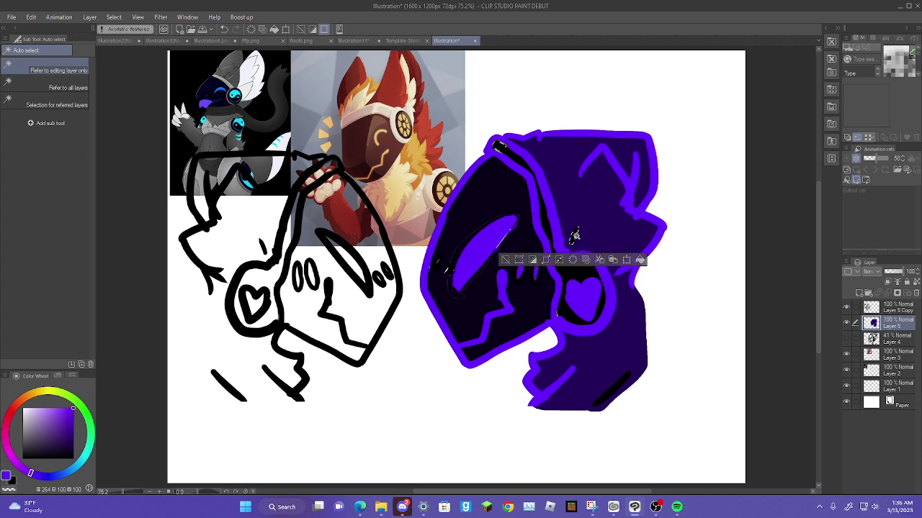
pyautogui.click(639, 261)
pyautogui.click(505, 261)
pyautogui.click(610, 393)
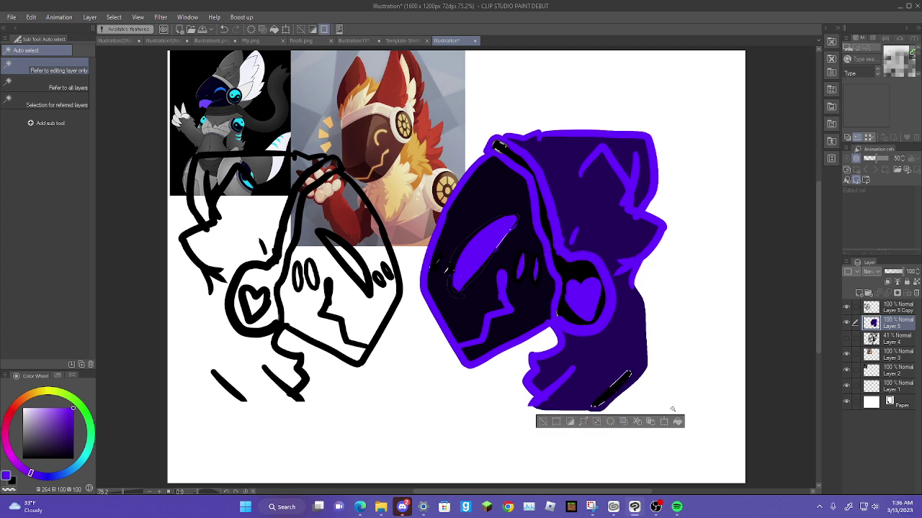
pyautogui.click(677, 422)
pyautogui.click(542, 422)
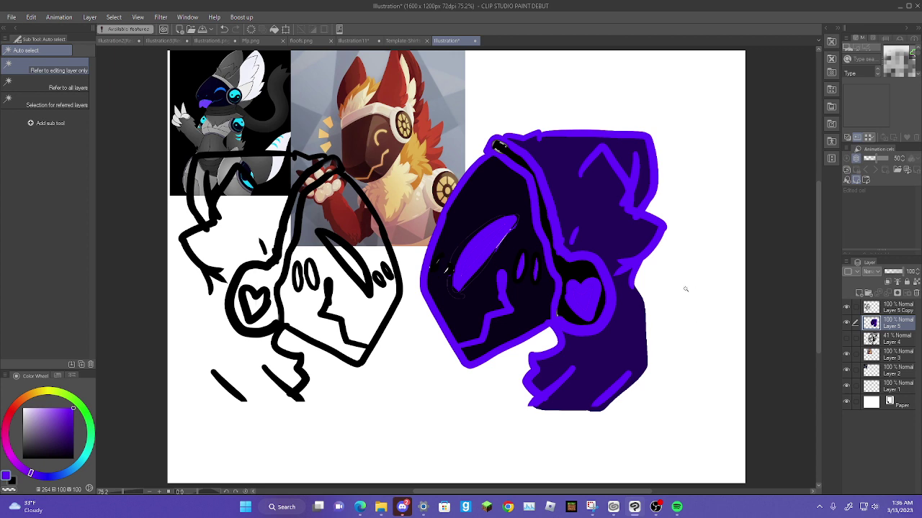
# - Trim and fade the back and lower edges of the right head's neck with the Soft eraser
pyautogui.press('e')
pyautogui.click(43, 105)
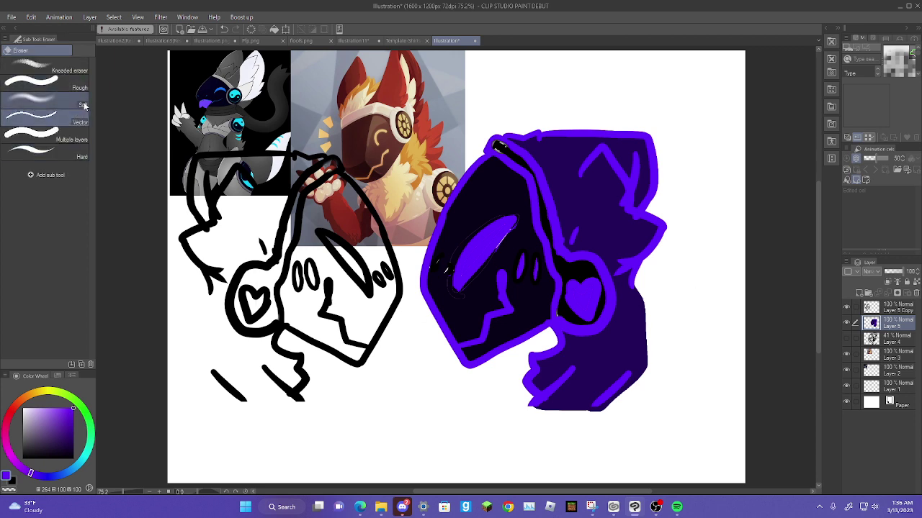
pyautogui.moveTo(640, 367)
pyautogui.mouseDown()
pyautogui.moveTo(646, 299)
pyautogui.moveTo(644, 377)
pyautogui.moveTo(576, 415)
pyautogui.moveTo(532, 408)
pyautogui.moveTo(584, 417)
pyautogui.mouseUp()
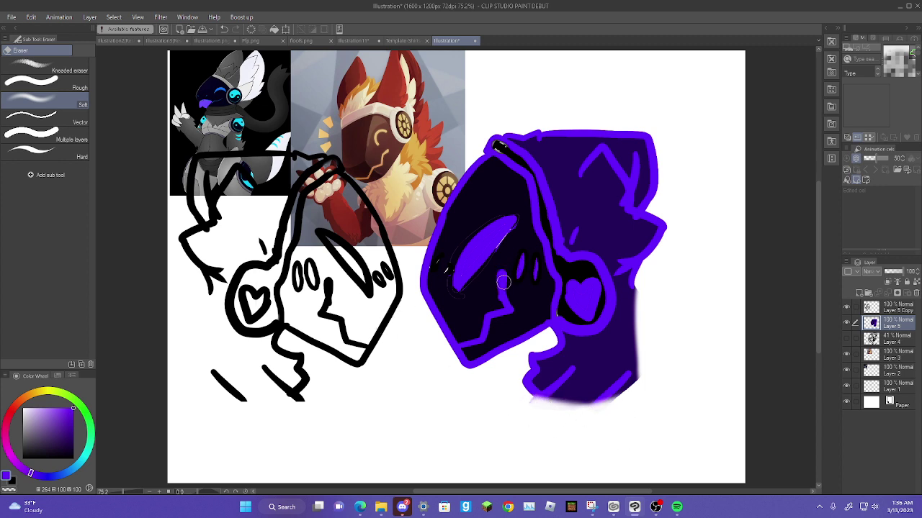
# - On Layer 5 Copy, close the left head's open neck outline with the sampled dark purple (264, 100, 36) and fill its fur with that colour
pyautogui.click(870, 308)
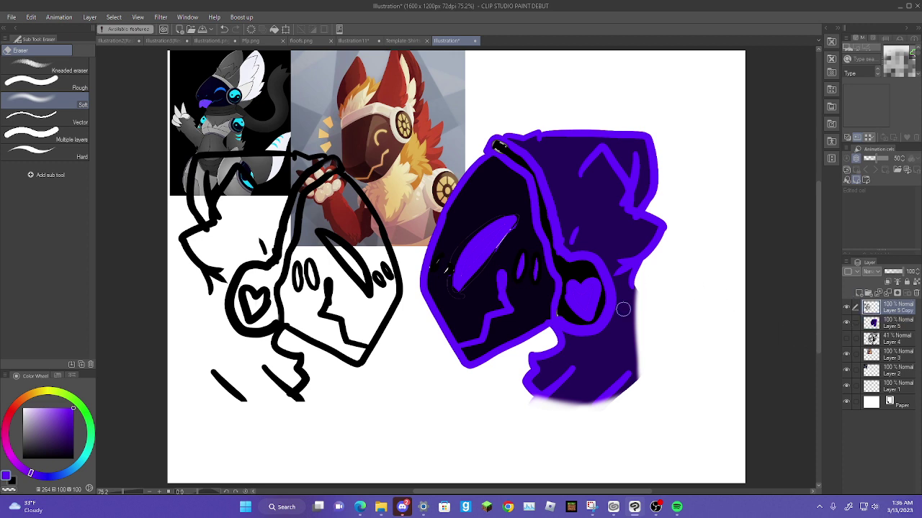
pyautogui.keyDown('alt'); pyautogui.click(615, 353); pyautogui.keyUp('alt')
pyautogui.press('p')
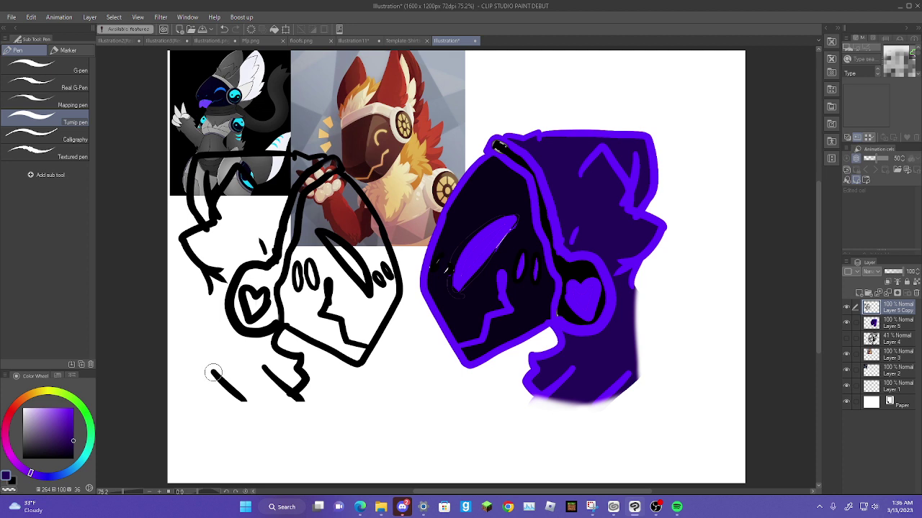
pyautogui.moveTo(214, 373)
pyautogui.mouseDown()
pyautogui.moveTo(202, 313)
pyautogui.moveTo(205, 339)
pyautogui.moveTo(210, 290)
pyautogui.mouseUp()
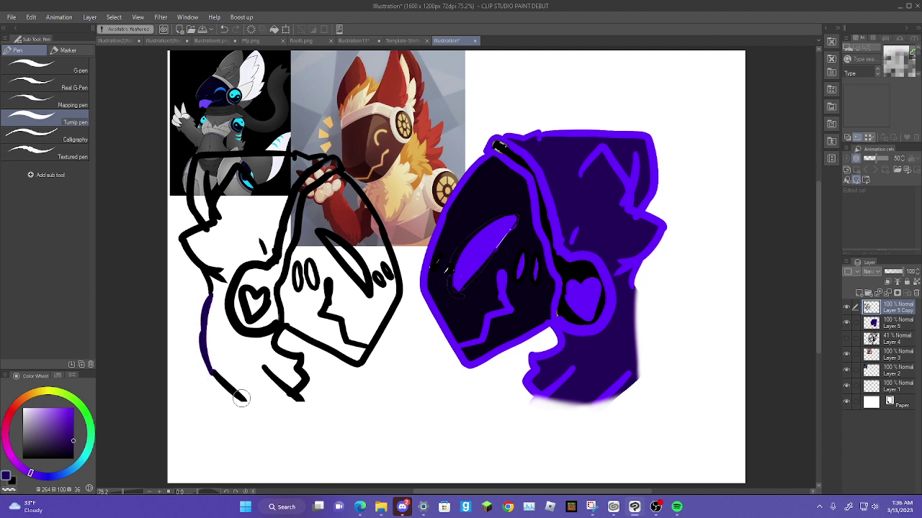
pyautogui.moveTo(242, 399); pyautogui.dragTo(303, 402)
pyautogui.press('g')
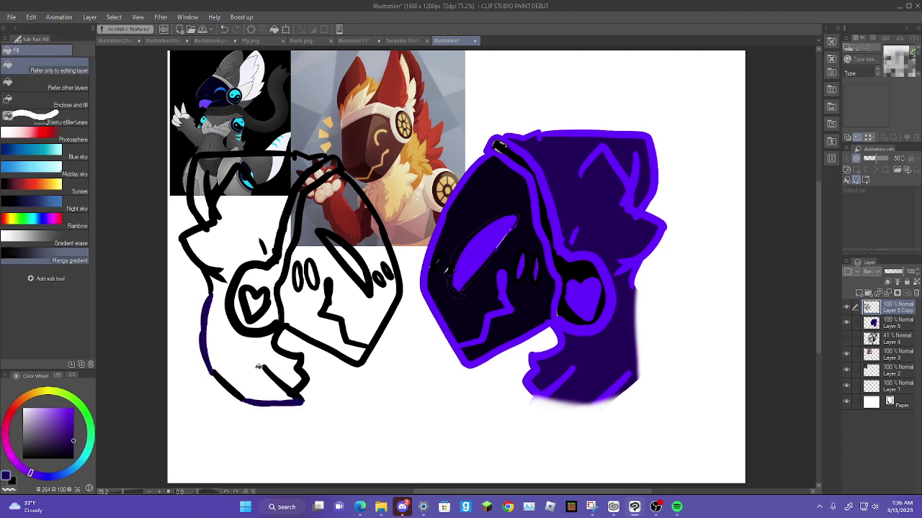
pyautogui.click(259, 366)
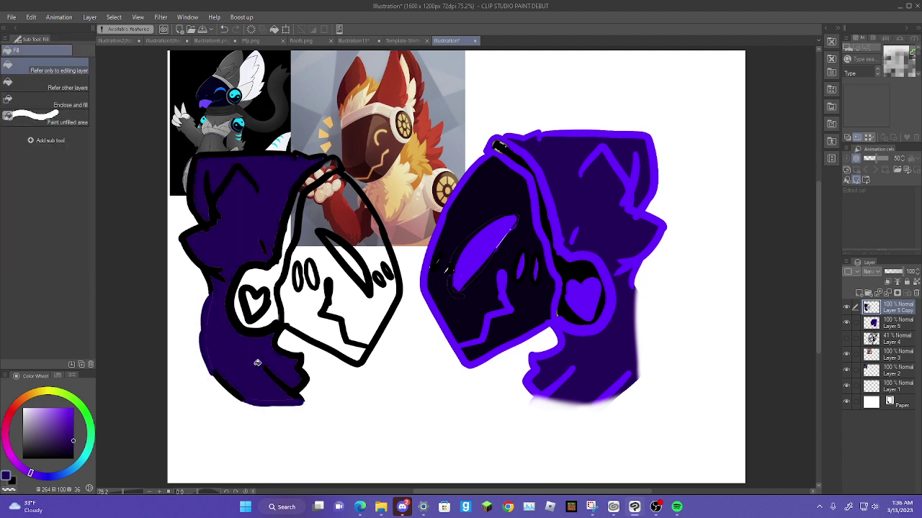
# - Sample the bright purple line colour and fill the left head's black outlines, ear-disc heart outline and heart interior with it
pyautogui.keyDown('alt'); pyautogui.click(546, 271); pyautogui.keyUp('alt')
pyautogui.click(240, 280)
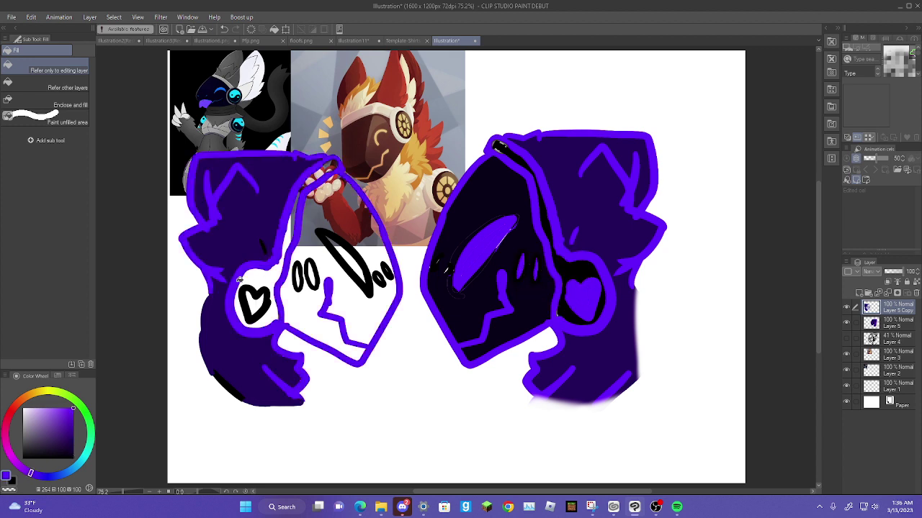
pyautogui.click(264, 290)
pyautogui.click(257, 301)
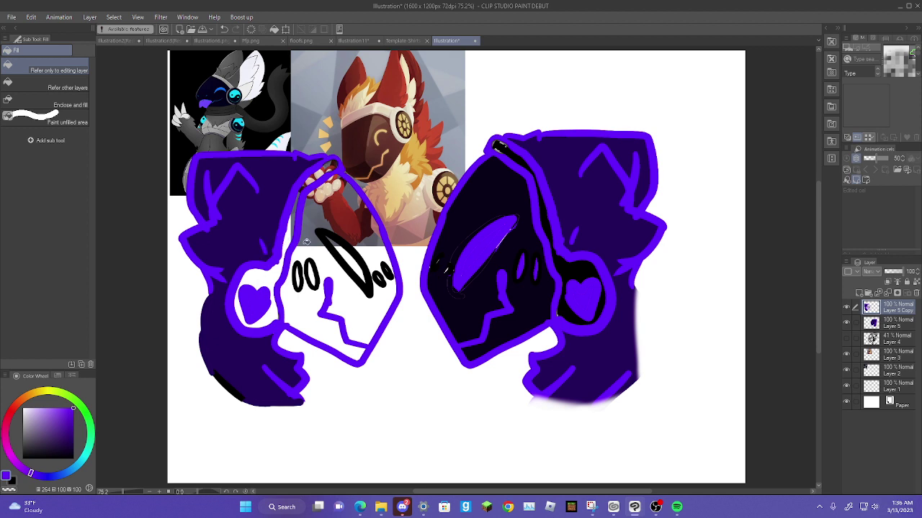
# - Fill the left head's large eye and all of its small oval cheek marks with bright purple
pyautogui.click(334, 249)
pyautogui.click(354, 265)
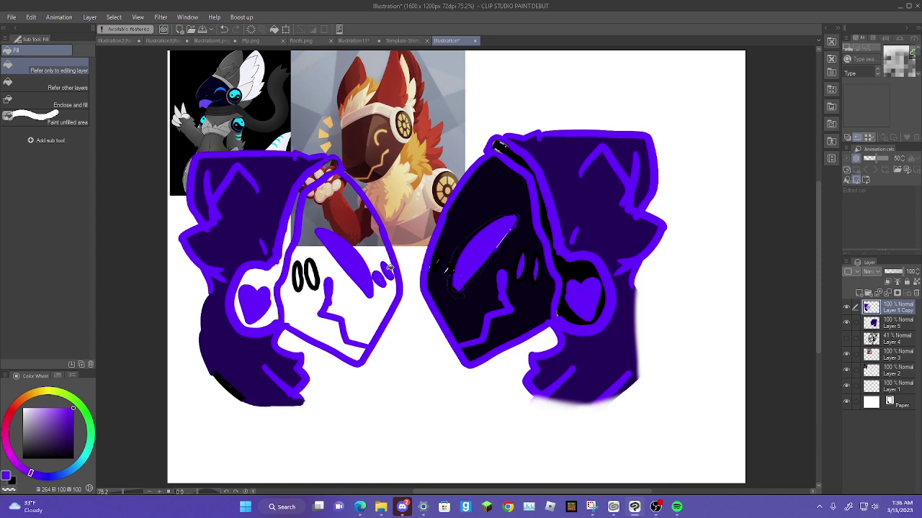
pyautogui.click(314, 266)
pyautogui.click(301, 271)
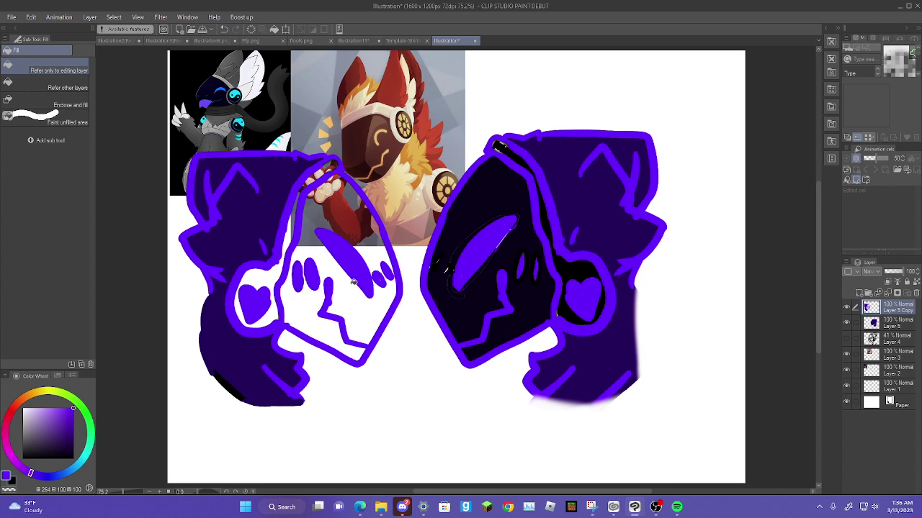
# - Fill the left head's visor with the sampled near-black (262, 100, 9), and its headband and ear disc with light purple (262, 34, 100)
pyautogui.keyDown('alt'); pyautogui.click(489, 208); pyautogui.keyUp('alt')
pyautogui.click(344, 198)
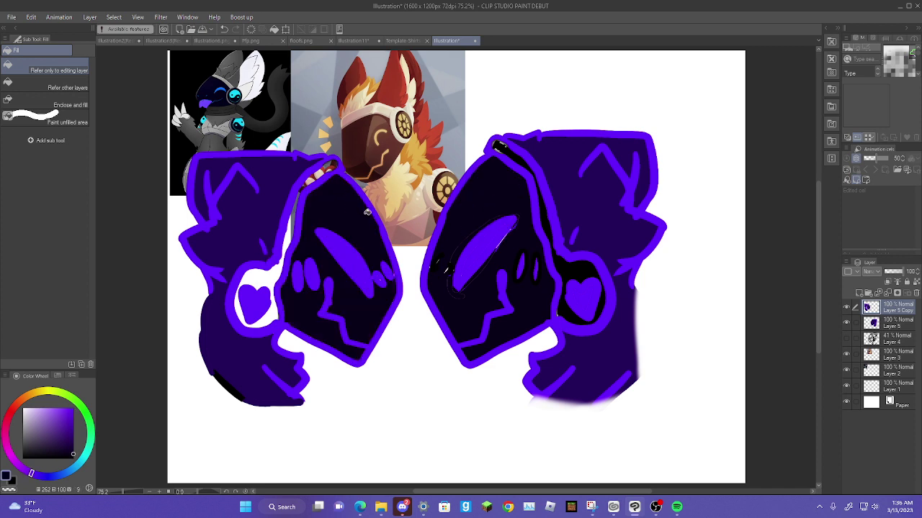
pyautogui.moveTo(71, 411); pyautogui.dragTo(9, 357)
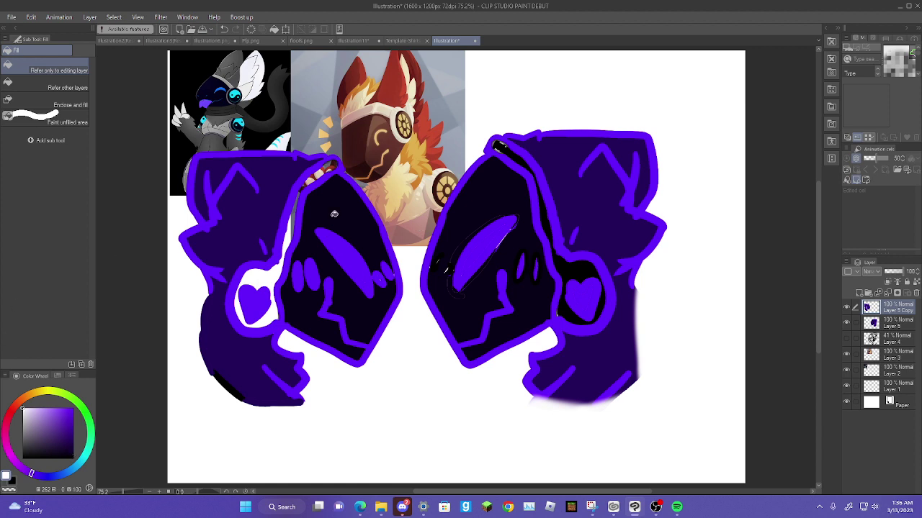
pyautogui.click(275, 278)
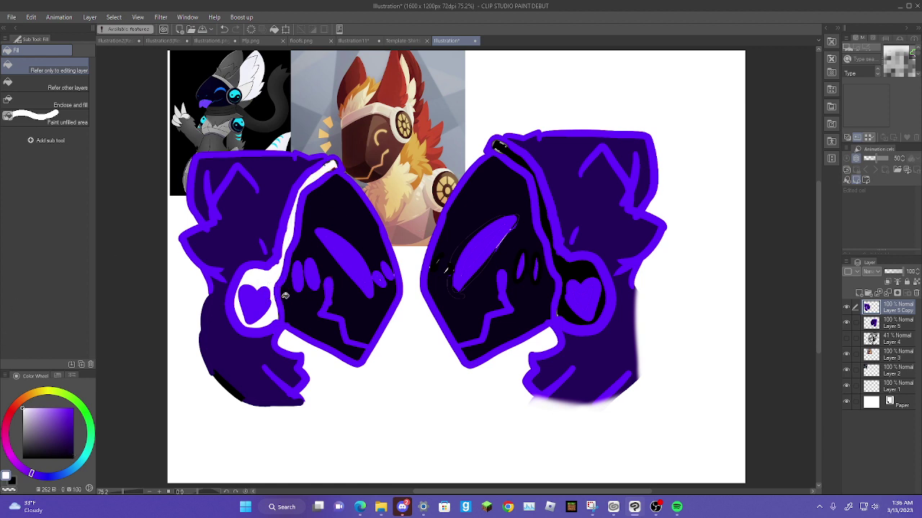
pyautogui.click(40, 406)
pyautogui.click(265, 283)
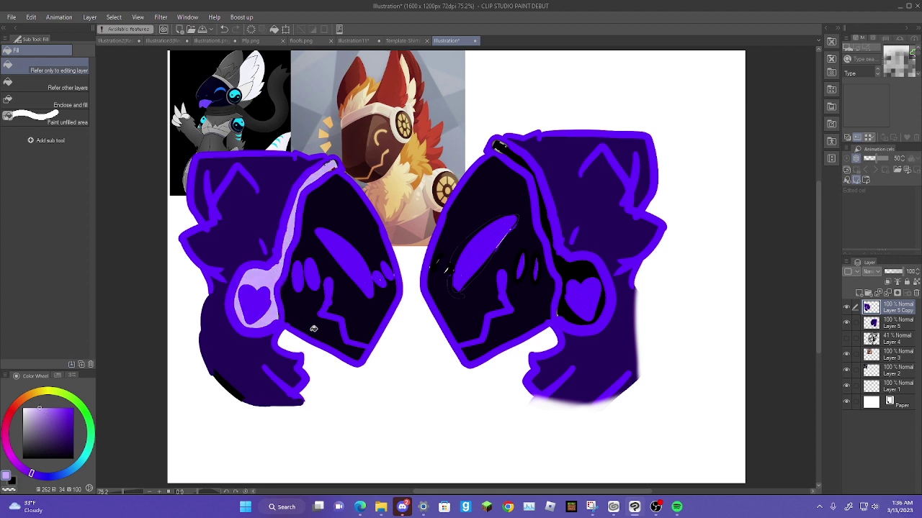
# - Fill the remaining black stroke on the left head's lower neck with the sampled bright purple
pyautogui.moveTo(243, 386); pyautogui.dragTo(254, 371)
pyautogui.keyDown('alt'); pyautogui.click(291, 373); pyautogui.keyUp('alt')
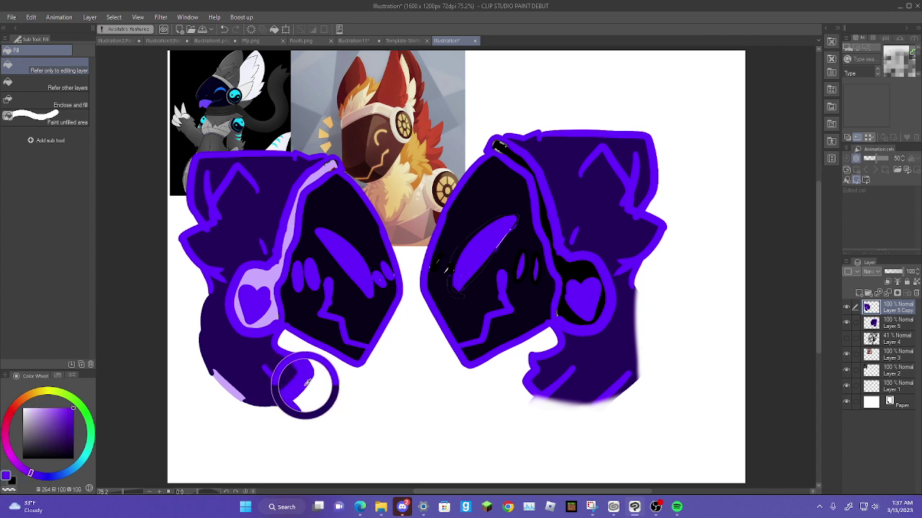
pyautogui.click(233, 388)
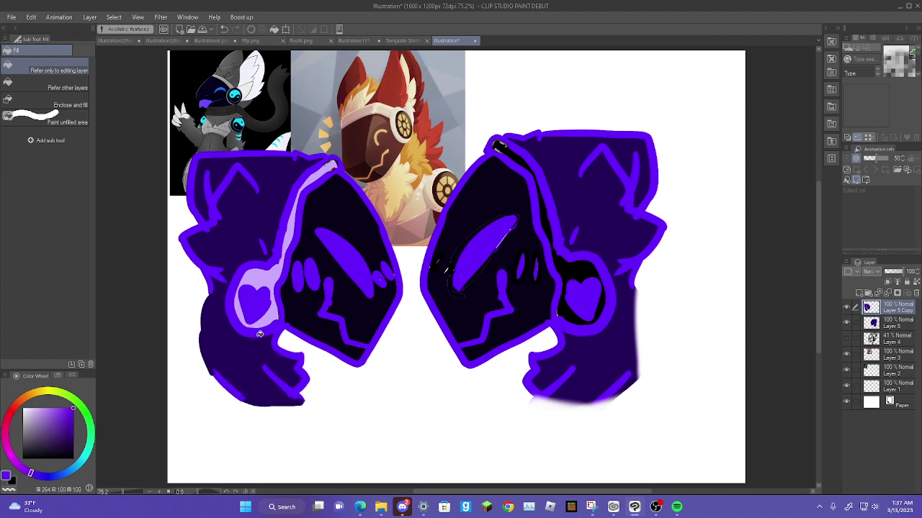
# - Soften and trim the back and lower edges of the left head's neck with the eraser
pyautogui.press('e')
pyautogui.moveTo(191, 353)
pyautogui.mouseDown()
pyautogui.moveTo(208, 372)
pyautogui.moveTo(195, 304)
pyautogui.moveTo(210, 372)
pyautogui.moveTo(199, 299)
pyautogui.moveTo(205, 344)
pyautogui.moveTo(205, 294)
pyautogui.moveTo(225, 343)
pyautogui.mouseUp()
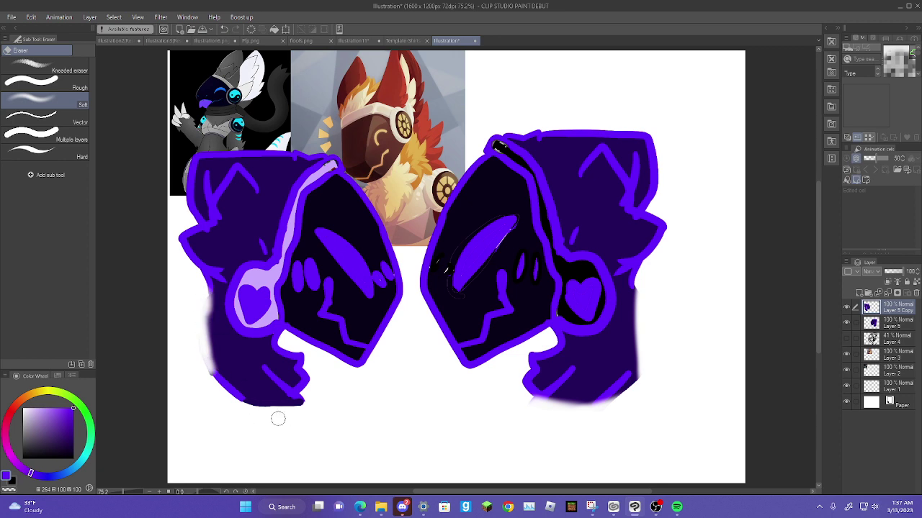
pyautogui.moveTo(278, 418)
pyautogui.mouseDown()
pyautogui.moveTo(235, 418)
pyautogui.moveTo(339, 397)
pyautogui.moveTo(310, 400)
pyautogui.mouseUp()
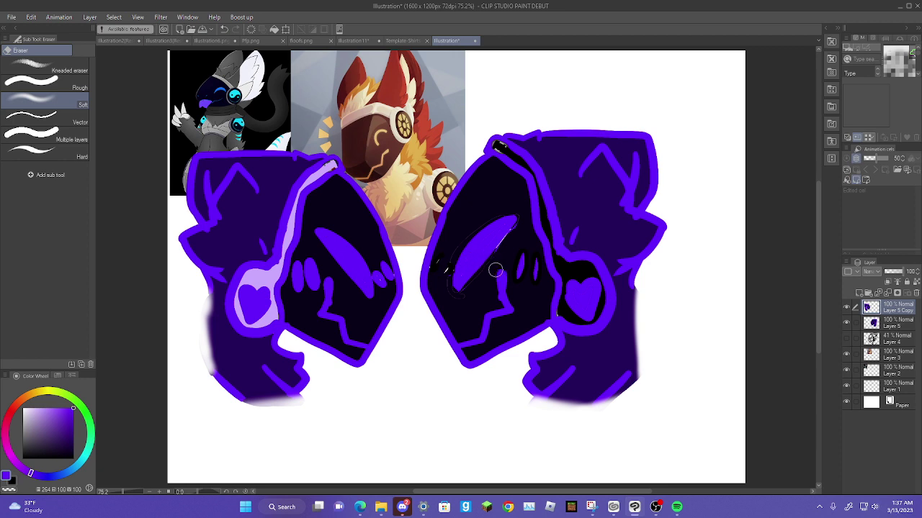
# - Paint over the small oval marks on both sides of the right head's visor in bright purple with the Turnip pen
pyautogui.press('p')
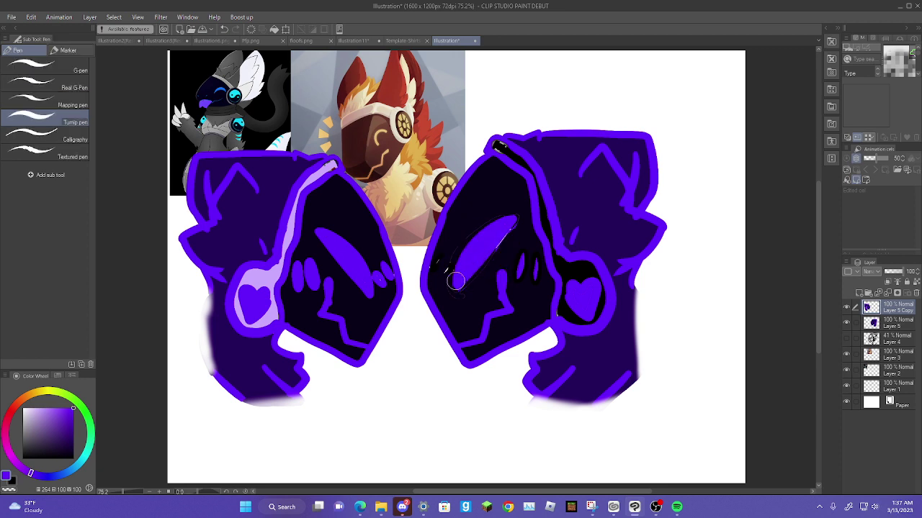
pyautogui.moveTo(433, 265)
pyautogui.mouseDown()
pyautogui.moveTo(439, 257)
pyautogui.moveTo(440, 275)
pyautogui.mouseUp()
pyautogui.moveTo(518, 275)
pyautogui.mouseDown()
pyautogui.moveTo(525, 260)
pyautogui.moveTo(522, 274)
pyautogui.moveTo(537, 265)
pyautogui.moveTo(535, 276)
pyautogui.moveTo(582, 241)
pyautogui.moveTo(585, 261)
pyautogui.mouseUp()
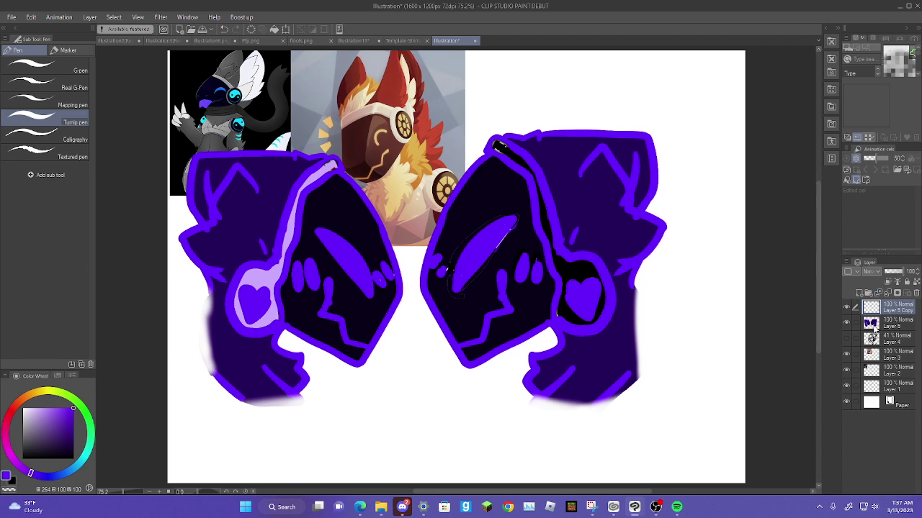
# - Scale down both heads on Layer 5 and place them in the canvas's upper-right area beside the reference images
pyautogui.click(874, 325)
pyautogui.click(286, 30)
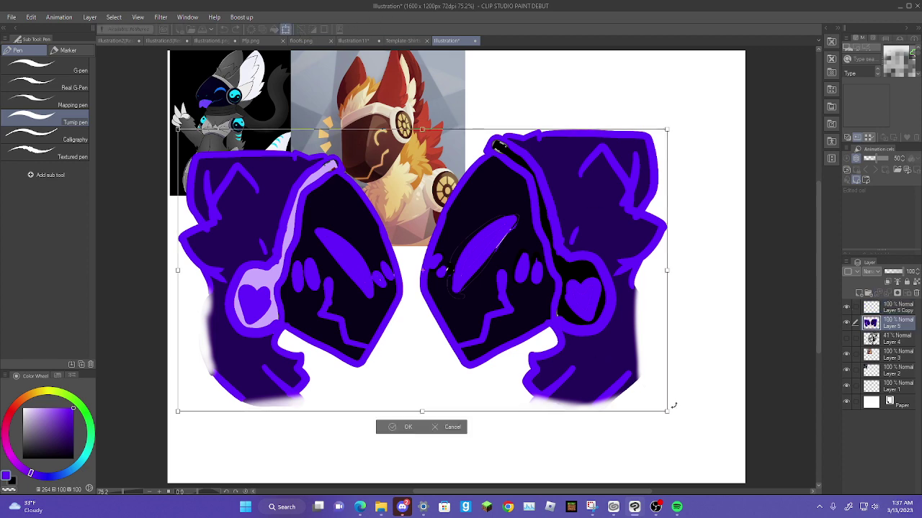
pyautogui.moveTo(668, 411); pyautogui.dragTo(362, 241)
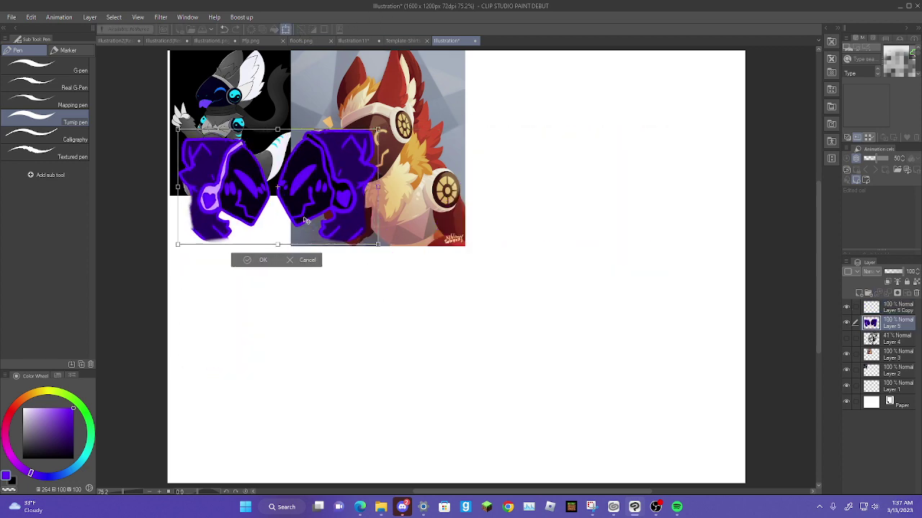
pyautogui.moveTo(287, 216); pyautogui.dragTo(596, 189)
pyautogui.moveTo(668, 214); pyautogui.dragTo(635, 198)
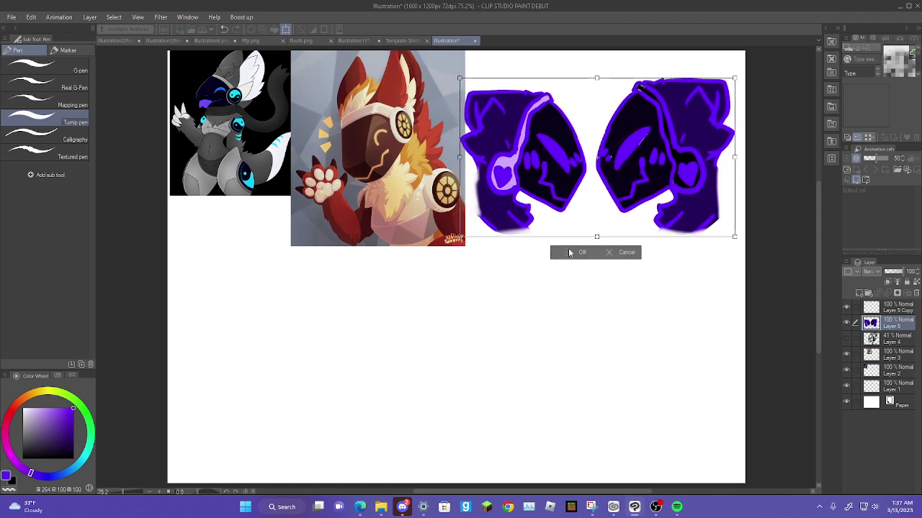
pyautogui.click(579, 252)
# - On Layer 5 Copy, draw a large curved head-and-neck outline with a jagged lower edge in thick black strokes
pyautogui.click(866, 310)
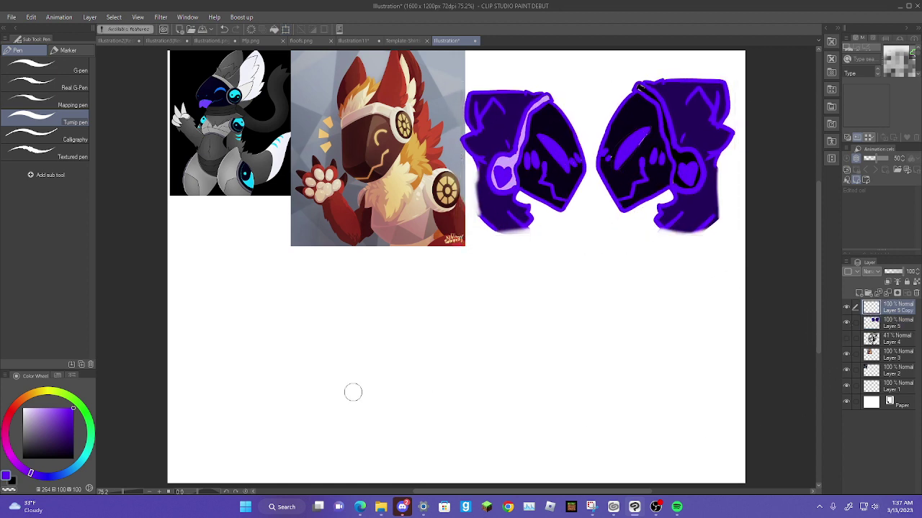
pyautogui.click(72, 458)
pyautogui.moveTo(286, 397)
pyautogui.mouseDown()
pyautogui.moveTo(274, 235)
pyautogui.moveTo(288, 172)
pyautogui.moveTo(498, 79)
pyautogui.moveTo(476, 167)
pyautogui.moveTo(395, 208)
pyautogui.mouseUp()
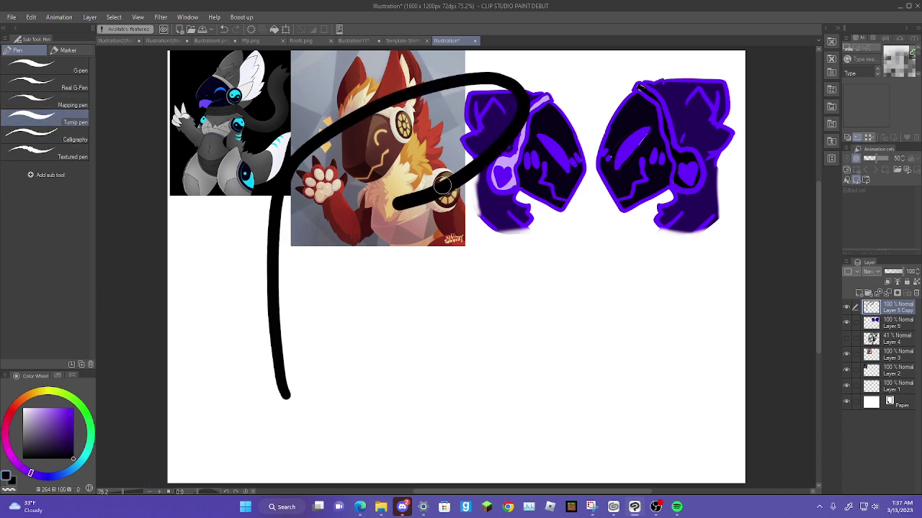
pyautogui.moveTo(455, 178); pyautogui.dragTo(524, 363)
pyautogui.moveTo(442, 135); pyautogui.dragTo(485, 158)
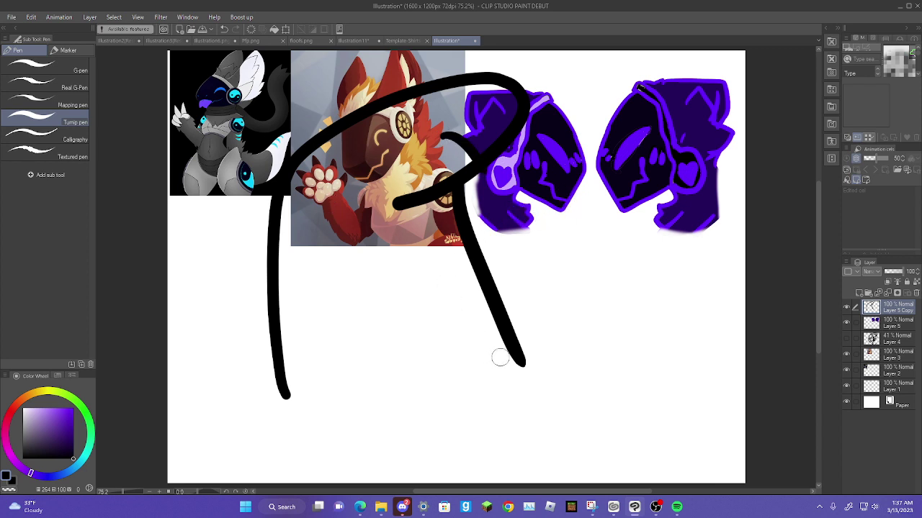
pyautogui.moveTo(519, 357)
pyautogui.mouseDown()
pyautogui.moveTo(517, 388)
pyautogui.moveTo(476, 426)
pyautogui.moveTo(373, 441)
pyautogui.moveTo(331, 428)
pyautogui.moveTo(312, 439)
pyautogui.moveTo(281, 352)
pyautogui.mouseUp()
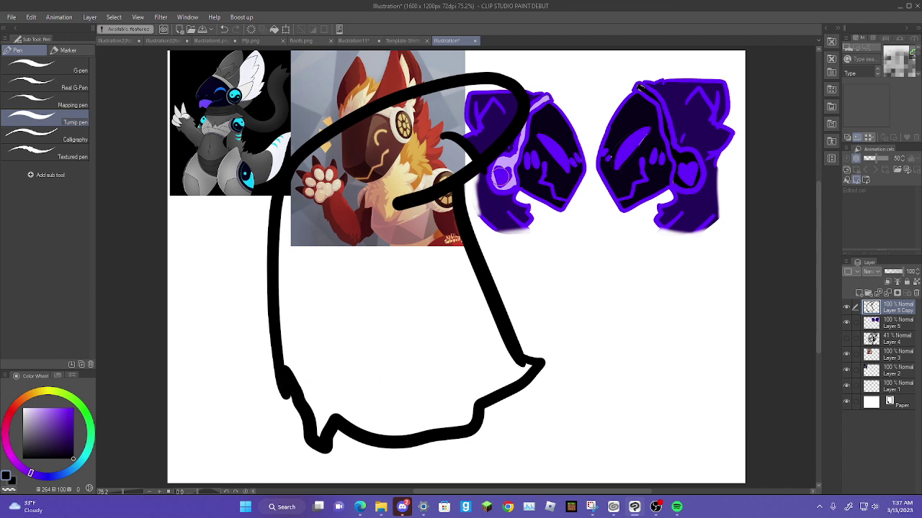
# - Sample the dark purple fur colour (264, 100, 36) from the small head and fill the large outlined shape with it
pyautogui.keyDown('alt'); pyautogui.click(497, 203); pyautogui.keyUp('alt')
pyautogui.press('g')
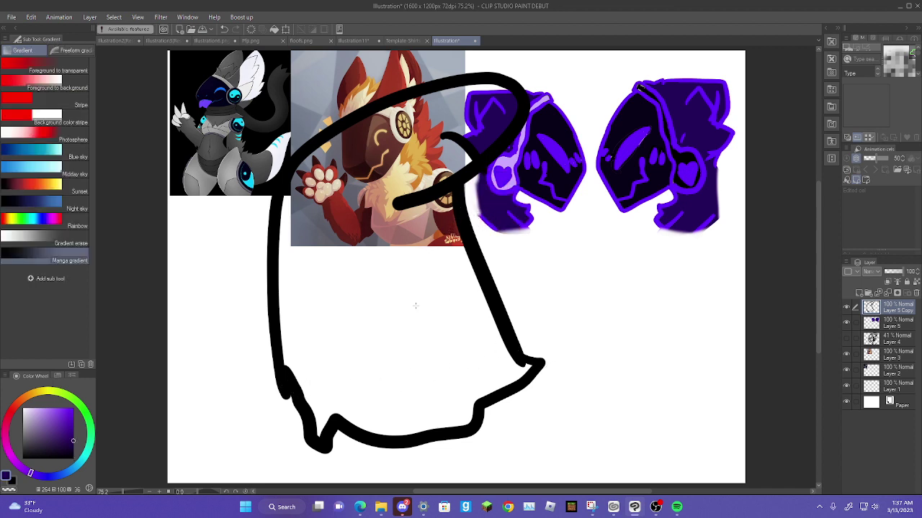
pyautogui.press('g')
pyautogui.click(437, 303)
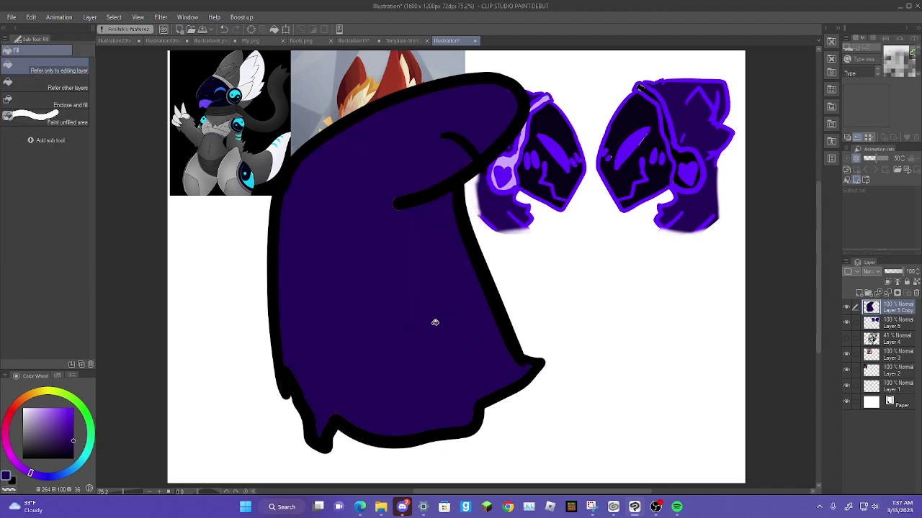
# - Sample the outline black and draw short strokes extending downward from both lower corners of the large shape with the Turnip pen
pyautogui.press('w')
pyautogui.press('p')
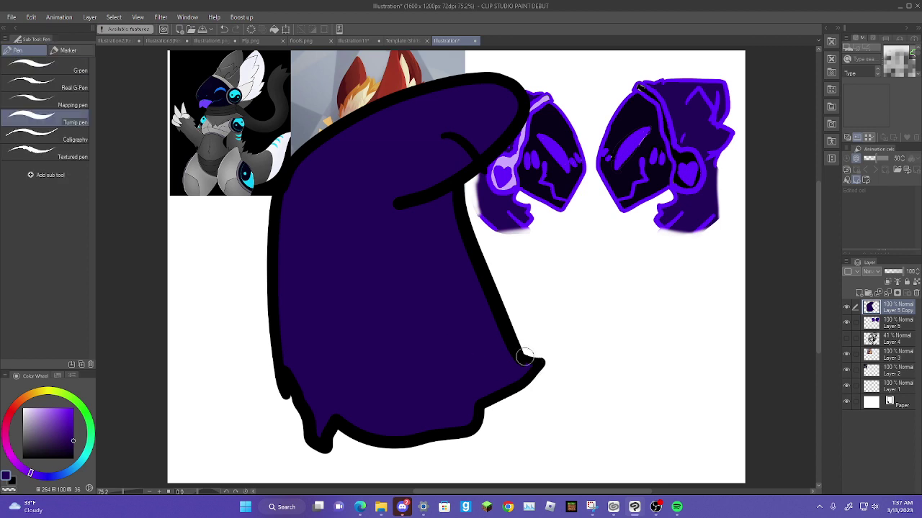
pyautogui.moveTo(529, 382); pyautogui.dragTo(592, 423)
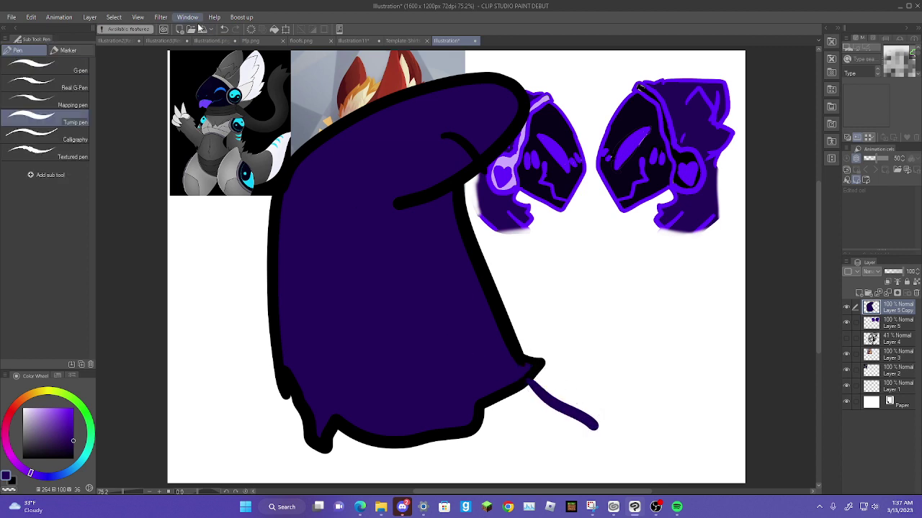
pyautogui.hotkey('ctrl', 'z')
pyautogui.keyDown('alt'); pyautogui.click(455, 219); pyautogui.keyUp('alt')
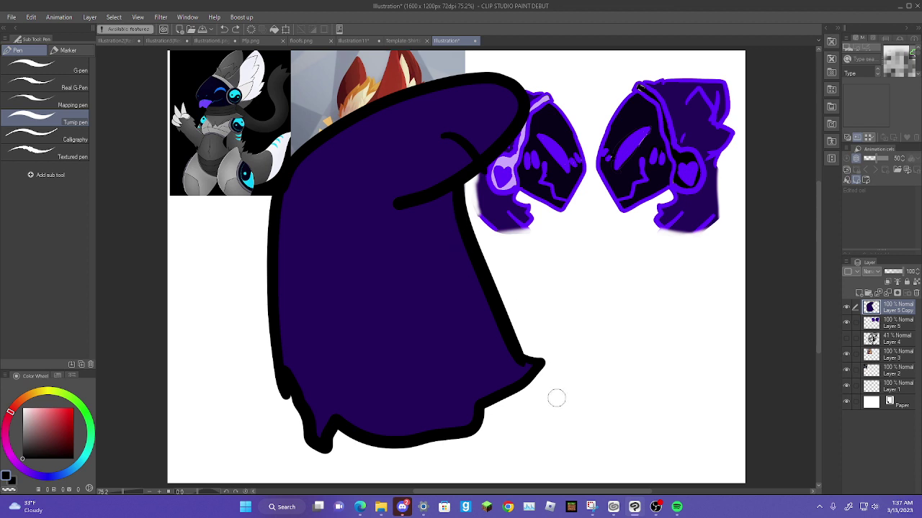
pyautogui.moveTo(541, 372); pyautogui.dragTo(587, 428)
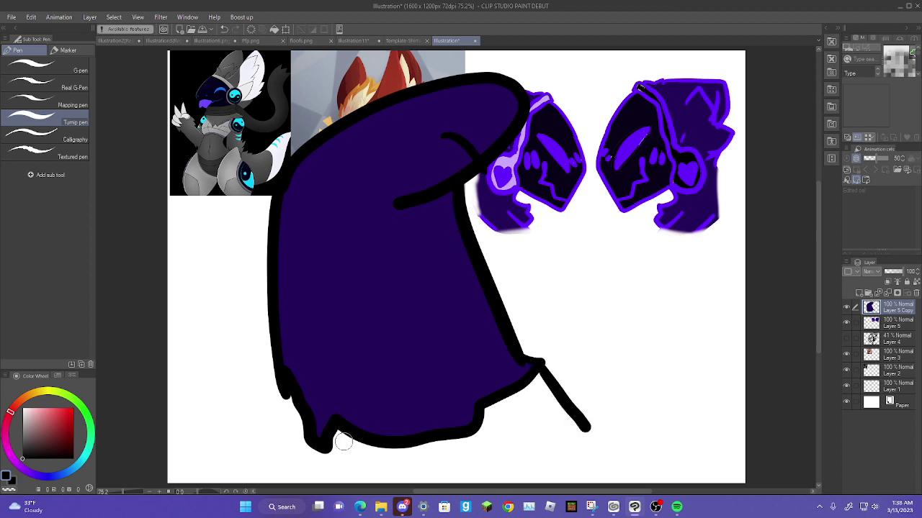
pyautogui.moveTo(288, 400)
pyautogui.mouseDown()
pyautogui.moveTo(331, 463)
pyautogui.moveTo(356, 481)
pyautogui.mouseUp()
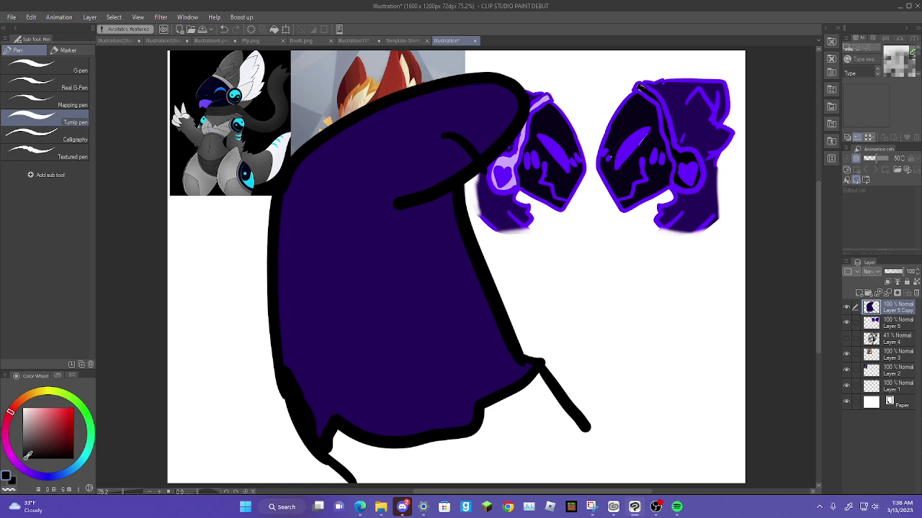
pyautogui.moveTo(352, 479)
pyautogui.mouseDown()
pyautogui.moveTo(453, 433)
pyautogui.moveTo(536, 413)
pyautogui.moveTo(550, 396)
pyautogui.mouseUp()
pyautogui.click(224, 29)
# - Shift the shape up and to the right, and join the two corner strokes with a black line to enclose a band
pyautogui.click(286, 29)
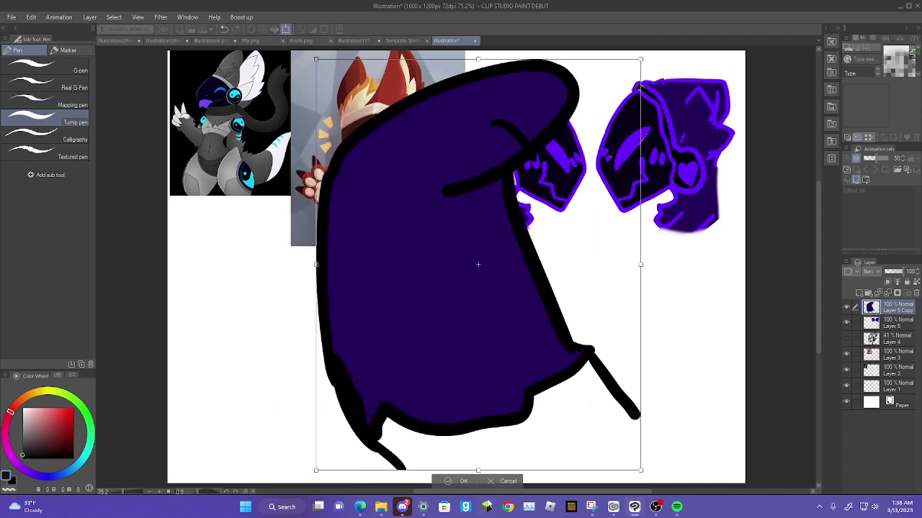
pyautogui.click(450, 481)
pyautogui.moveTo(398, 469)
pyautogui.mouseDown()
pyautogui.moveTo(463, 442)
pyautogui.moveTo(634, 417)
pyautogui.mouseUp()
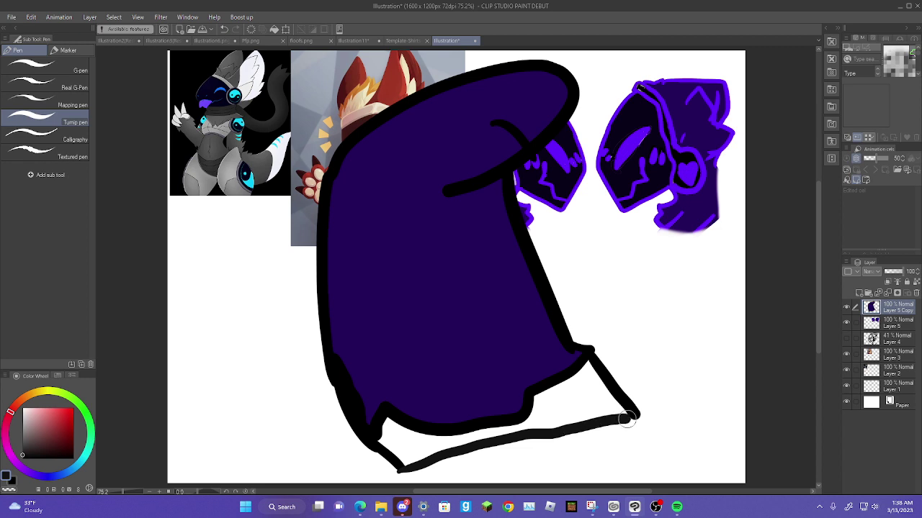
# - Fill the band beneath the jagged edge, and recolour it and the whole outline bright purple (264, 100, 100) sampled from the small head
pyautogui.press('g')
pyautogui.press('g')
pyautogui.click(567, 401)
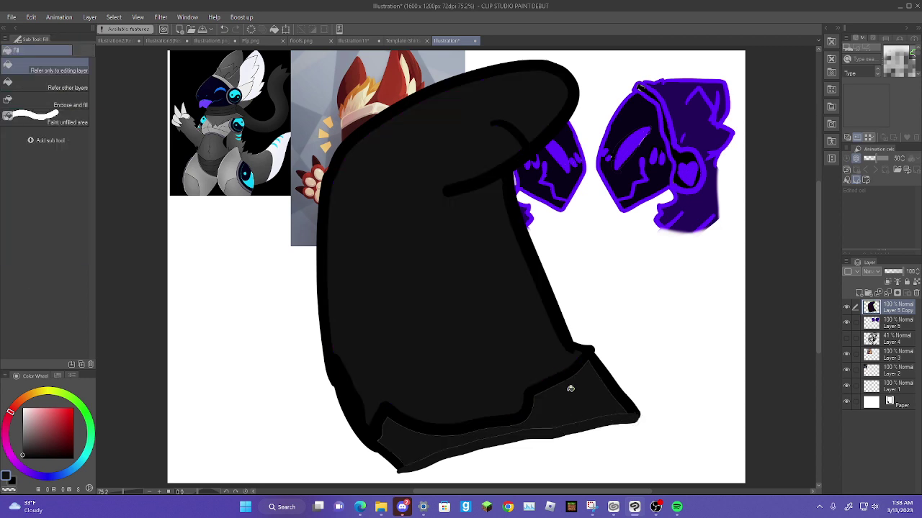
pyautogui.click(224, 29)
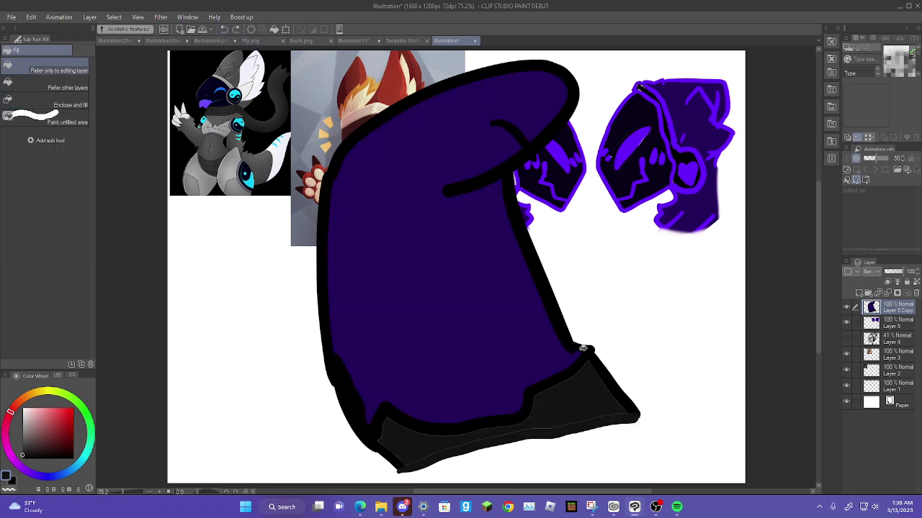
pyautogui.click(589, 393)
pyautogui.click(224, 29)
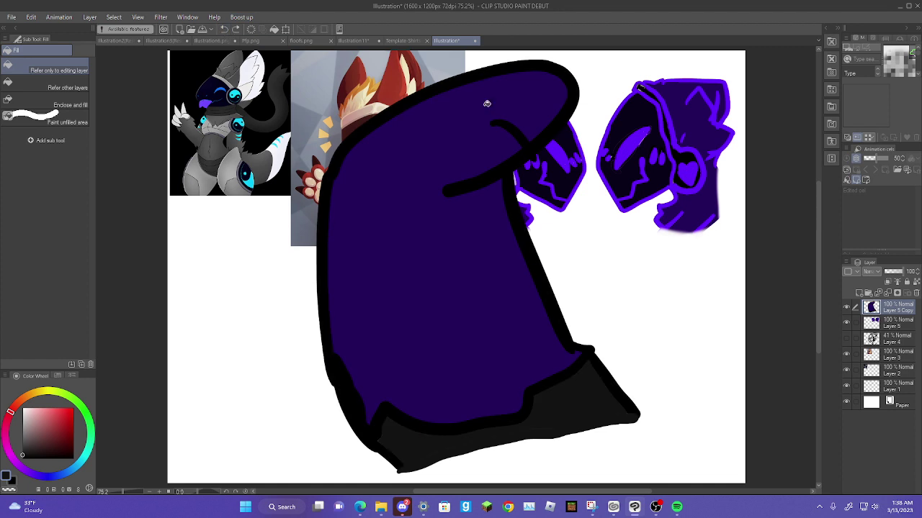
pyautogui.keyDown('alt'); pyautogui.click(596, 171); pyautogui.keyUp('alt')
pyautogui.click(543, 142)
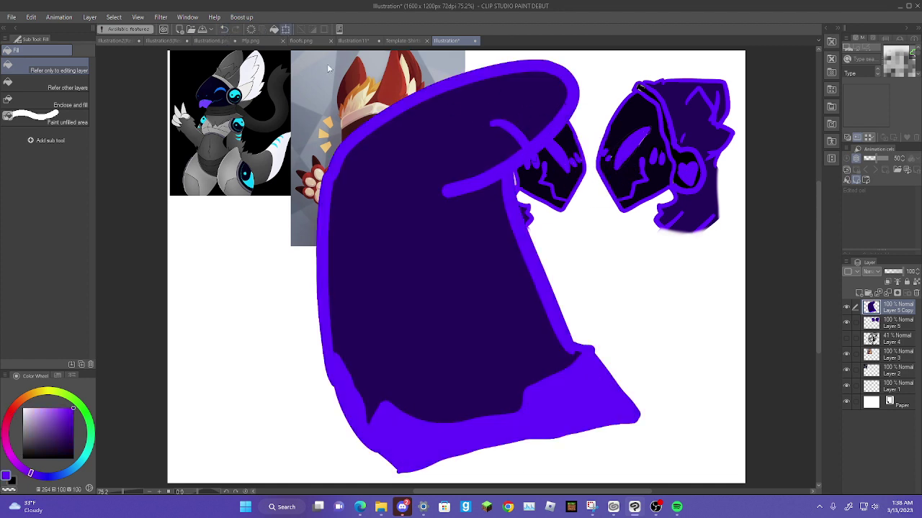
# - Scale down the shape on Layer 5 Copy and place it beneath the reference images near the canvas's left side
pyautogui.click(285, 29)
pyautogui.moveTo(642, 475)
pyautogui.mouseDown()
pyautogui.moveTo(568, 405)
pyautogui.moveTo(432, 216)
pyautogui.moveTo(284, 148)
pyautogui.moveTo(343, 140)
pyautogui.moveTo(342, 337)
pyautogui.moveTo(246, 343)
pyautogui.mouseUp()
pyautogui.click(259, 335)
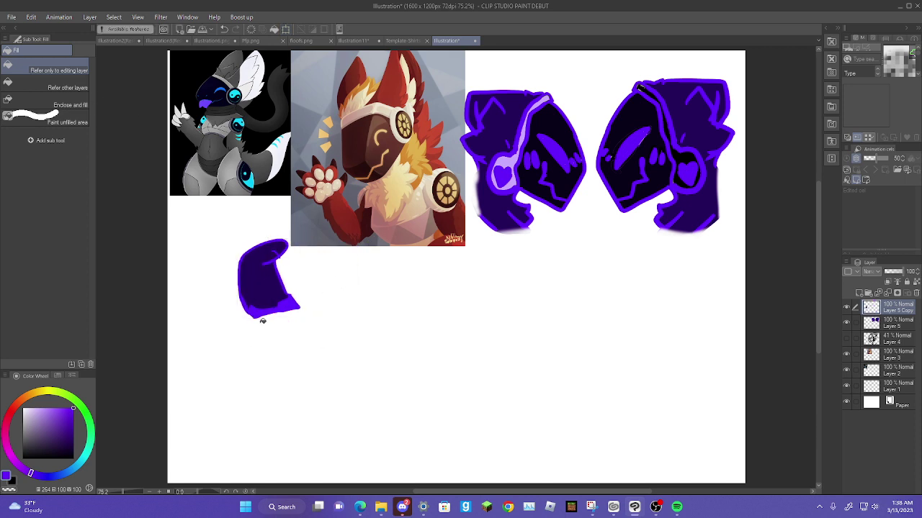
# - Duplicate the small shape by copy and paste, mirror the copy horizontally and place it to the right of the original
pyautogui.click(31, 17)
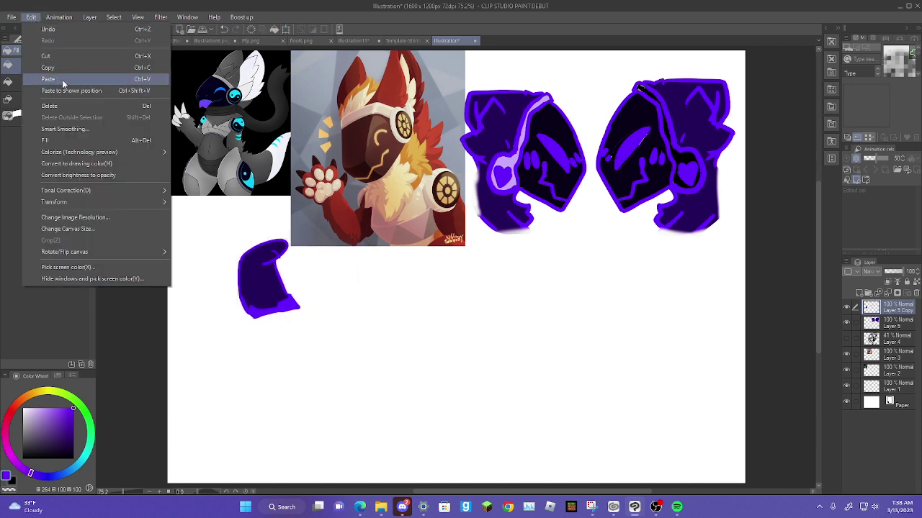
pyautogui.click(62, 69)
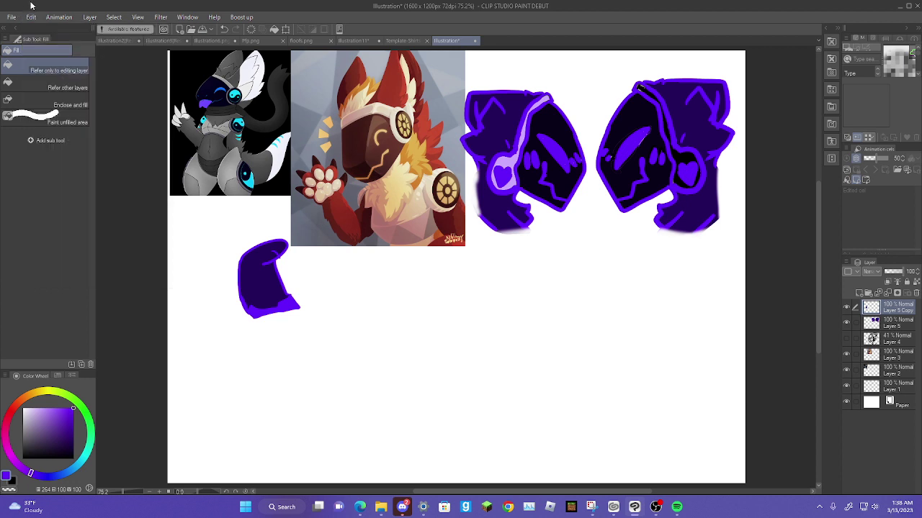
pyautogui.click(31, 16)
pyautogui.click(54, 80)
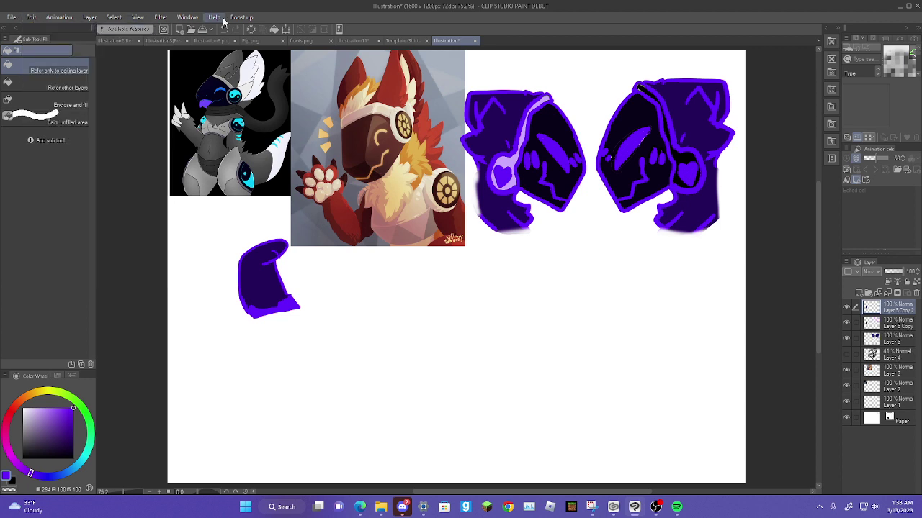
pyautogui.click(286, 30)
pyautogui.moveTo(273, 293); pyautogui.dragTo(242, 295)
pyautogui.moveTo(286, 295); pyautogui.dragTo(379, 301)
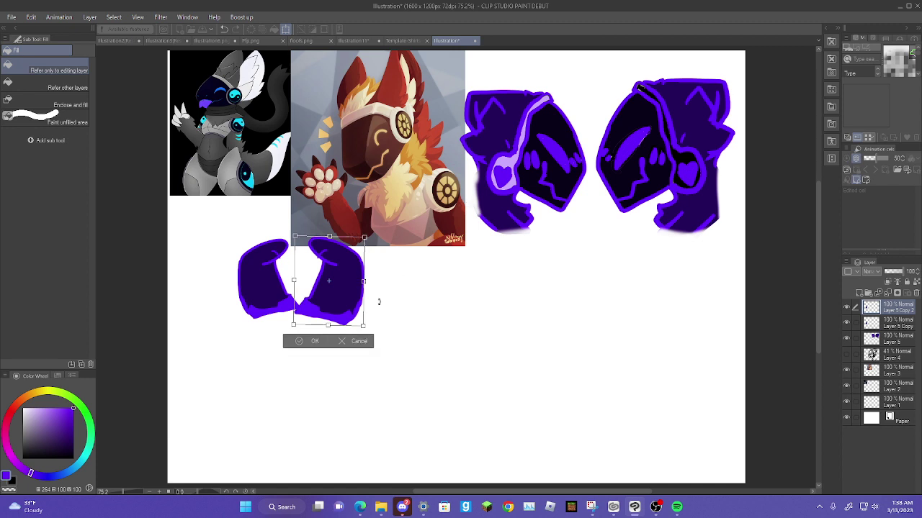
pyautogui.click(315, 341)
# - Fade the lower edges of both small shapes with the Soft eraser and transfer the two shapes down onto Layer 5
pyautogui.press('e')
pyautogui.moveTo(291, 318)
pyautogui.mouseDown()
pyautogui.moveTo(329, 328)
pyautogui.moveTo(285, 307)
pyautogui.moveTo(351, 323)
pyautogui.mouseUp()
pyautogui.click(875, 326)
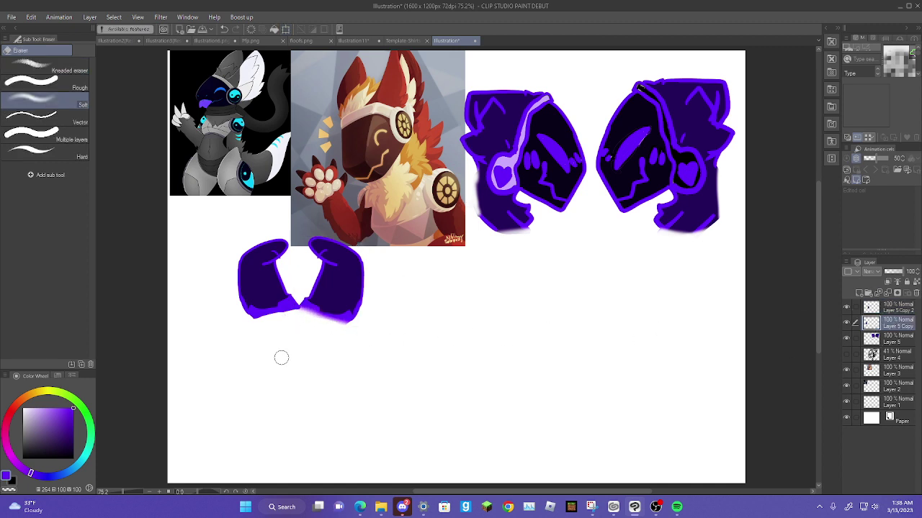
pyautogui.moveTo(260, 324)
pyautogui.mouseDown()
pyautogui.moveTo(229, 333)
pyautogui.moveTo(258, 324)
pyautogui.mouseUp()
pyautogui.click(884, 308)
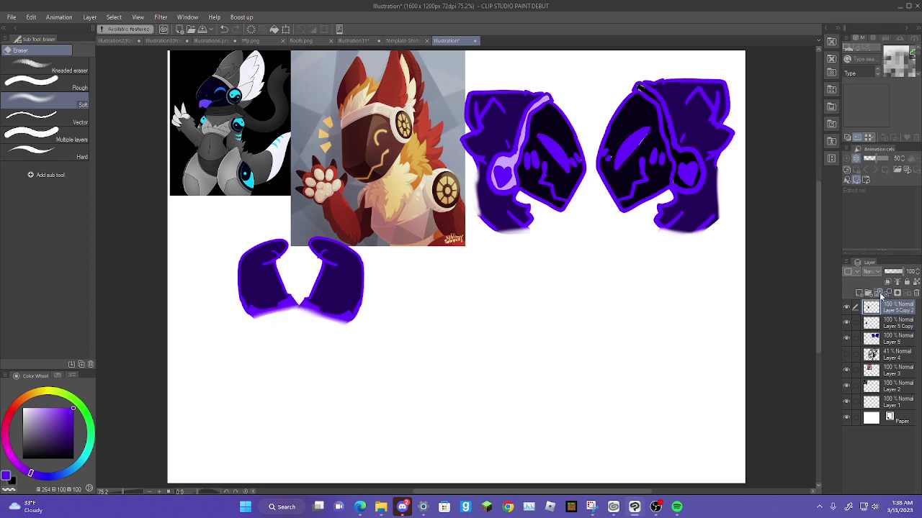
pyautogui.click(876, 322)
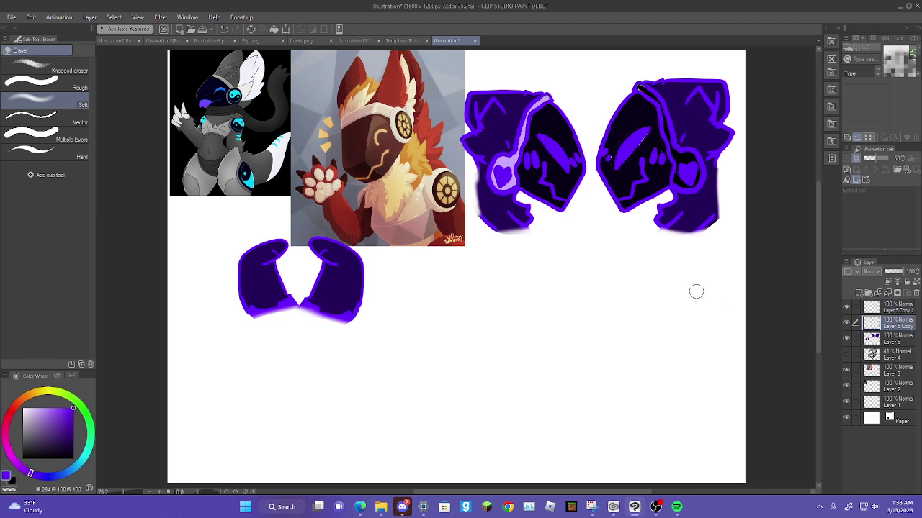
# - On Layer 5 Copy, draw the right side of a new large shape in black as a long curve with a zigzag tip above
pyautogui.press('p')
pyautogui.press('x')
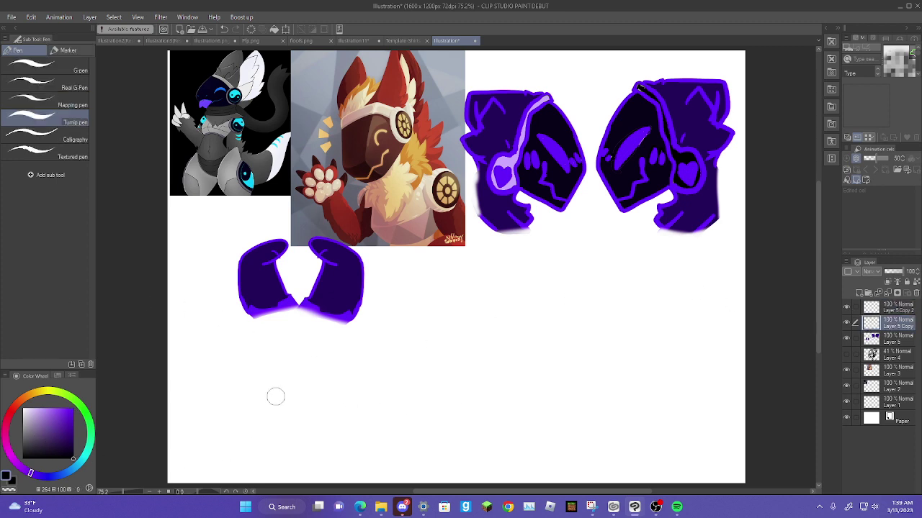
pyautogui.moveTo(252, 297)
pyautogui.mouseDown()
pyautogui.moveTo(245, 249)
pyautogui.moveTo(280, 317)
pyautogui.moveTo(257, 292)
pyautogui.mouseUp()
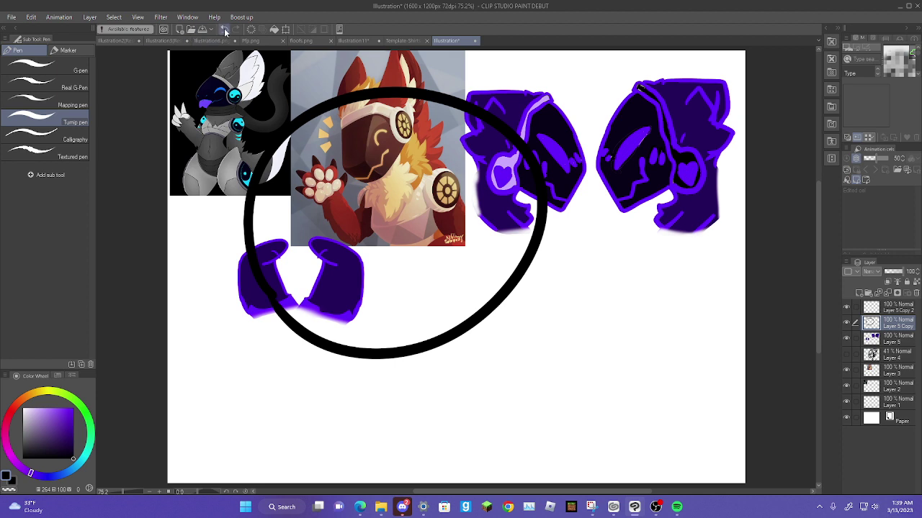
pyautogui.click(224, 29)
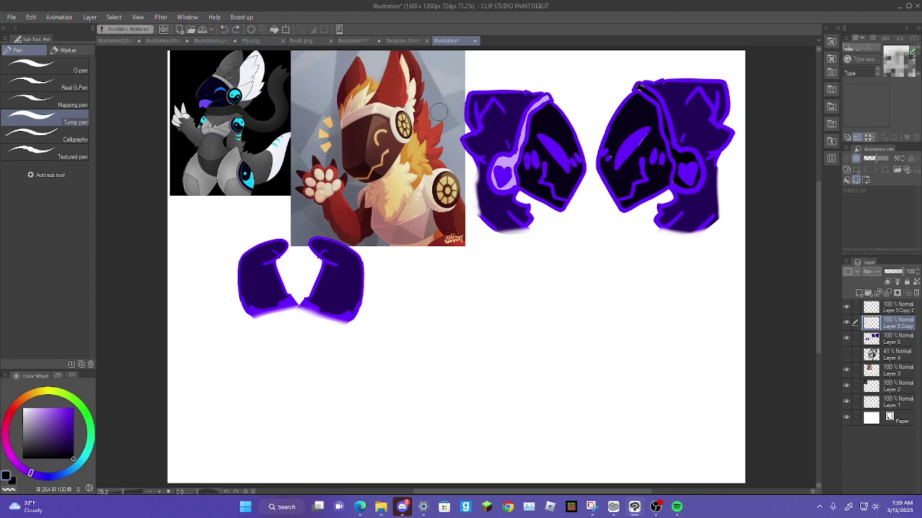
pyautogui.moveTo(449, 103); pyautogui.dragTo(351, 311)
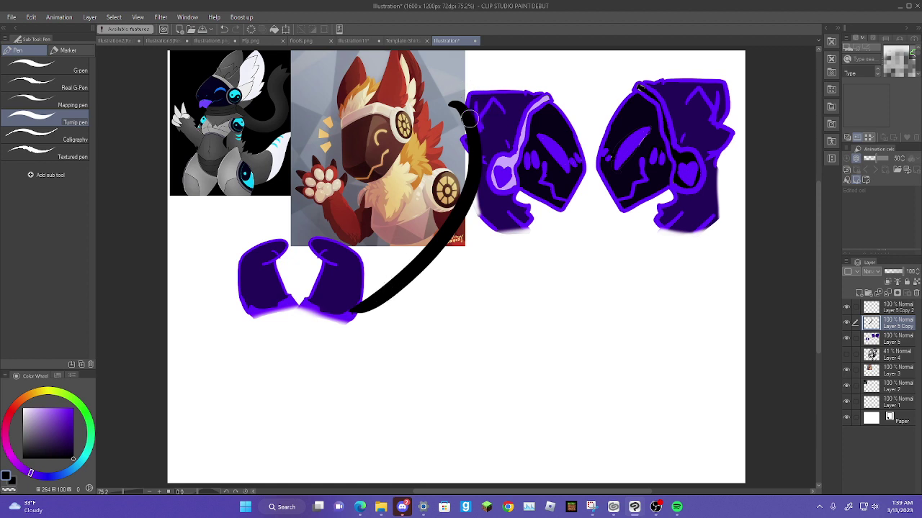
pyautogui.moveTo(477, 97)
pyautogui.mouseDown()
pyautogui.moveTo(501, 77)
pyautogui.moveTo(497, 56)
pyautogui.mouseUp()
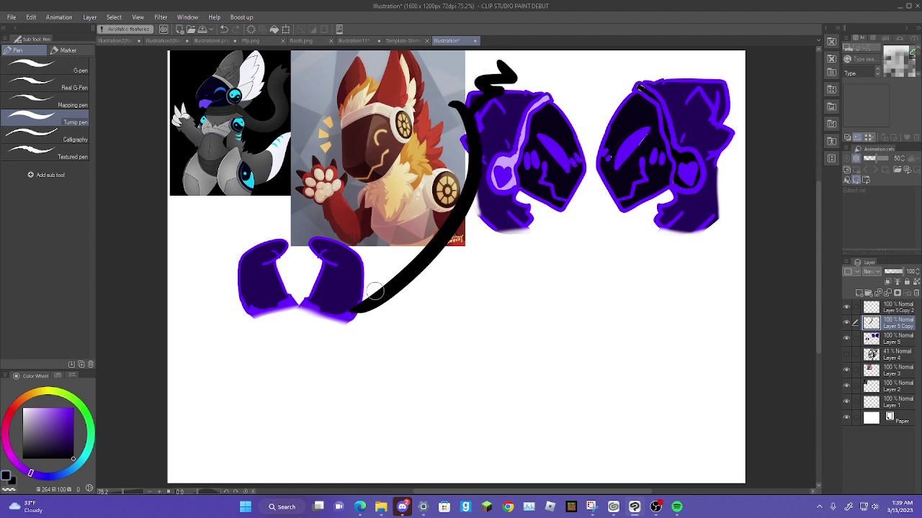
# - Draw the shape's tapering lower part with an inner curve and a short toe line, and extend its jagged left side upward in black
pyautogui.moveTo(373, 306)
pyautogui.mouseDown()
pyautogui.moveTo(387, 446)
pyautogui.moveTo(216, 251)
pyautogui.mouseUp()
pyautogui.click(224, 29)
pyautogui.moveTo(373, 299)
pyautogui.mouseDown()
pyautogui.moveTo(376, 414)
pyautogui.moveTo(216, 220)
pyautogui.mouseUp()
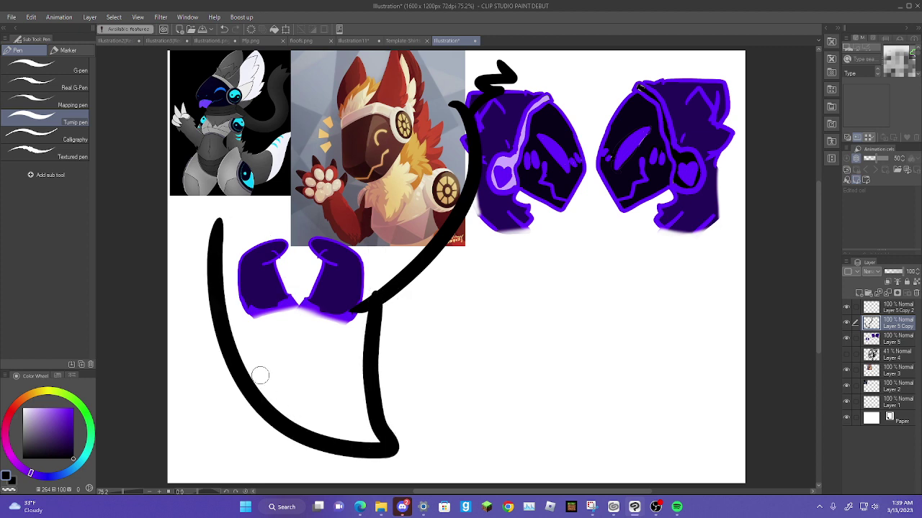
pyautogui.moveTo(217, 254); pyautogui.dragTo(266, 421)
pyautogui.moveTo(332, 419); pyautogui.dragTo(334, 436)
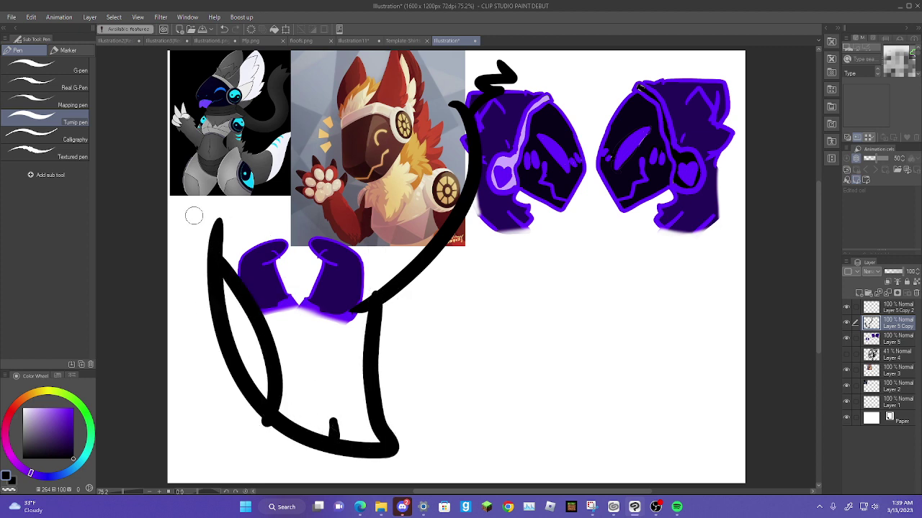
pyautogui.moveTo(216, 229)
pyautogui.mouseDown()
pyautogui.moveTo(184, 189)
pyautogui.moveTo(241, 108)
pyautogui.moveTo(286, 70)
pyautogui.mouseUp()
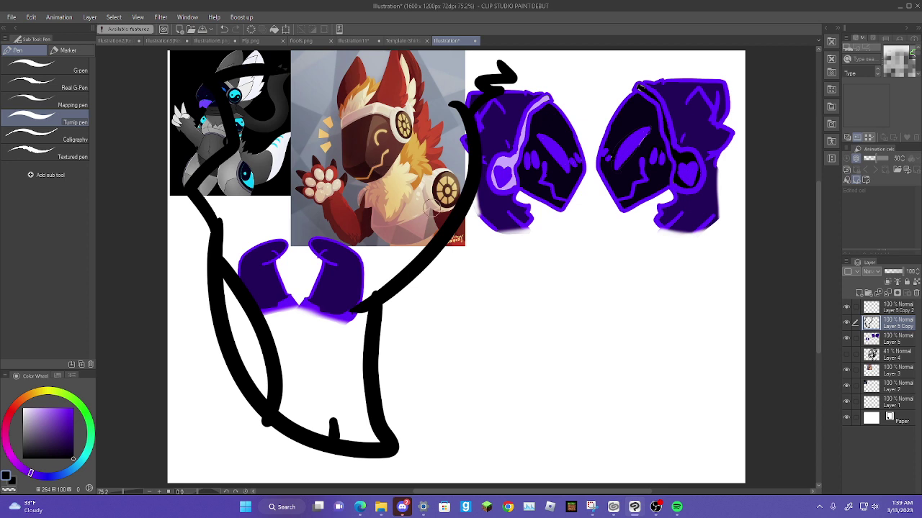
# - Close the shape's top edge with dark purple (264, 100, 36) sampled from the small head and fill the body with it
pyautogui.keyDown('alt'); pyautogui.click(494, 144); pyautogui.keyUp('alt')
pyautogui.moveTo(272, 68)
pyautogui.mouseDown()
pyautogui.moveTo(438, 77)
pyautogui.moveTo(506, 70)
pyautogui.mouseUp()
pyautogui.press('g')
pyautogui.press('g')
pyautogui.click(382, 206)
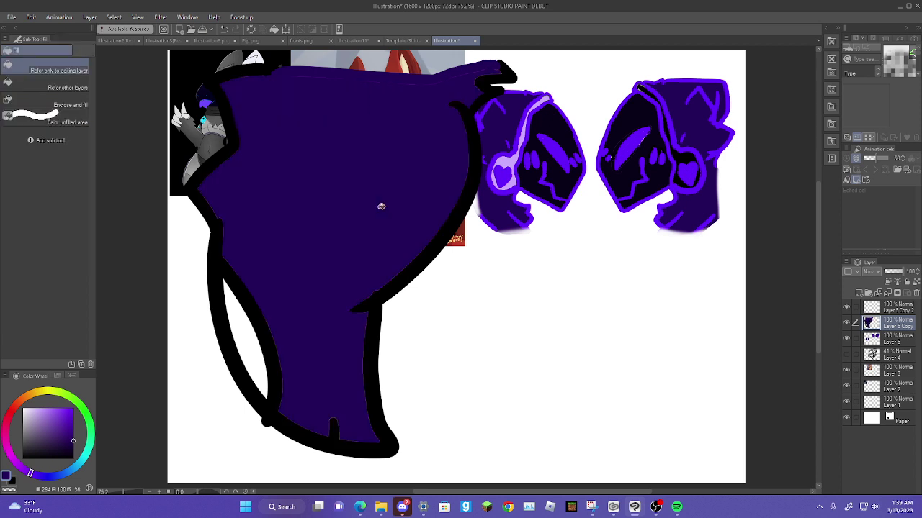
# - Recolour the outline bright purple (264, 100, 100) and draw a curved dividing line across the middle of the shape
pyautogui.keyDown('alt'); pyautogui.click(508, 180); pyautogui.keyUp('alt')
pyautogui.click(428, 261)
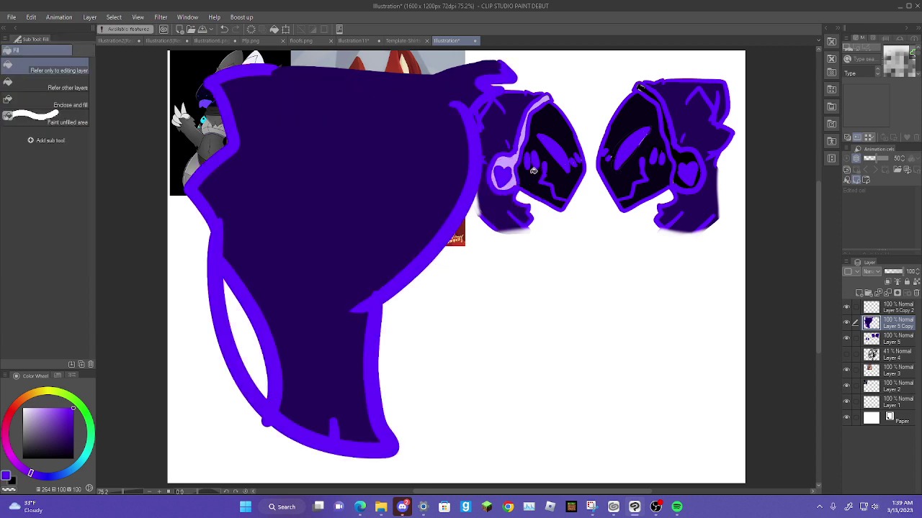
pyautogui.press('p')
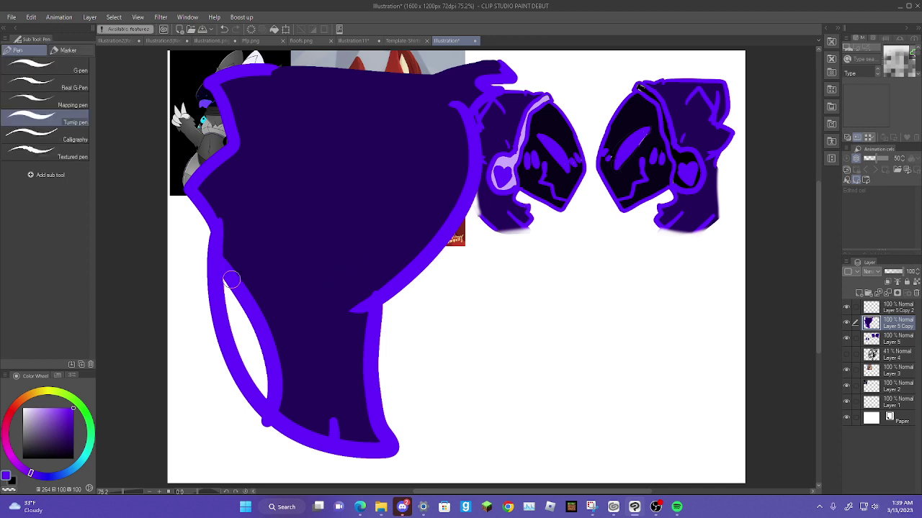
pyautogui.moveTo(228, 267)
pyautogui.mouseDown()
pyautogui.moveTo(363, 239)
pyautogui.moveTo(432, 240)
pyautogui.mouseUp()
# - Fill the area below the dividing line with sampled near-black (262, 100, 9) and the crescent along its left edge with bright purple
pyautogui.keyDown('alt'); pyautogui.click(623, 181); pyautogui.keyUp('alt')
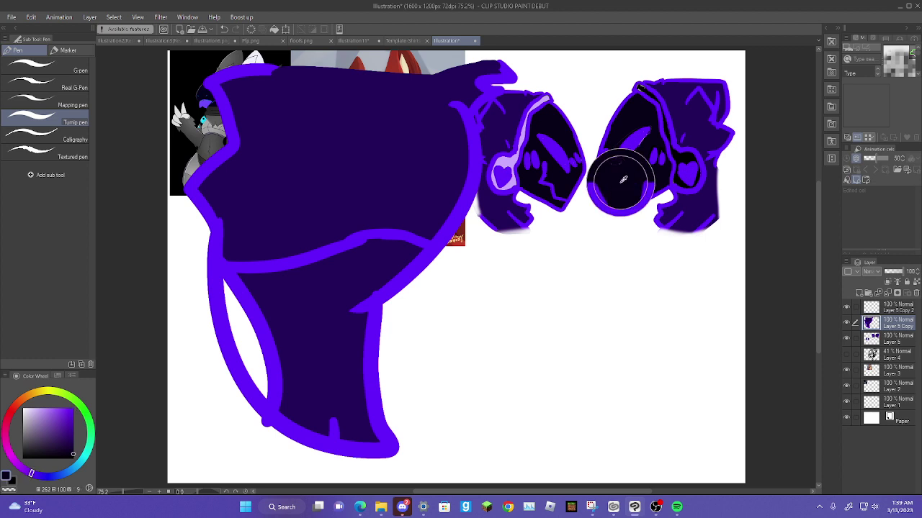
pyautogui.press('g')
pyautogui.press('g')
pyautogui.click(339, 332)
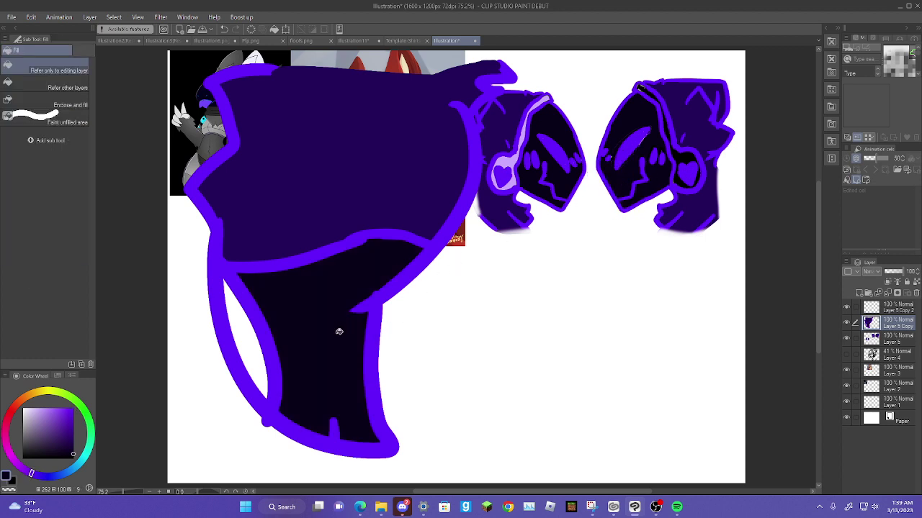
pyautogui.keyDown('alt'); pyautogui.click(561, 156); pyautogui.keyUp('alt')
pyautogui.click(250, 334)
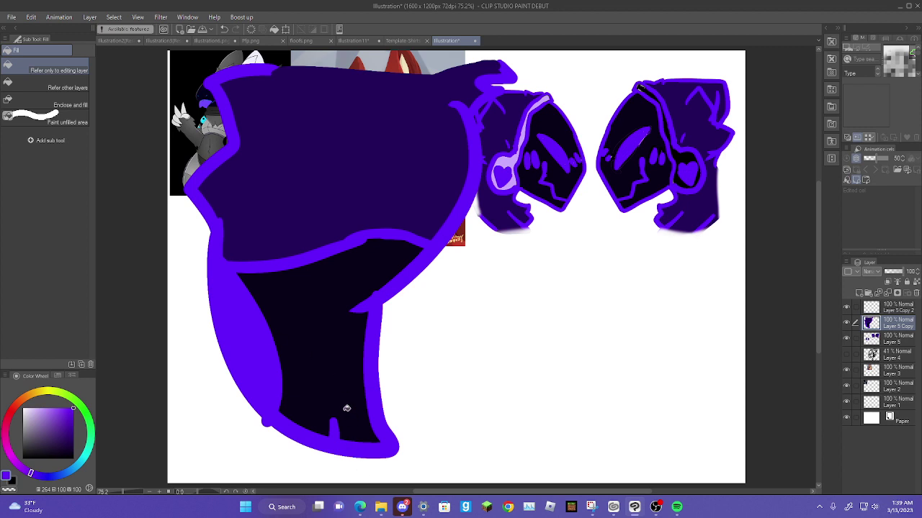
# - Paint a bright purple oval and a small hooked mark on the near-black lower part with the Turnip pen
pyautogui.press('p')
pyautogui.moveTo(333, 328)
pyautogui.mouseDown()
pyautogui.moveTo(332, 342)
pyautogui.moveTo(335, 323)
pyautogui.mouseUp()
pyautogui.moveTo(362, 368); pyautogui.dragTo(358, 376)
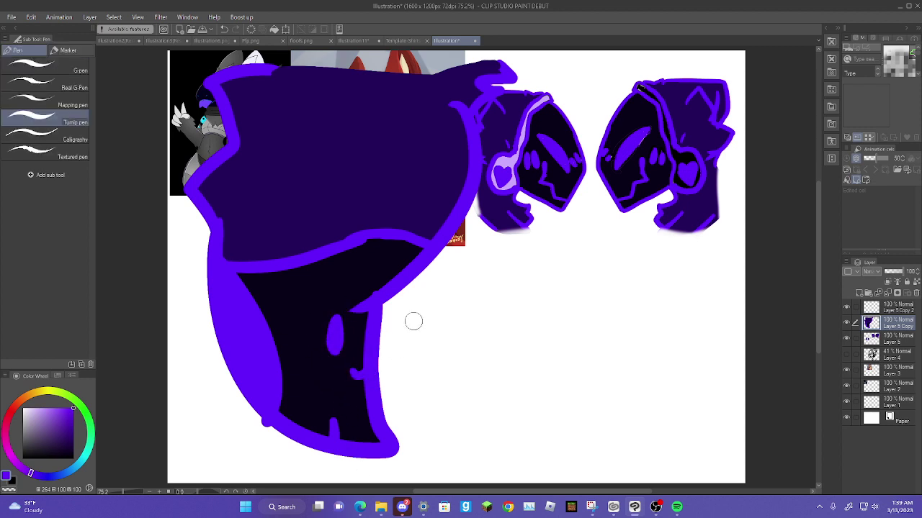
# - Scale the large limb down, move it beside the small arm, and fade its top edge with the Soft eraser
pyautogui.click(286, 29)
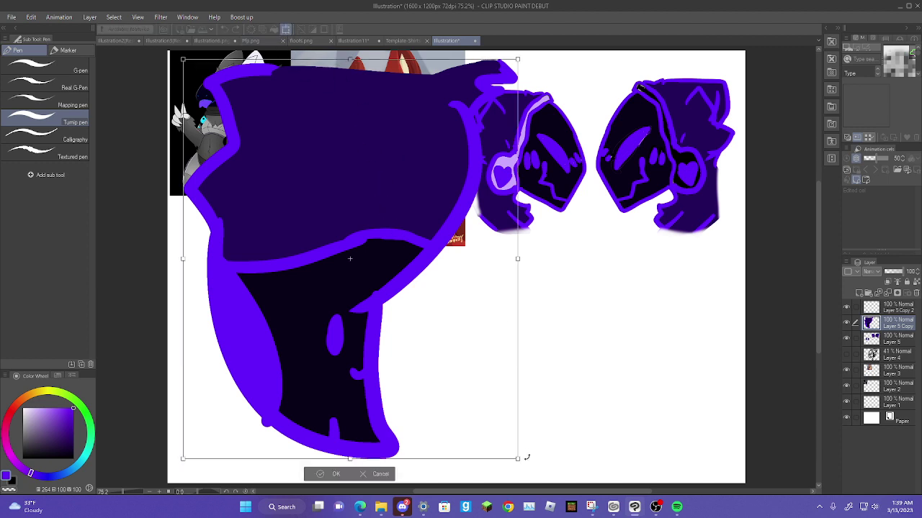
pyautogui.moveTo(517, 456); pyautogui.dragTo(341, 325)
pyautogui.moveTo(298, 241); pyautogui.dragTo(371, 332)
pyautogui.click(347, 430)
pyautogui.press('e')
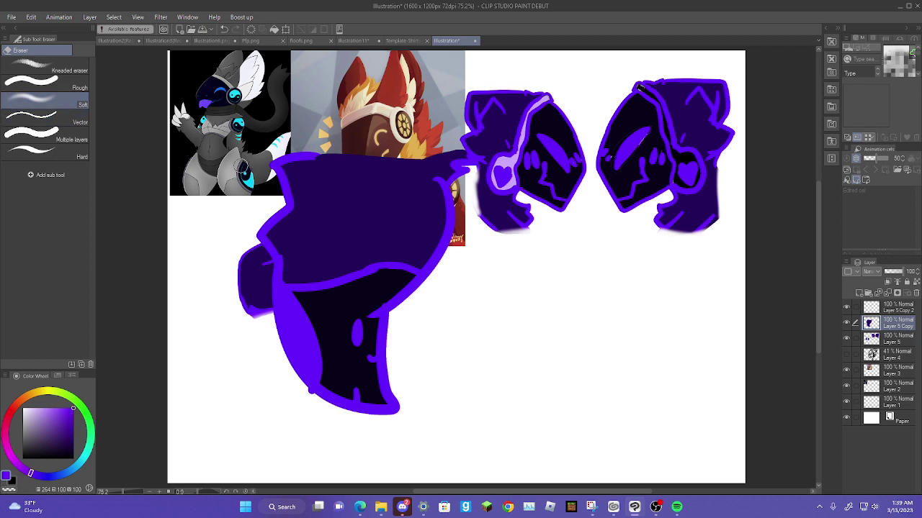
pyautogui.moveTo(365, 145)
pyautogui.mouseDown()
pyautogui.moveTo(317, 155)
pyautogui.moveTo(469, 154)
pyautogui.mouseUp()
# - Duplicate the limb, flip the copy horizontally, and place it facing the original at nearly the same width
pyautogui.click(33, 19)
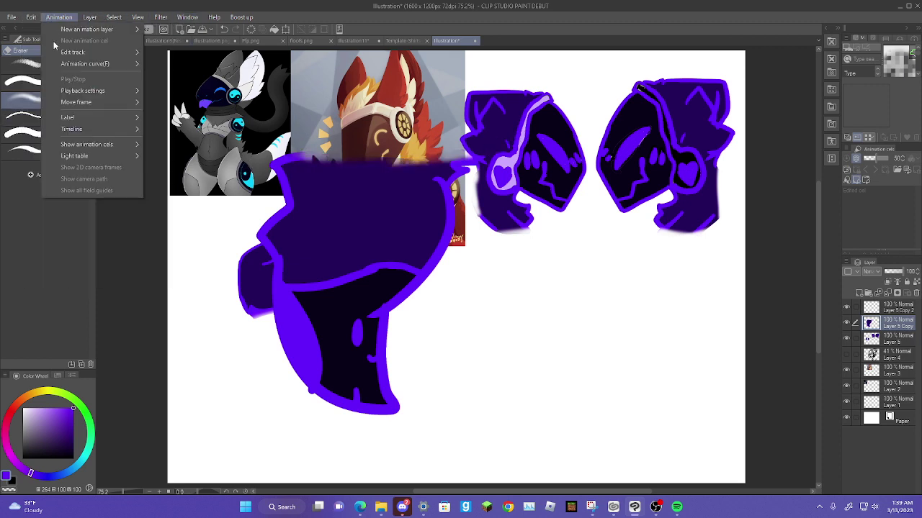
pyautogui.click(47, 67)
pyautogui.click(31, 16)
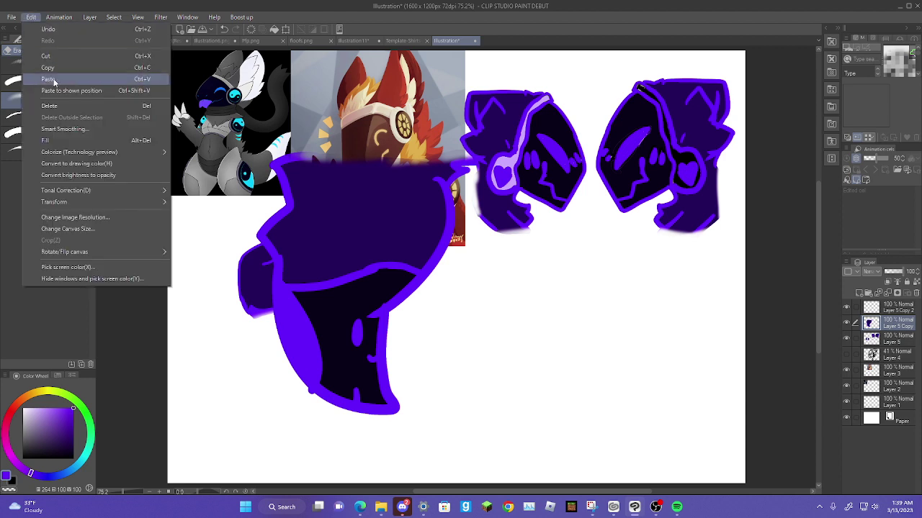
pyautogui.click(47, 78)
pyautogui.click(285, 29)
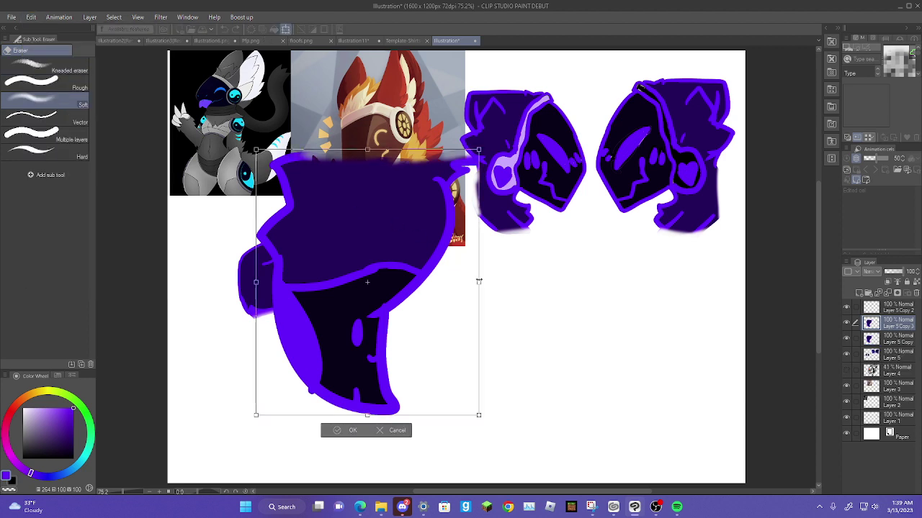
pyautogui.moveTo(479, 284); pyautogui.dragTo(92, 305)
pyautogui.moveTo(199, 321); pyautogui.dragTo(574, 319)
pyautogui.moveTo(466, 282); pyautogui.dragTo(394, 282)
pyautogui.moveTo(496, 318); pyautogui.dragTo(543, 325)
pyautogui.moveTo(438, 286); pyautogui.dragTo(461, 284)
pyautogui.moveTo(516, 293); pyautogui.dragTo(525, 295)
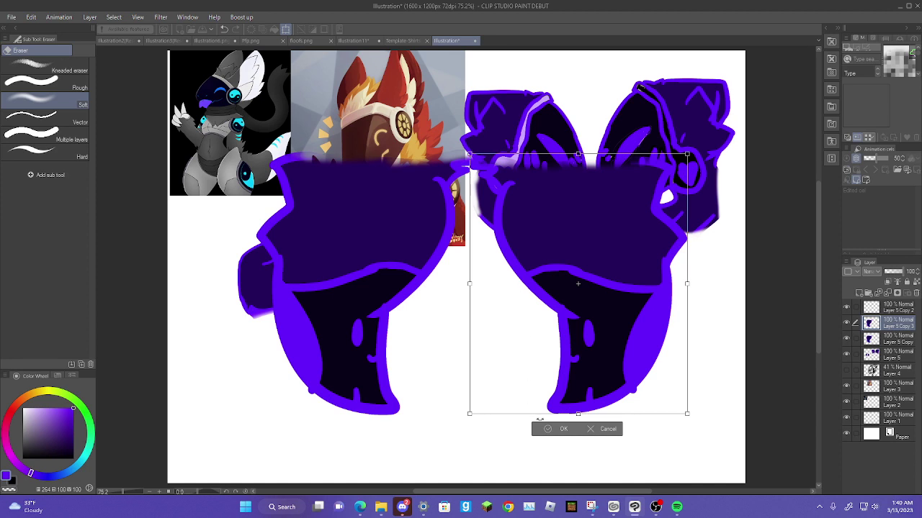
pyautogui.click(561, 429)
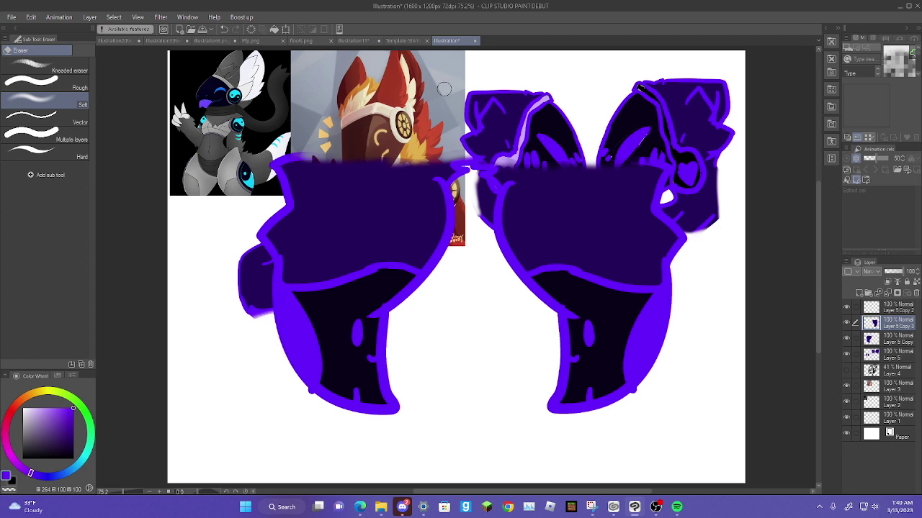
# - Draw a large tilted bright purple oval with a rough heart inside it over the top of the original limb with the Turnip pen
pyautogui.press('p')
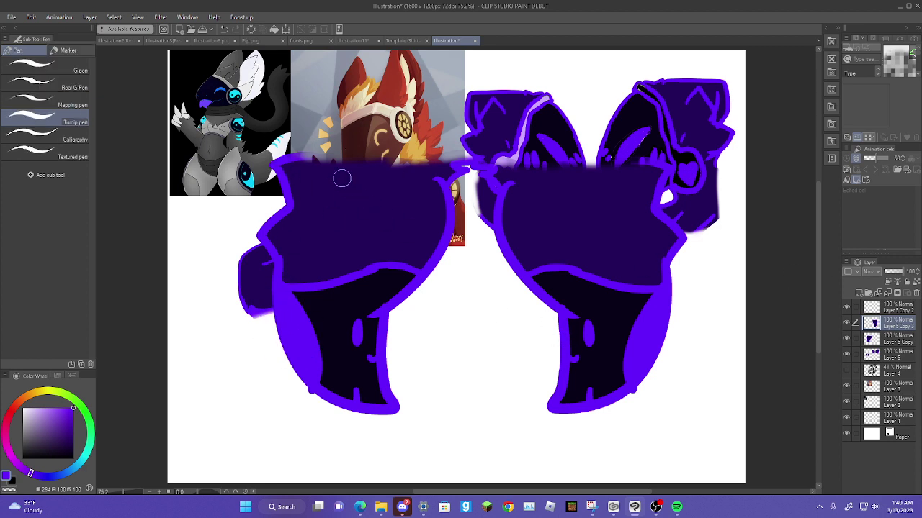
pyautogui.moveTo(292, 171)
pyautogui.mouseDown()
pyautogui.moveTo(327, 118)
pyautogui.moveTo(331, 134)
pyautogui.mouseUp()
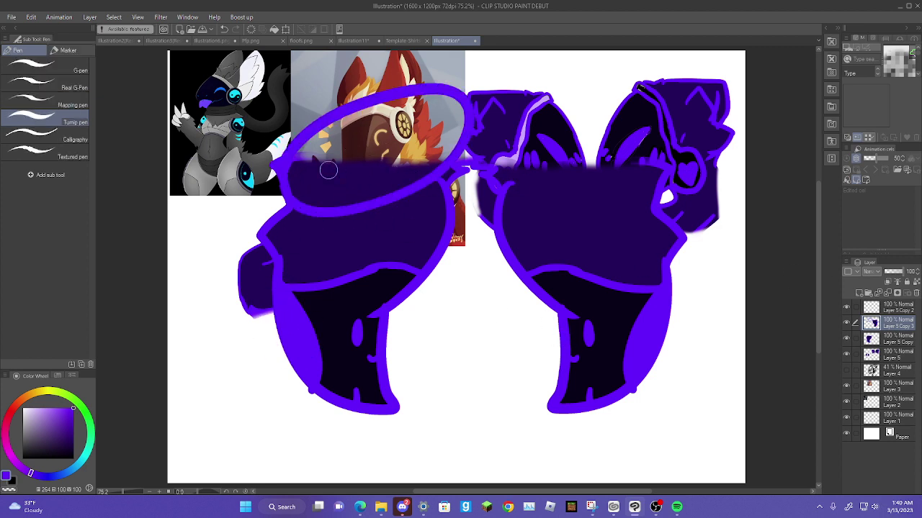
pyautogui.moveTo(318, 176); pyautogui.dragTo(435, 133)
pyautogui.click(224, 28)
pyautogui.moveTo(339, 151)
pyautogui.mouseDown()
pyautogui.moveTo(398, 123)
pyautogui.moveTo(331, 164)
pyautogui.moveTo(406, 113)
pyautogui.mouseUp()
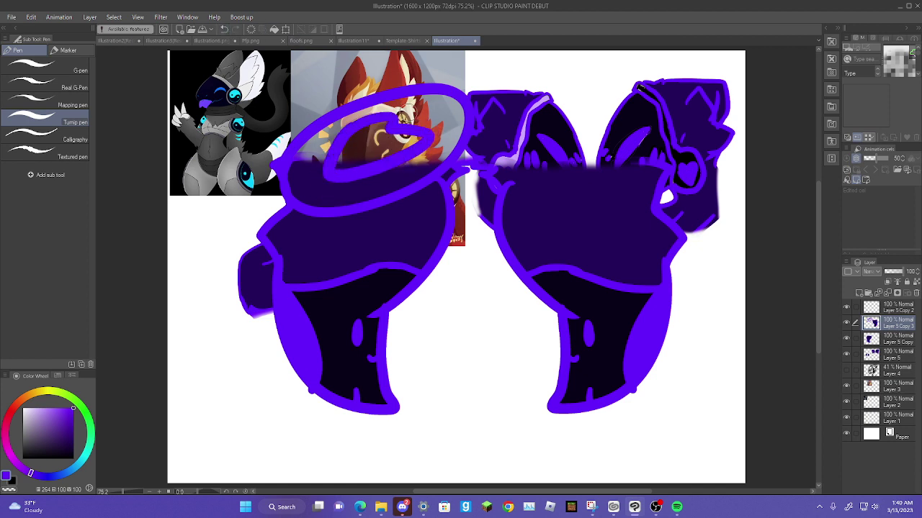
# - Draw a matching tilted oval with a rough inner heart over the top of the mirrored limb
pyautogui.moveTo(648, 195)
pyautogui.mouseDown()
pyautogui.moveTo(558, 109)
pyautogui.moveTo(669, 196)
pyautogui.moveTo(607, 153)
pyautogui.moveTo(644, 169)
pyautogui.moveTo(600, 130)
pyautogui.moveTo(642, 132)
pyautogui.moveTo(675, 188)
pyautogui.moveTo(602, 159)
pyautogui.mouseUp()
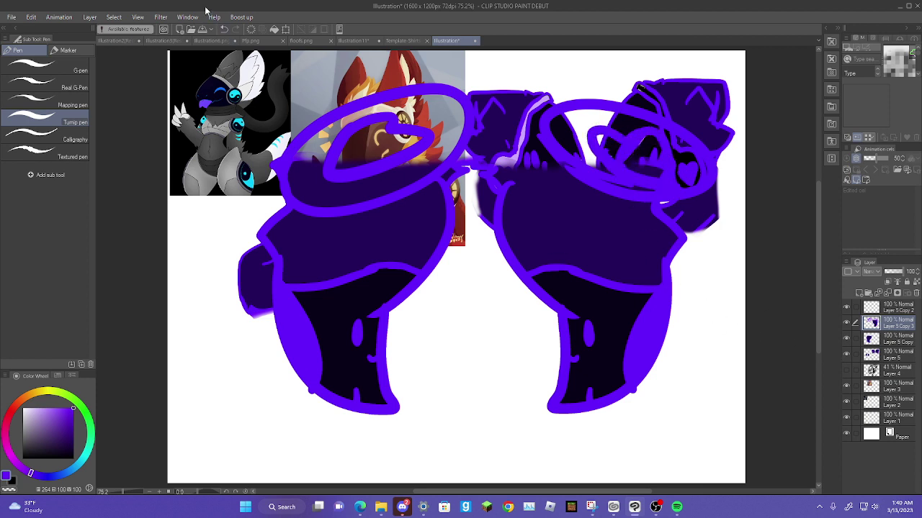
pyautogui.click(224, 30)
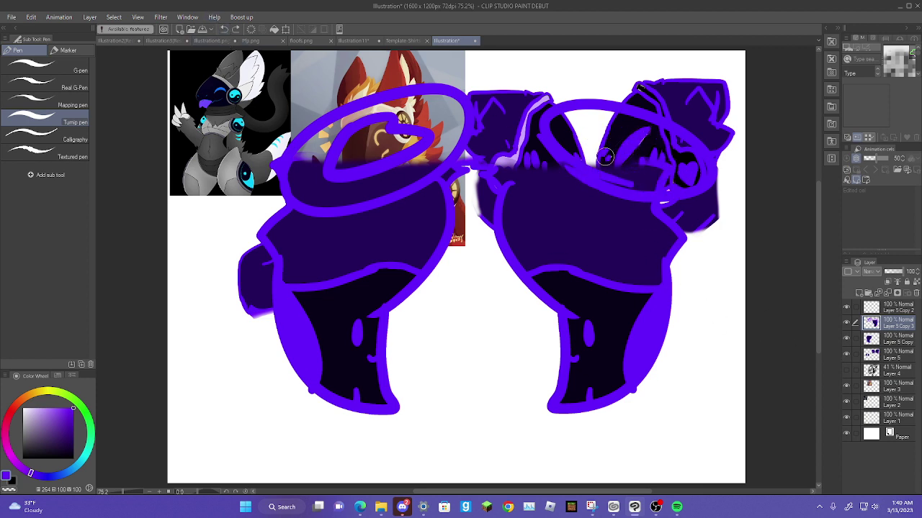
pyautogui.moveTo(597, 132)
pyautogui.mouseDown()
pyautogui.moveTo(646, 171)
pyautogui.moveTo(605, 158)
pyautogui.moveTo(637, 178)
pyautogui.mouseUp()
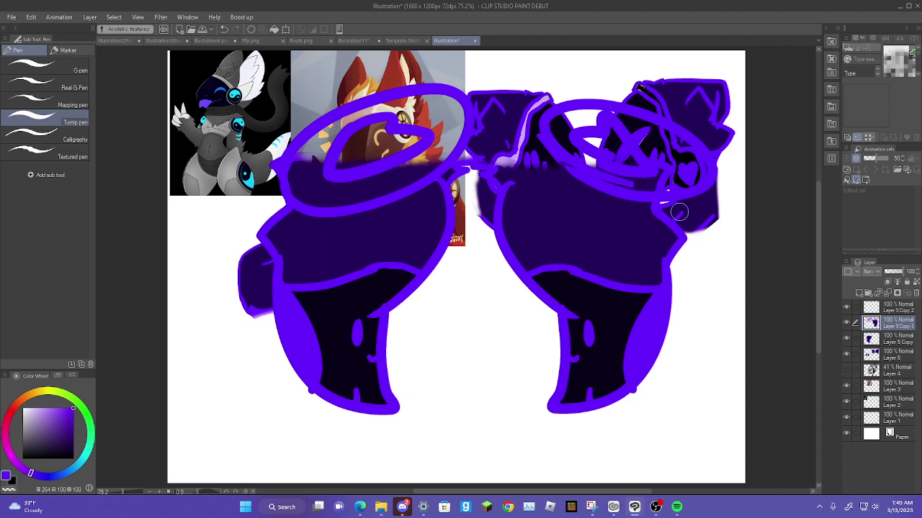
# - Fill the areas between both ovals and their inner hearts with near-black (262, 100, 9) sampled from the limb
pyautogui.press('g')
pyautogui.keyDown('alt'); pyautogui.click(598, 297); pyautogui.keyUp('alt')
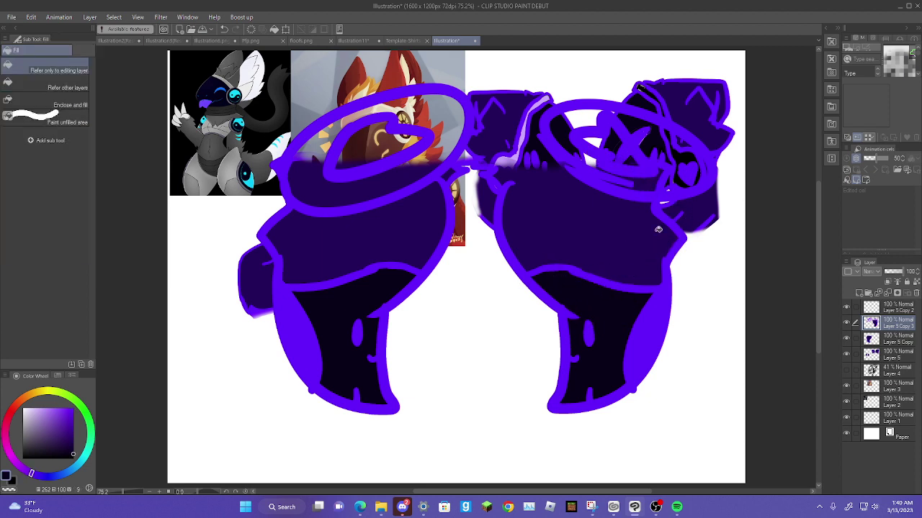
pyautogui.click(650, 181)
pyautogui.click(652, 145)
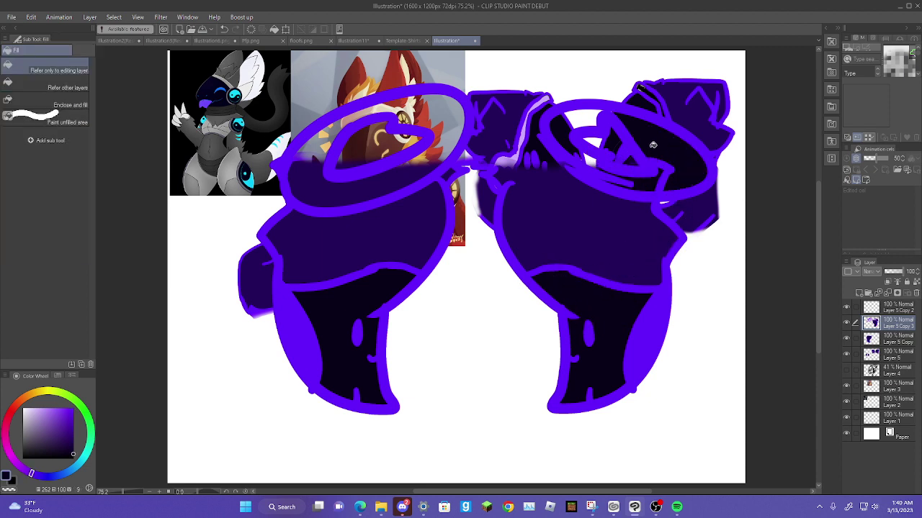
pyautogui.click(571, 120)
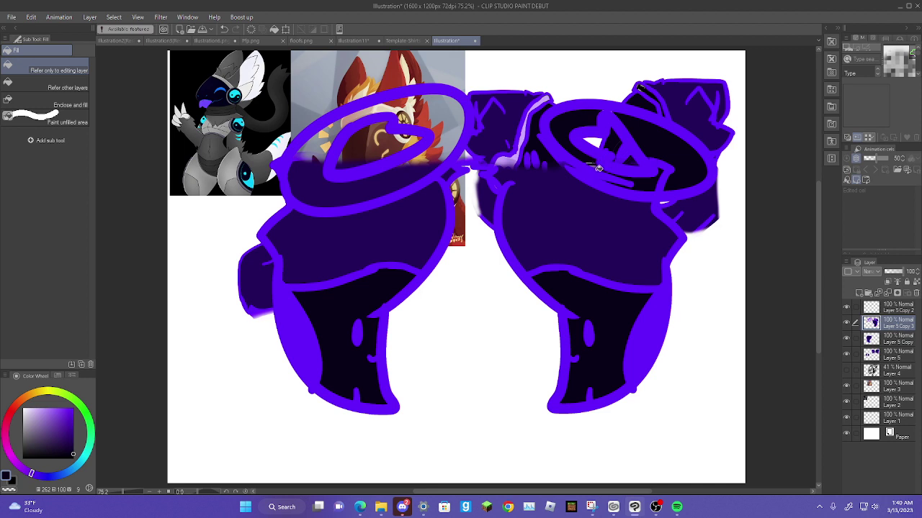
pyautogui.click(598, 167)
pyautogui.click(224, 28)
pyautogui.click(365, 191)
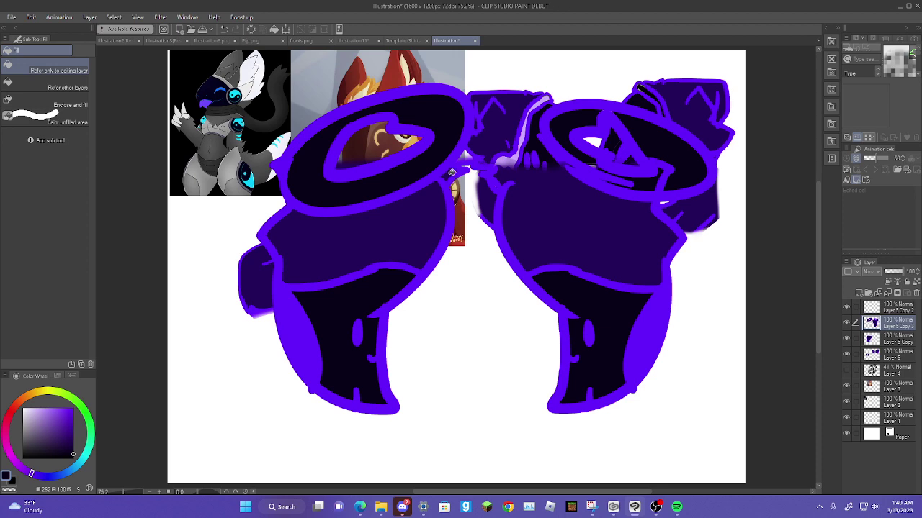
pyautogui.click(451, 173)
pyautogui.click(224, 29)
# - Fill the hearts inside both ovals with sampled bright purple (264, 100, 100)
pyautogui.keyDown('alt'); pyautogui.click(406, 154); pyautogui.keyUp('alt')
pyautogui.click(372, 149)
pyautogui.click(625, 148)
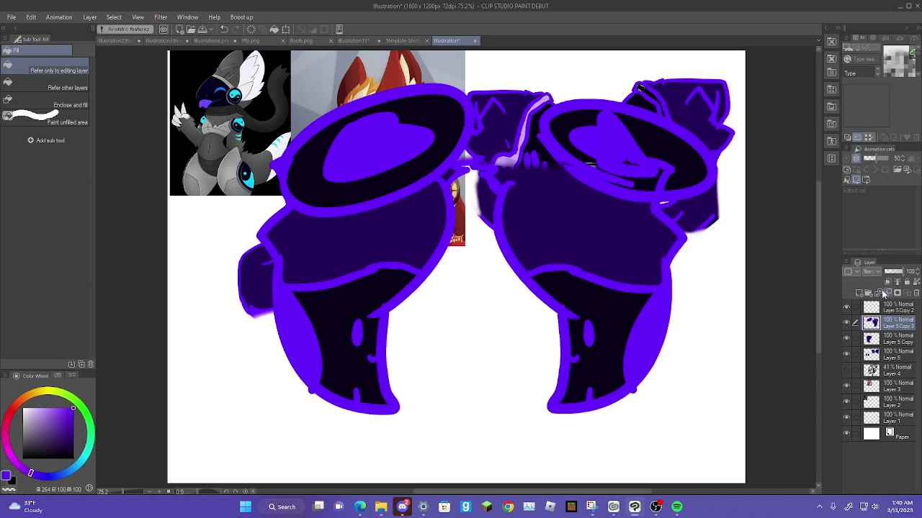
# - Transfer the mirrored limb onto Layer 5 Copy, then scale both limbs down and place them beside the small arms
pyautogui.click(855, 336)
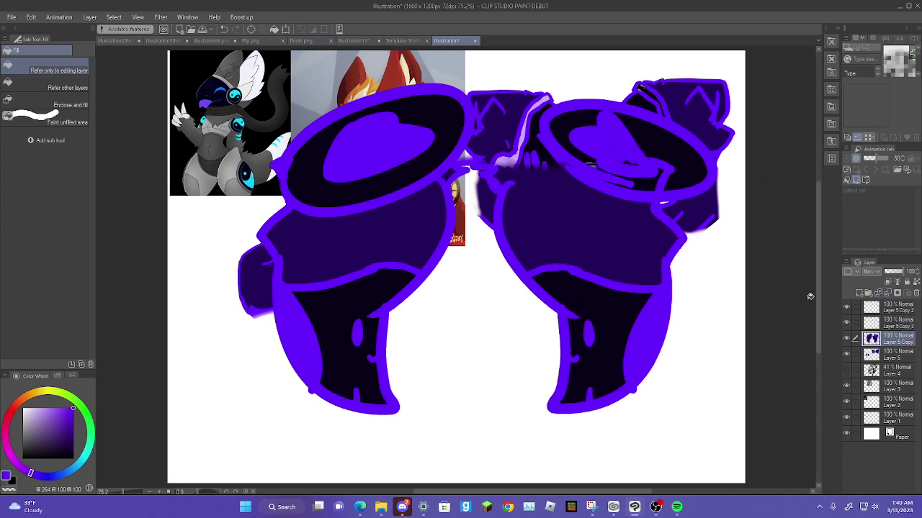
pyautogui.click(285, 29)
pyautogui.moveTo(718, 415); pyautogui.dragTo(434, 268)
pyautogui.moveTo(377, 189); pyautogui.dragTo(520, 335)
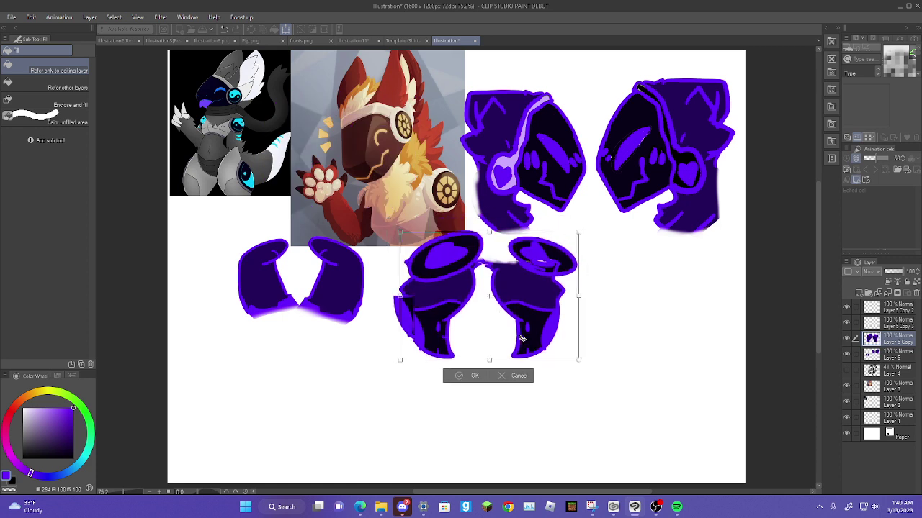
pyautogui.click(468, 376)
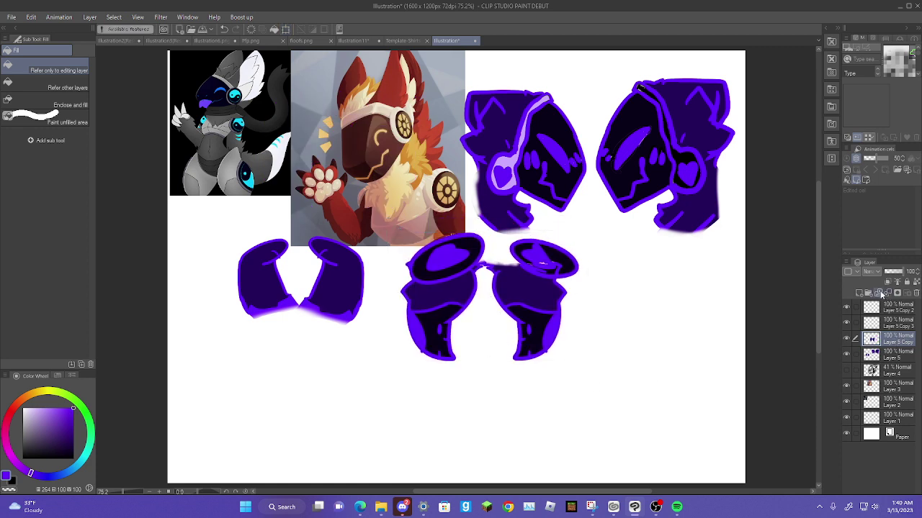
# - Transfer the limbs onto Layer 5 and fill Layer 1 with black as the background
pyautogui.click(865, 416)
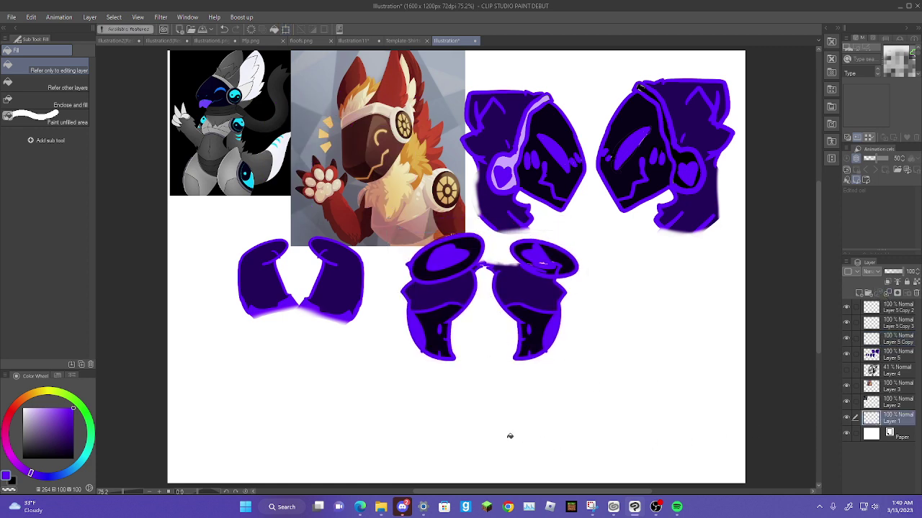
pyautogui.click(72, 458)
pyautogui.click(513, 360)
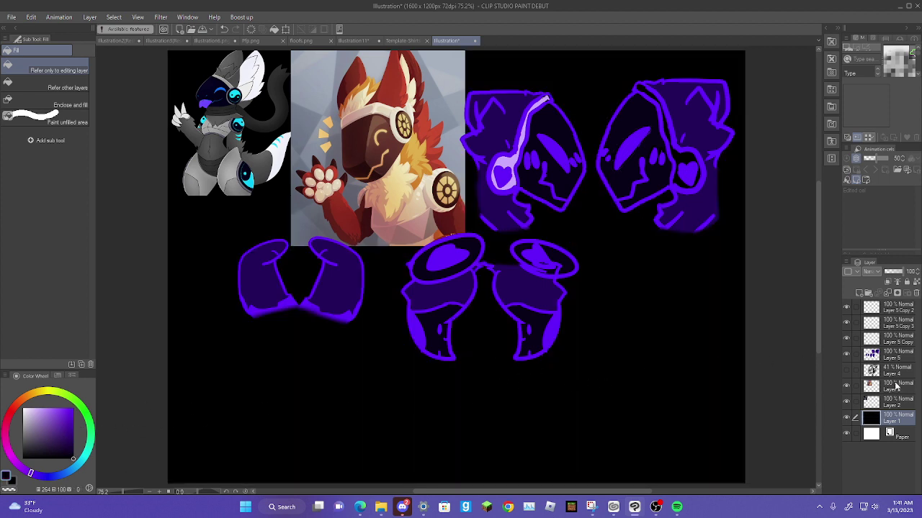
# - Hide the reference images on Layers 2 and 3 and add a new layer above all the others
pyautogui.click(847, 388)
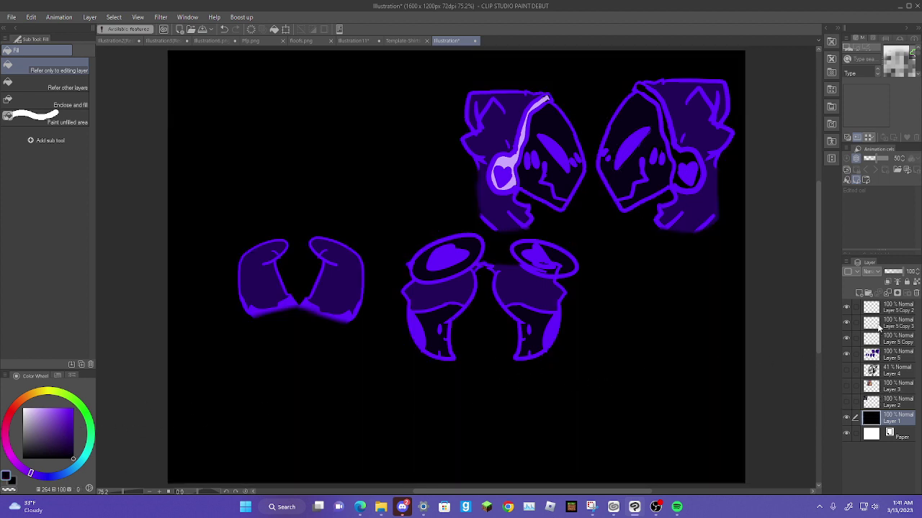
pyautogui.click(869, 309)
pyautogui.click(858, 293)
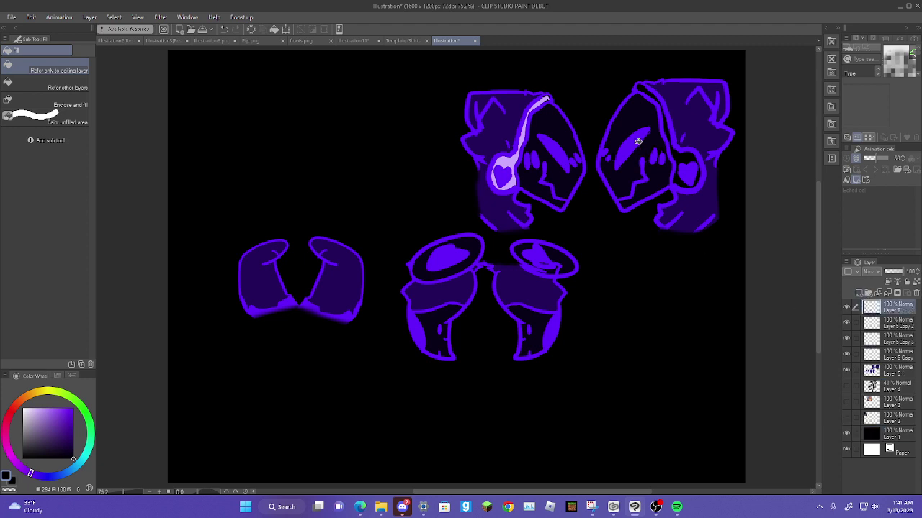
# - Draw a white four-sided patch below the heads near the canvas's lower corner on Layer 1 and fill it with white
pyautogui.click(869, 438)
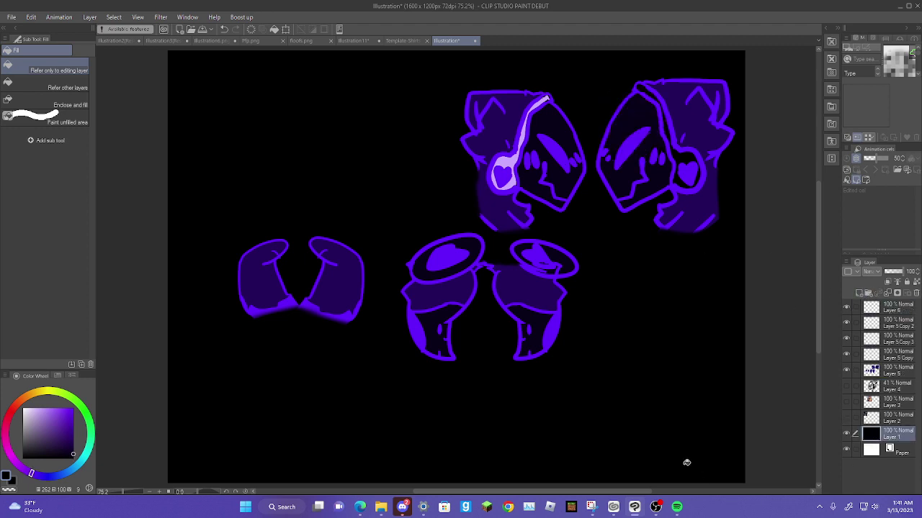
pyautogui.press('p')
pyautogui.click(13, 477)
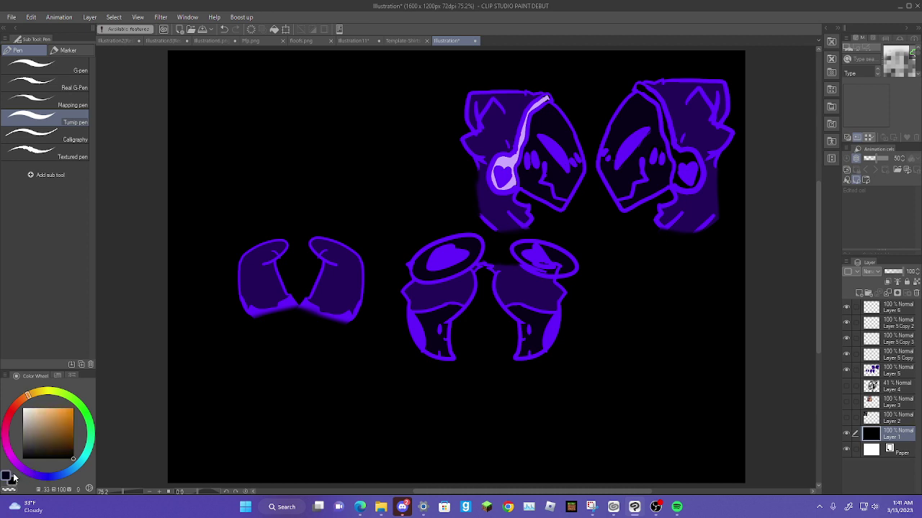
pyautogui.click(52, 427)
pyautogui.moveTo(54, 434); pyautogui.dragTo(1, 336)
pyautogui.moveTo(559, 436)
pyautogui.mouseDown()
pyautogui.moveTo(553, 405)
pyautogui.moveTo(667, 390)
pyautogui.moveTo(690, 447)
pyautogui.moveTo(571, 442)
pyautogui.mouseUp()
pyautogui.press('g')
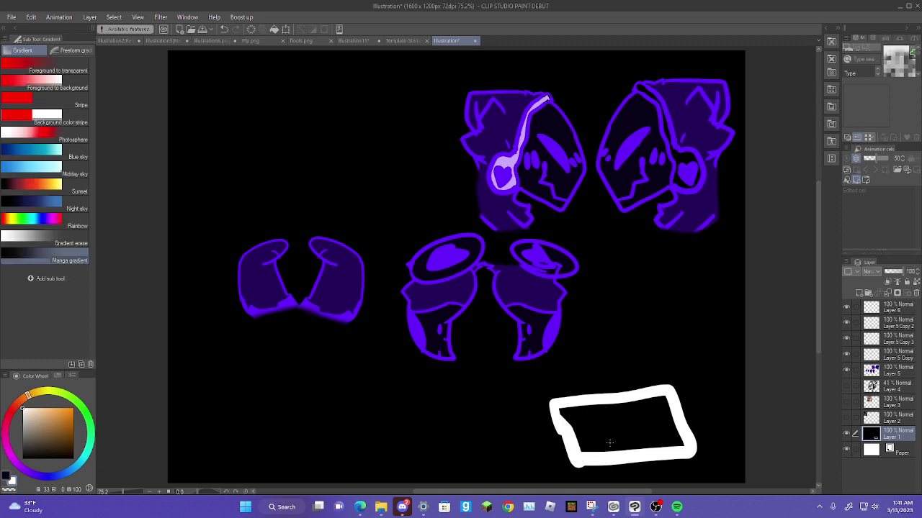
pyautogui.press('g')
pyautogui.click(643, 436)
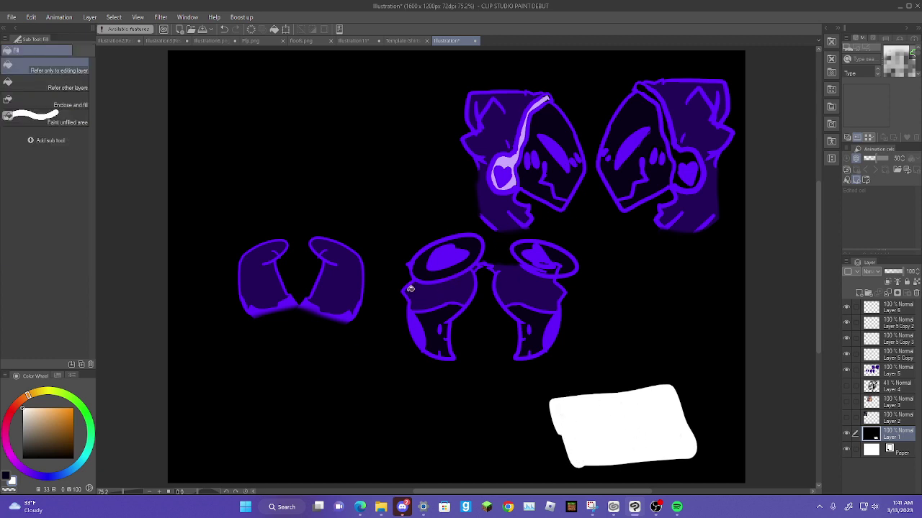
# - Paint near-black, light purple, dark purple and bright purple swatches on the white patch, adding three small dots above the bright one
pyautogui.click(5, 476)
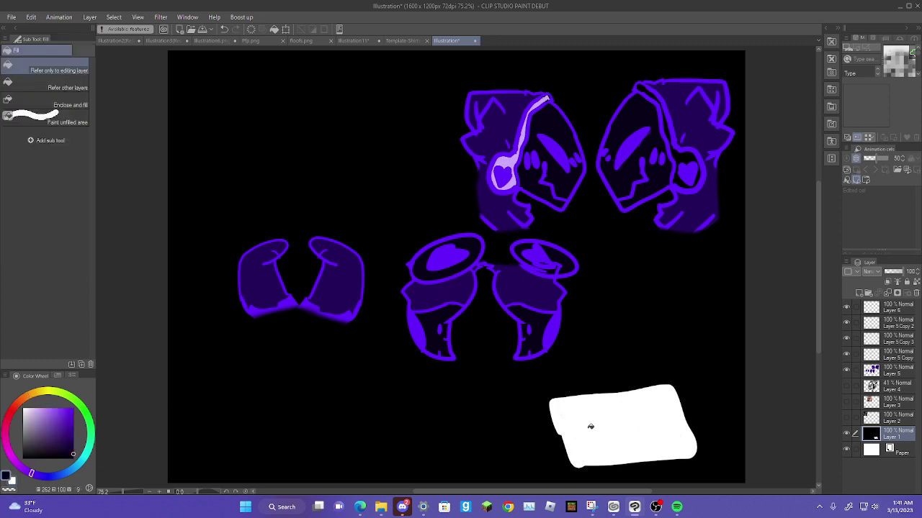
pyautogui.press('p')
pyautogui.moveTo(570, 414)
pyautogui.mouseDown()
pyautogui.moveTo(562, 412)
pyautogui.moveTo(606, 412)
pyautogui.moveTo(601, 404)
pyautogui.mouseUp()
pyautogui.keyDown('alt'); pyautogui.click(500, 172); pyautogui.keyUp('alt')
pyautogui.keyDown('alt'); pyautogui.click(529, 302); pyautogui.keyUp('alt')
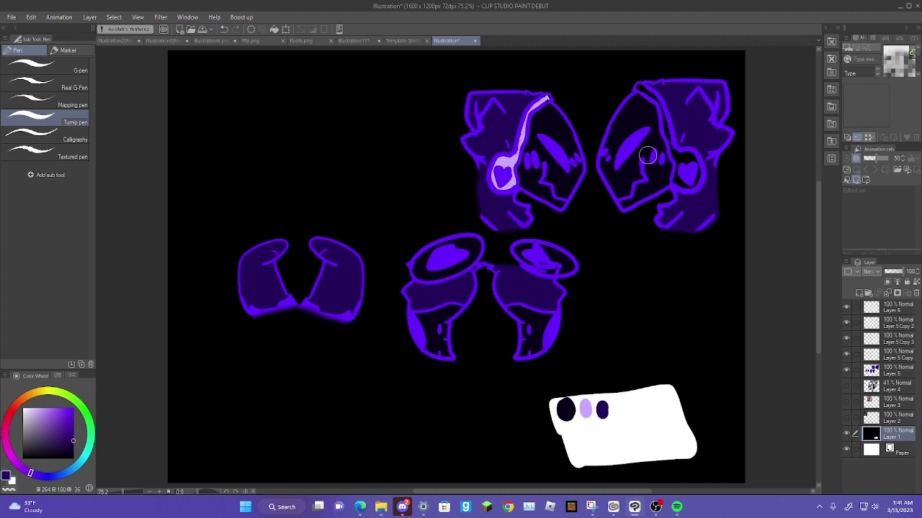
pyautogui.keyDown('alt'); pyautogui.click(634, 142); pyautogui.keyUp('alt')
pyautogui.moveTo(612, 409); pyautogui.dragTo(630, 408)
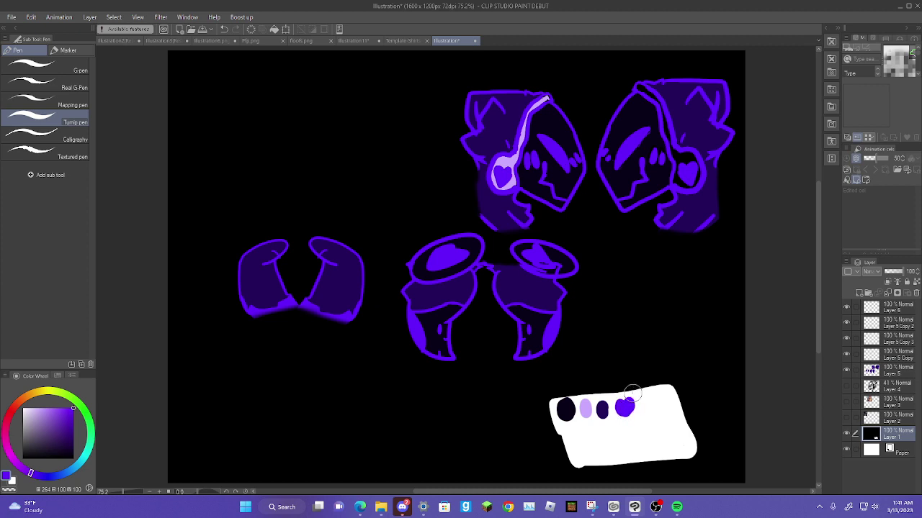
pyautogui.click(623, 394)
pyautogui.click(613, 398)
# - Draw a large bright purple heart outline above the arms and two long horizontal lines beneath the limbs
pyautogui.moveTo(325, 176)
pyautogui.mouseDown()
pyautogui.moveTo(364, 138)
pyautogui.moveTo(346, 178)
pyautogui.moveTo(338, 151)
pyautogui.mouseUp()
pyautogui.moveTo(225, 380); pyautogui.dragTo(499, 378)
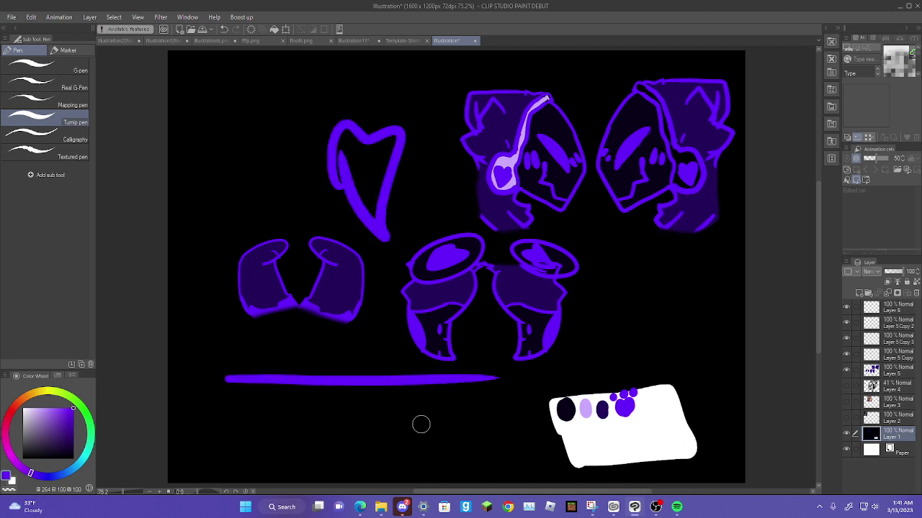
pyautogui.moveTo(219, 450); pyautogui.dragTo(492, 436)
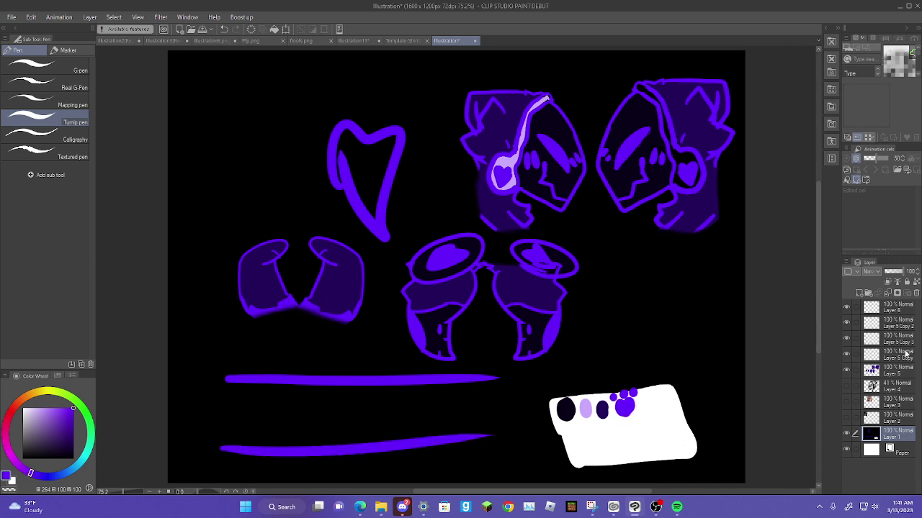
pyautogui.click(873, 354)
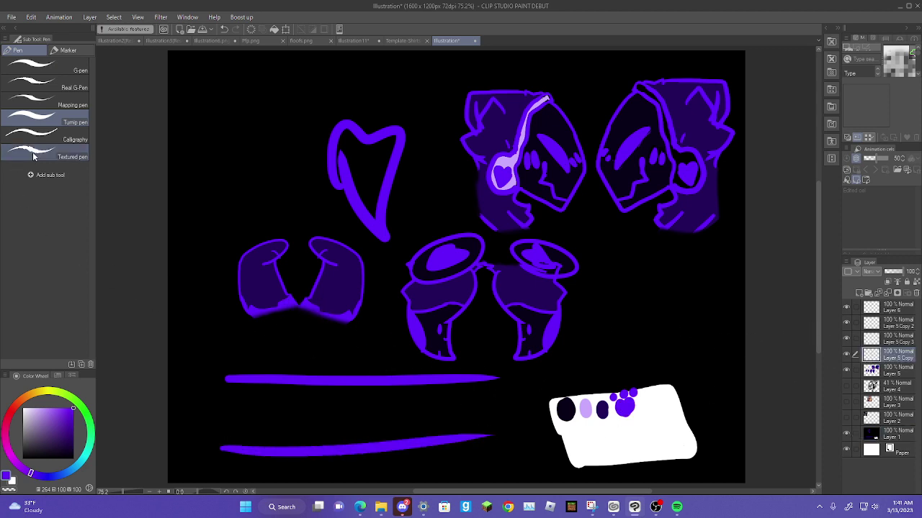
# - With the Mapping pen, letter "PAWZ" between hearts inside the two lines, add a cursive signature above the large heart, and draw small hearts beside the heads
pyautogui.click(47, 106)
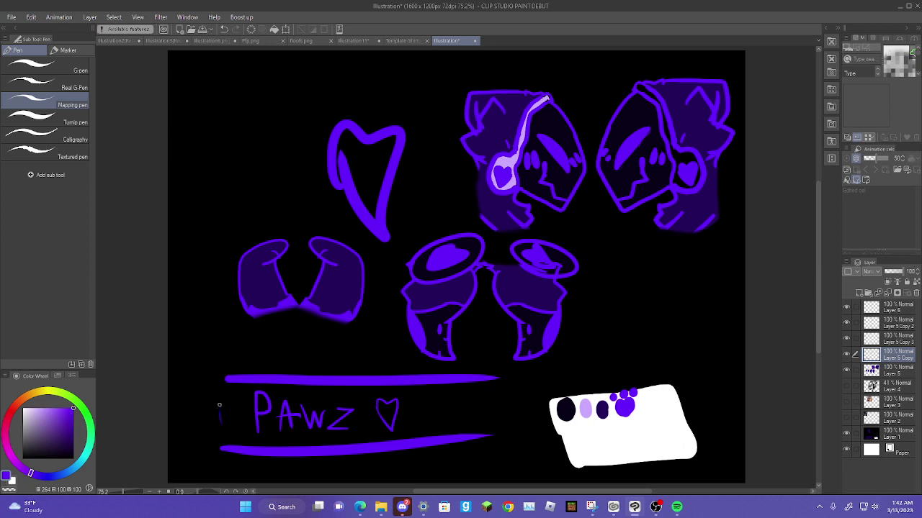
pyautogui.moveTo(237, 143)
pyautogui.mouseDown()
pyautogui.moveTo(229, 99)
pyautogui.moveTo(205, 67)
pyautogui.moveTo(218, 80)
pyautogui.moveTo(223, 139)
pyautogui.moveTo(233, 146)
pyautogui.moveTo(255, 98)
pyautogui.moveTo(278, 87)
pyautogui.moveTo(280, 141)
pyautogui.moveTo(303, 76)
pyautogui.moveTo(327, 65)
pyautogui.moveTo(341, 96)
pyautogui.moveTo(328, 78)
pyautogui.moveTo(435, 70)
pyautogui.mouseUp()
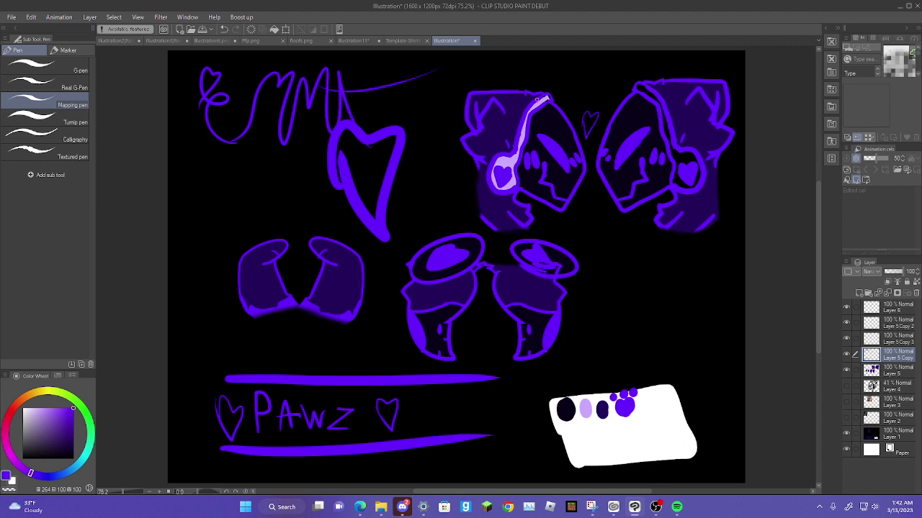
pyautogui.click(223, 30)
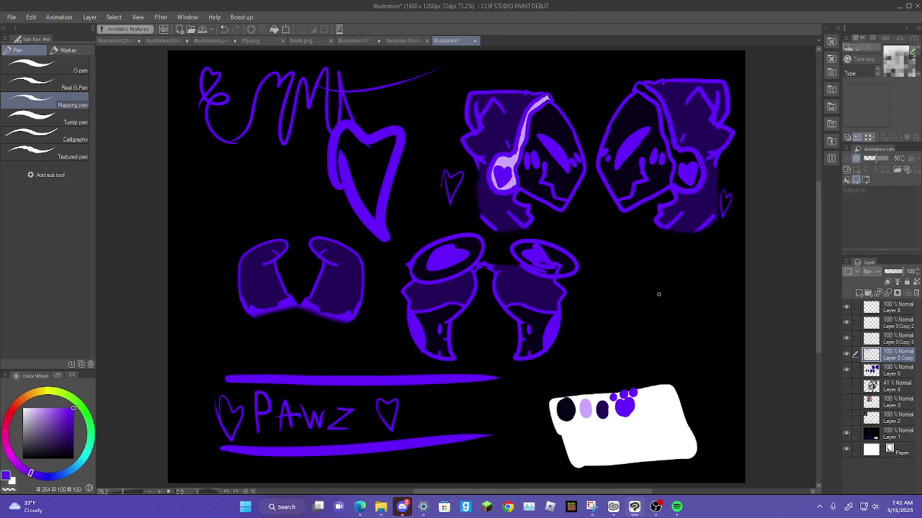
# - Draw a rectangular flag with horizontal stripe lines above the swatch patch and letter "Lesbian" with a small heart over it
pyautogui.moveTo(638, 344); pyautogui.dragTo(646, 283)
pyautogui.moveTo(732, 354); pyautogui.dragTo(635, 338)
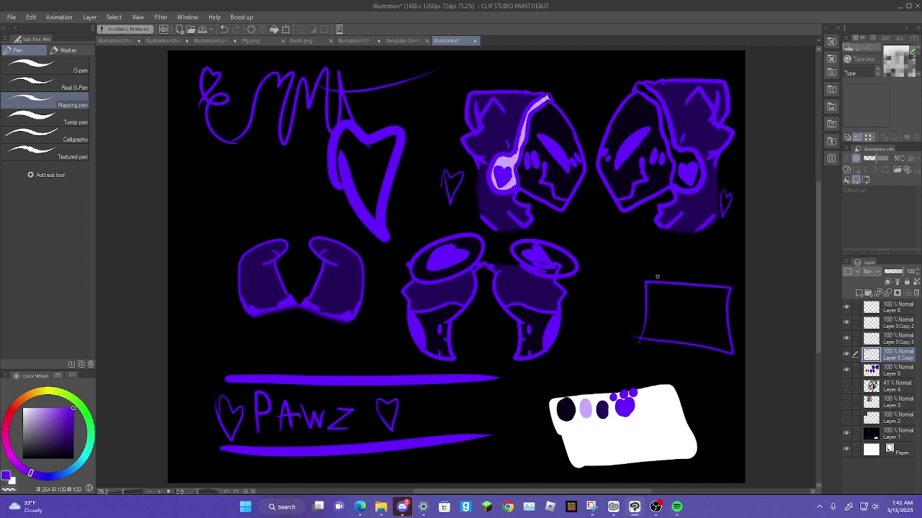
pyautogui.moveTo(645, 296)
pyautogui.mouseDown()
pyautogui.moveTo(730, 303)
pyautogui.moveTo(679, 310)
pyautogui.moveTo(735, 318)
pyautogui.mouseUp()
pyautogui.moveTo(635, 331); pyautogui.dragTo(743, 343)
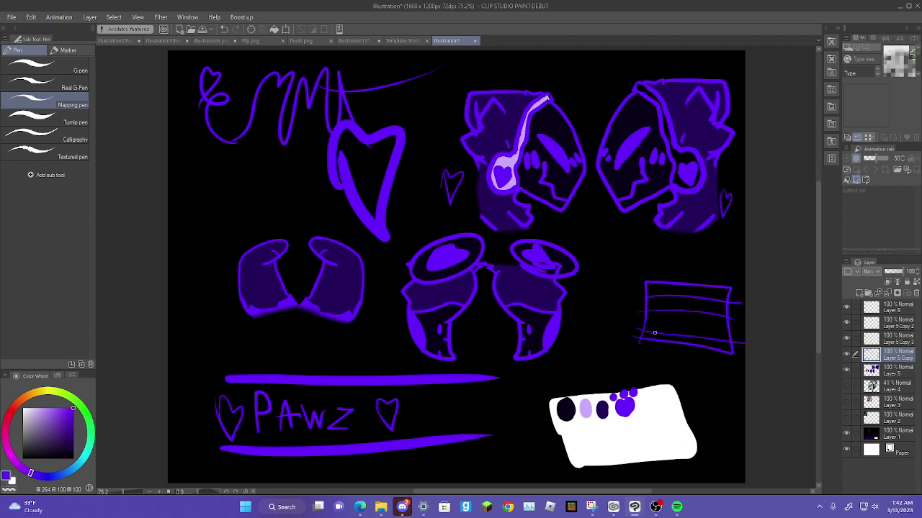
pyautogui.moveTo(638, 320); pyautogui.dragTo(744, 328)
pyautogui.moveTo(643, 263)
pyautogui.mouseDown()
pyautogui.moveTo(680, 275)
pyautogui.moveTo(686, 258)
pyautogui.moveTo(696, 274)
pyautogui.moveTo(732, 270)
pyautogui.mouseUp()
pyautogui.click(688, 261)
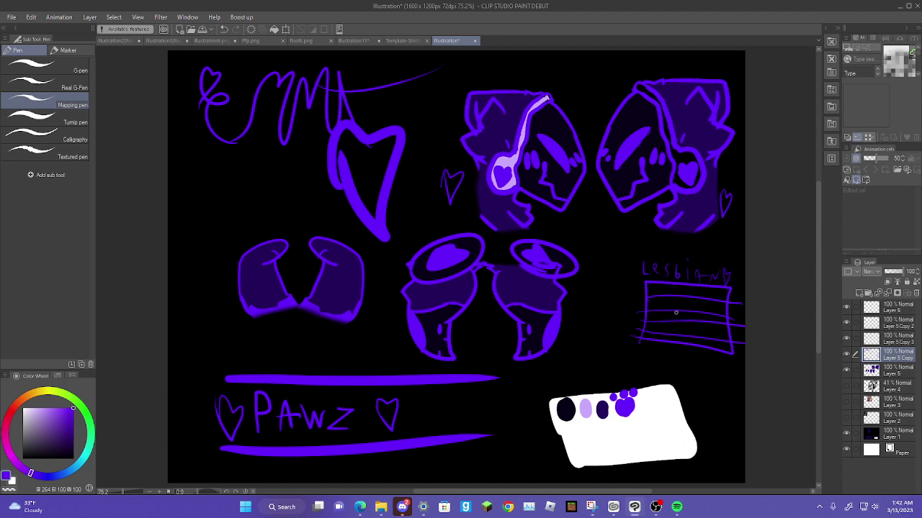
# - Use the Dotted line decoration brush to add dotted curves at the canvas corners and two dotted hearts among the drawings
pyautogui.press('b')
pyautogui.press('b')
pyautogui.press('b')
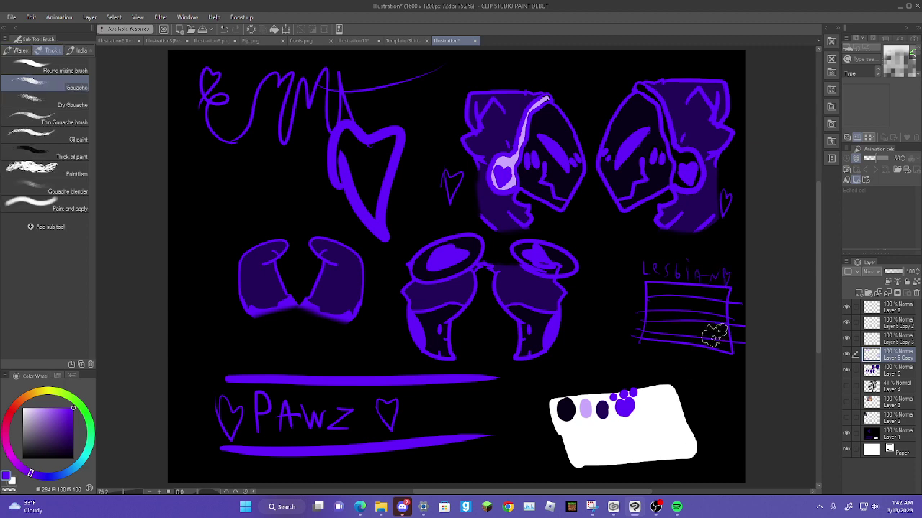
pyautogui.moveTo(657, 325); pyautogui.dragTo(654, 324)
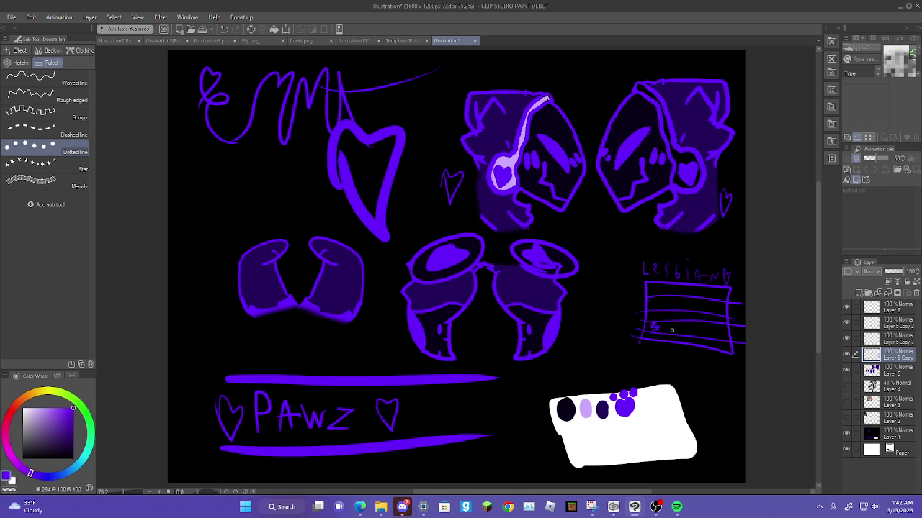
pyautogui.click(224, 29)
pyautogui.moveTo(218, 443); pyautogui.dragTo(245, 481)
pyautogui.moveTo(157, 144); pyautogui.dragTo(195, 53)
pyautogui.moveTo(758, 121); pyautogui.dragTo(627, 16)
pyautogui.moveTo(410, 190)
pyautogui.mouseDown()
pyautogui.moveTo(430, 203)
pyautogui.moveTo(408, 207)
pyautogui.mouseUp()
# - Draw a thick purple heart outline on Layer 6 with the Turnip pen, above the arms and beneath the cursive signature
pyautogui.click(879, 310)
pyautogui.press('p')
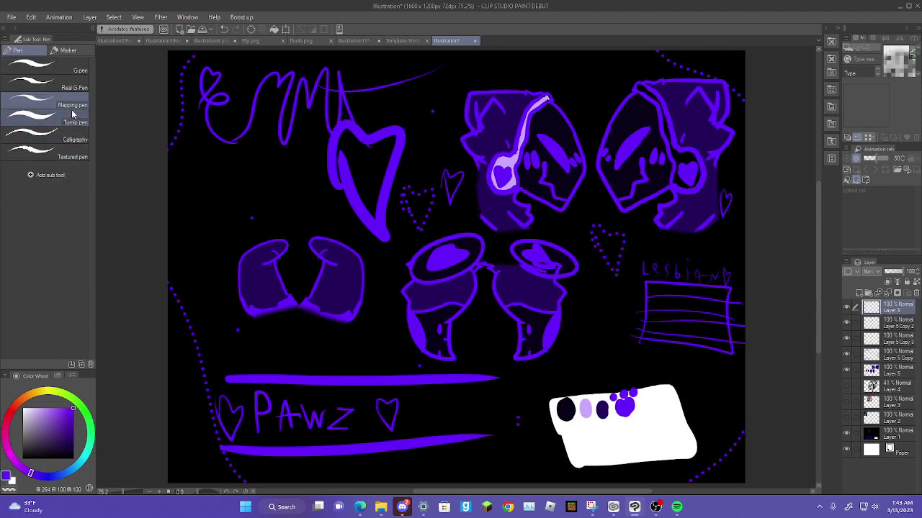
pyautogui.moveTo(201, 206)
pyautogui.mouseDown()
pyautogui.moveTo(214, 176)
pyautogui.moveTo(225, 203)
pyautogui.moveTo(200, 190)
pyautogui.mouseUp()
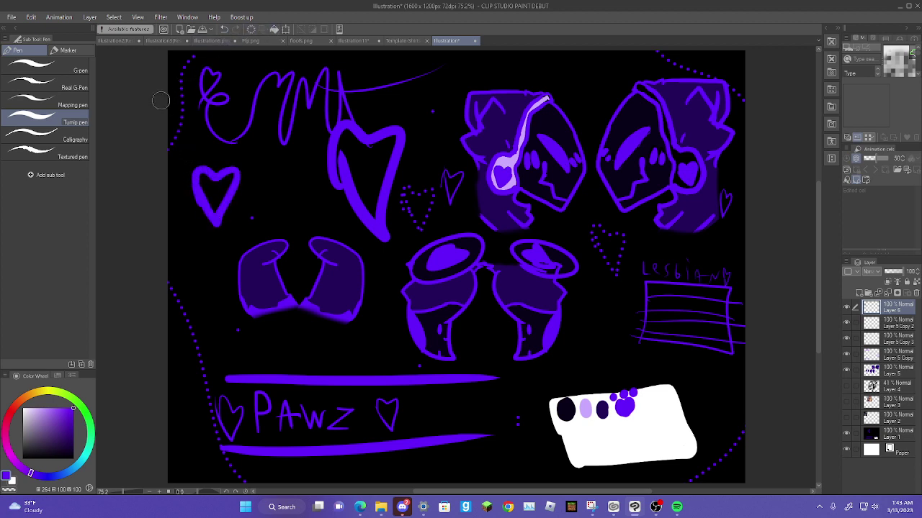
# - Letter "PAWZ" beside the new heart with the Mapping pen and underline it
pyautogui.click(82, 106)
pyautogui.moveTo(249, 164)
pyautogui.mouseDown()
pyautogui.moveTo(250, 190)
pyautogui.moveTo(248, 178)
pyautogui.mouseUp()
pyautogui.moveTo(264, 175)
pyautogui.mouseDown()
pyautogui.moveTo(263, 186)
pyautogui.moveTo(291, 171)
pyautogui.moveTo(298, 180)
pyautogui.mouseUp()
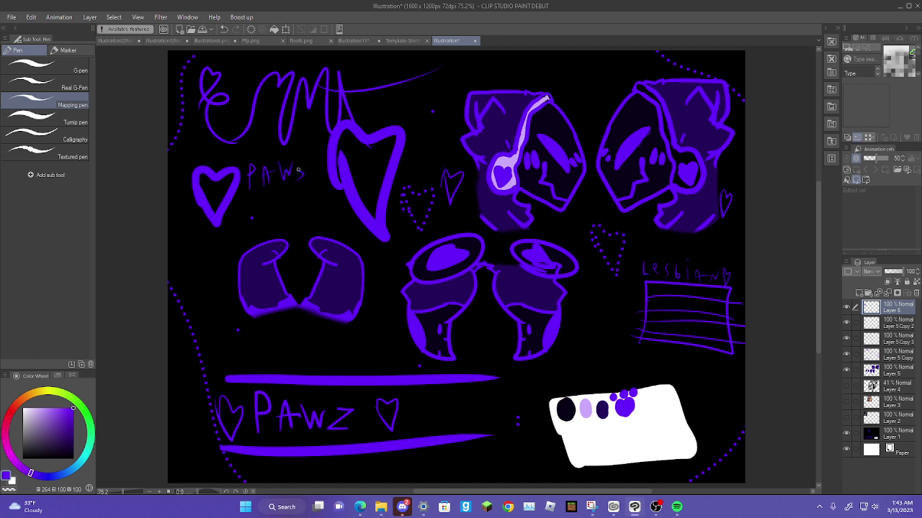
pyautogui.click(225, 30)
pyautogui.moveTo(295, 166); pyautogui.dragTo(308, 177)
pyautogui.moveTo(246, 192); pyautogui.dragTo(309, 185)
# - Letter the pronouns "IT/ITS" beneath the underline with a tiny heart above them
pyautogui.moveTo(248, 214)
pyautogui.mouseDown()
pyautogui.moveTo(247, 200)
pyautogui.moveTo(254, 202)
pyautogui.mouseUp()
pyautogui.moveTo(250, 201); pyautogui.dragTo(265, 201)
pyautogui.moveTo(288, 214); pyautogui.dragTo(298, 200)
pyautogui.moveTo(294, 201); pyautogui.dragTo(293, 212)
pyautogui.moveTo(302, 201)
pyautogui.mouseDown()
pyautogui.moveTo(297, 212)
pyautogui.moveTo(278, 192)
pyautogui.moveTo(248, 201)
pyautogui.mouseUp()
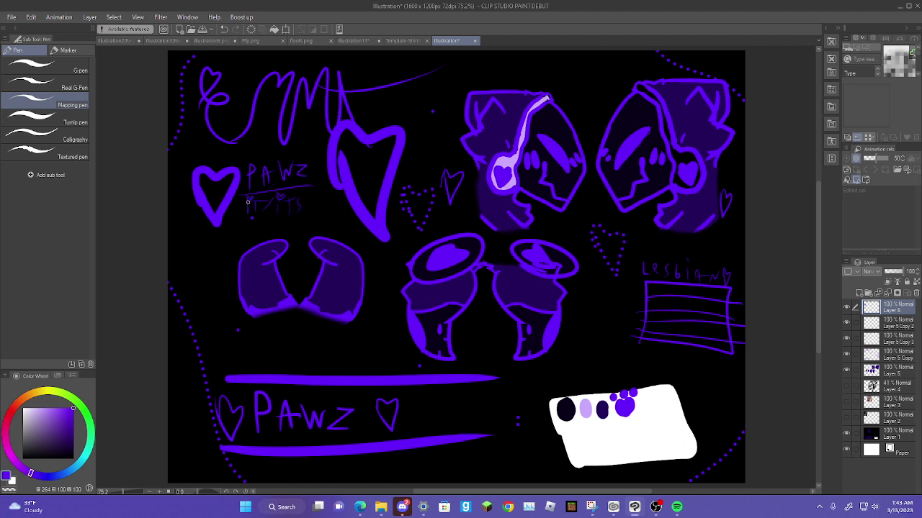